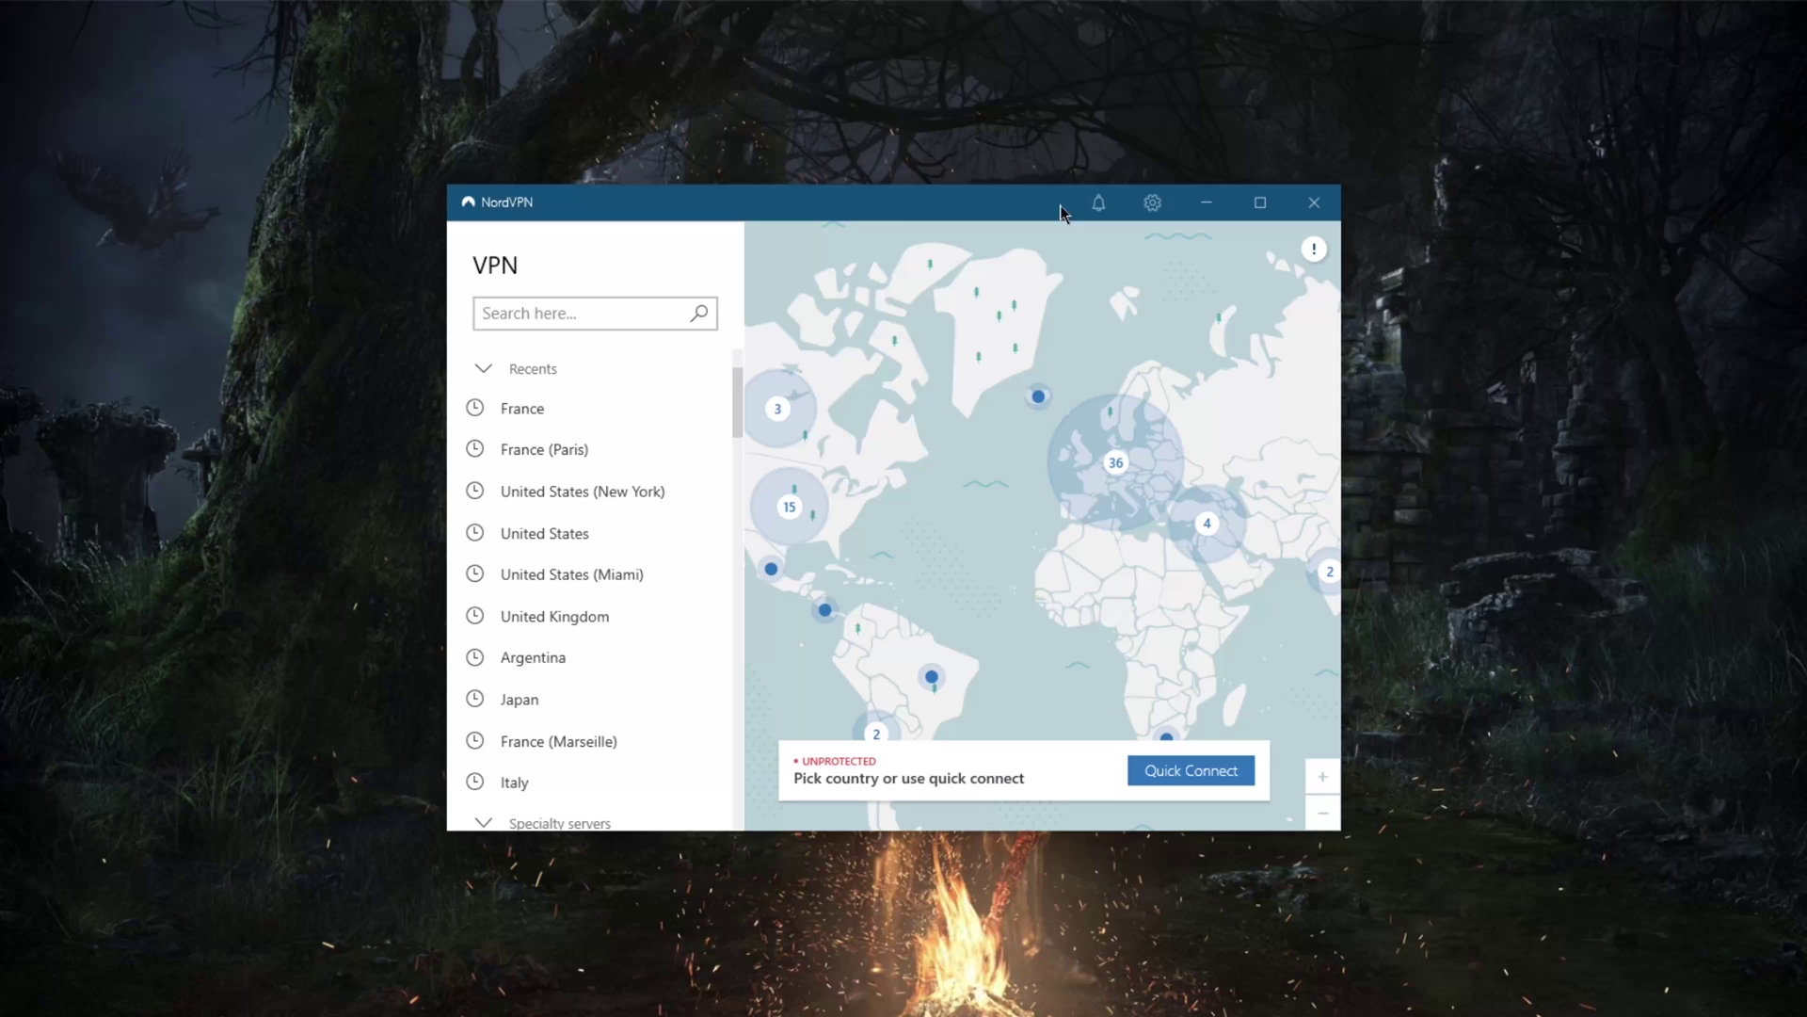
# - Review the VPN protocol list in Auto-connect settings and keep NordLynx selected
pyautogui.click(1158, 202)
pyautogui.click(576, 296)
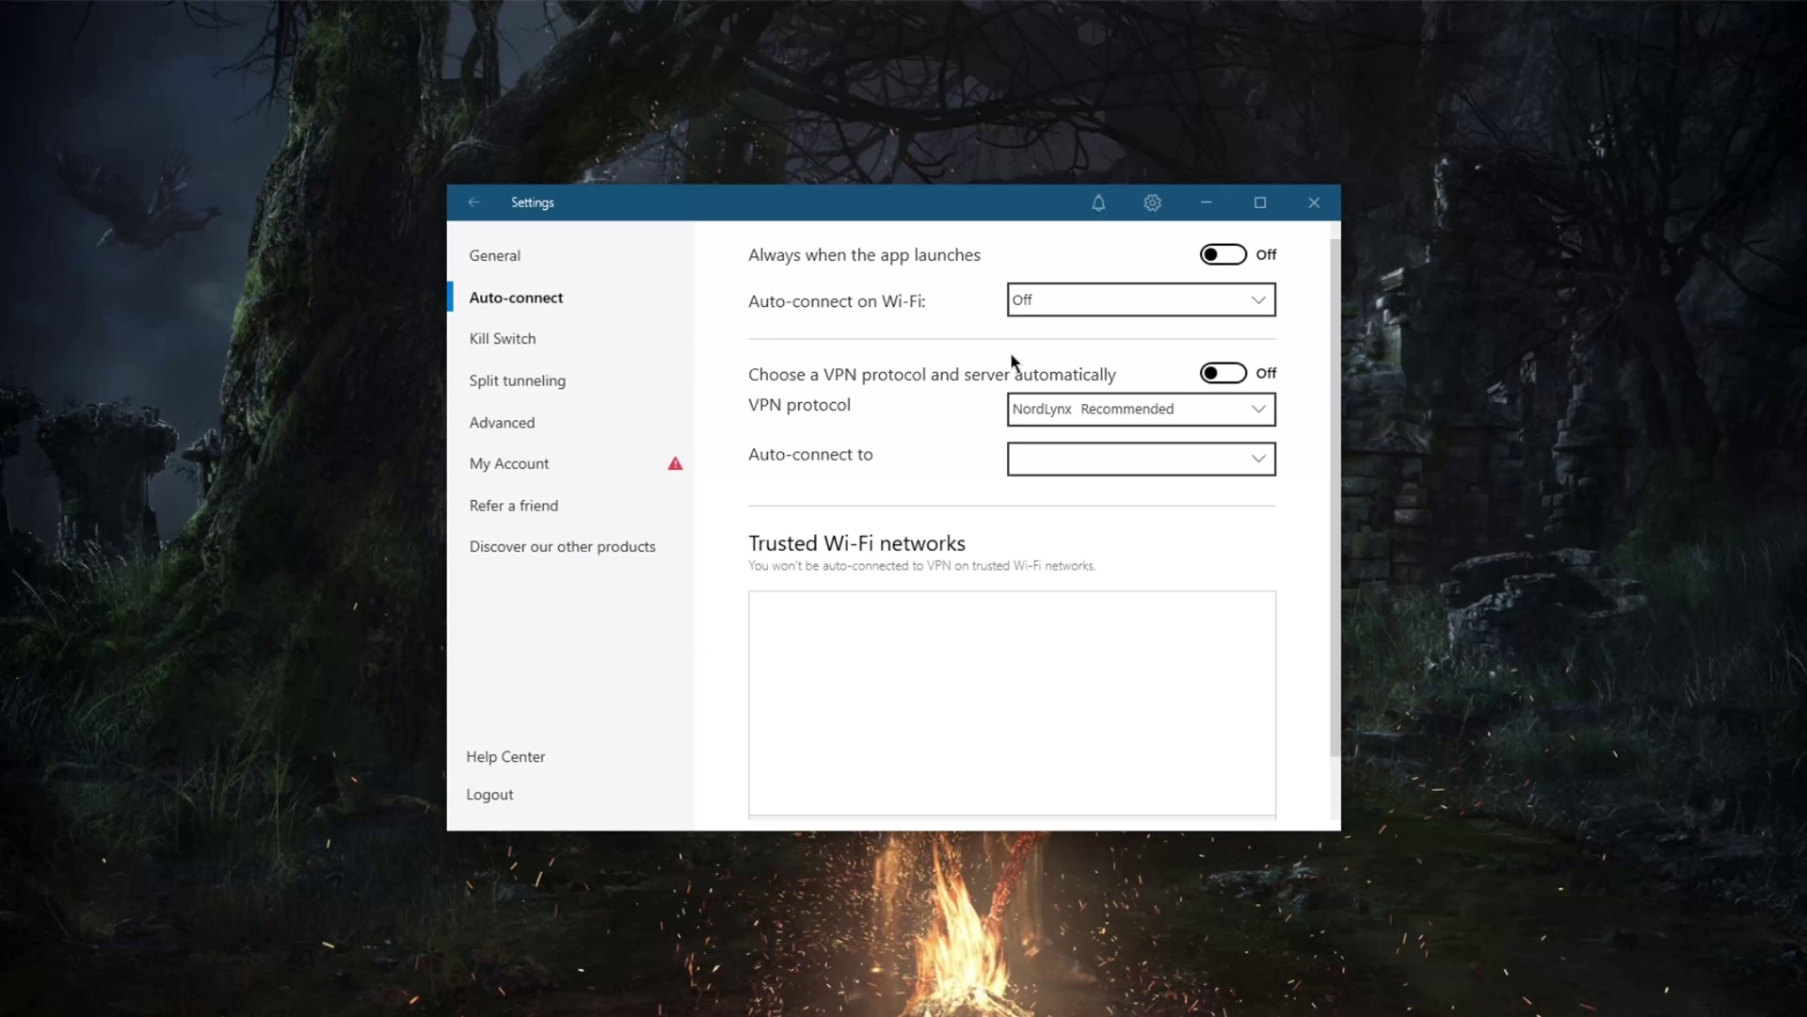
pyautogui.click(1115, 414)
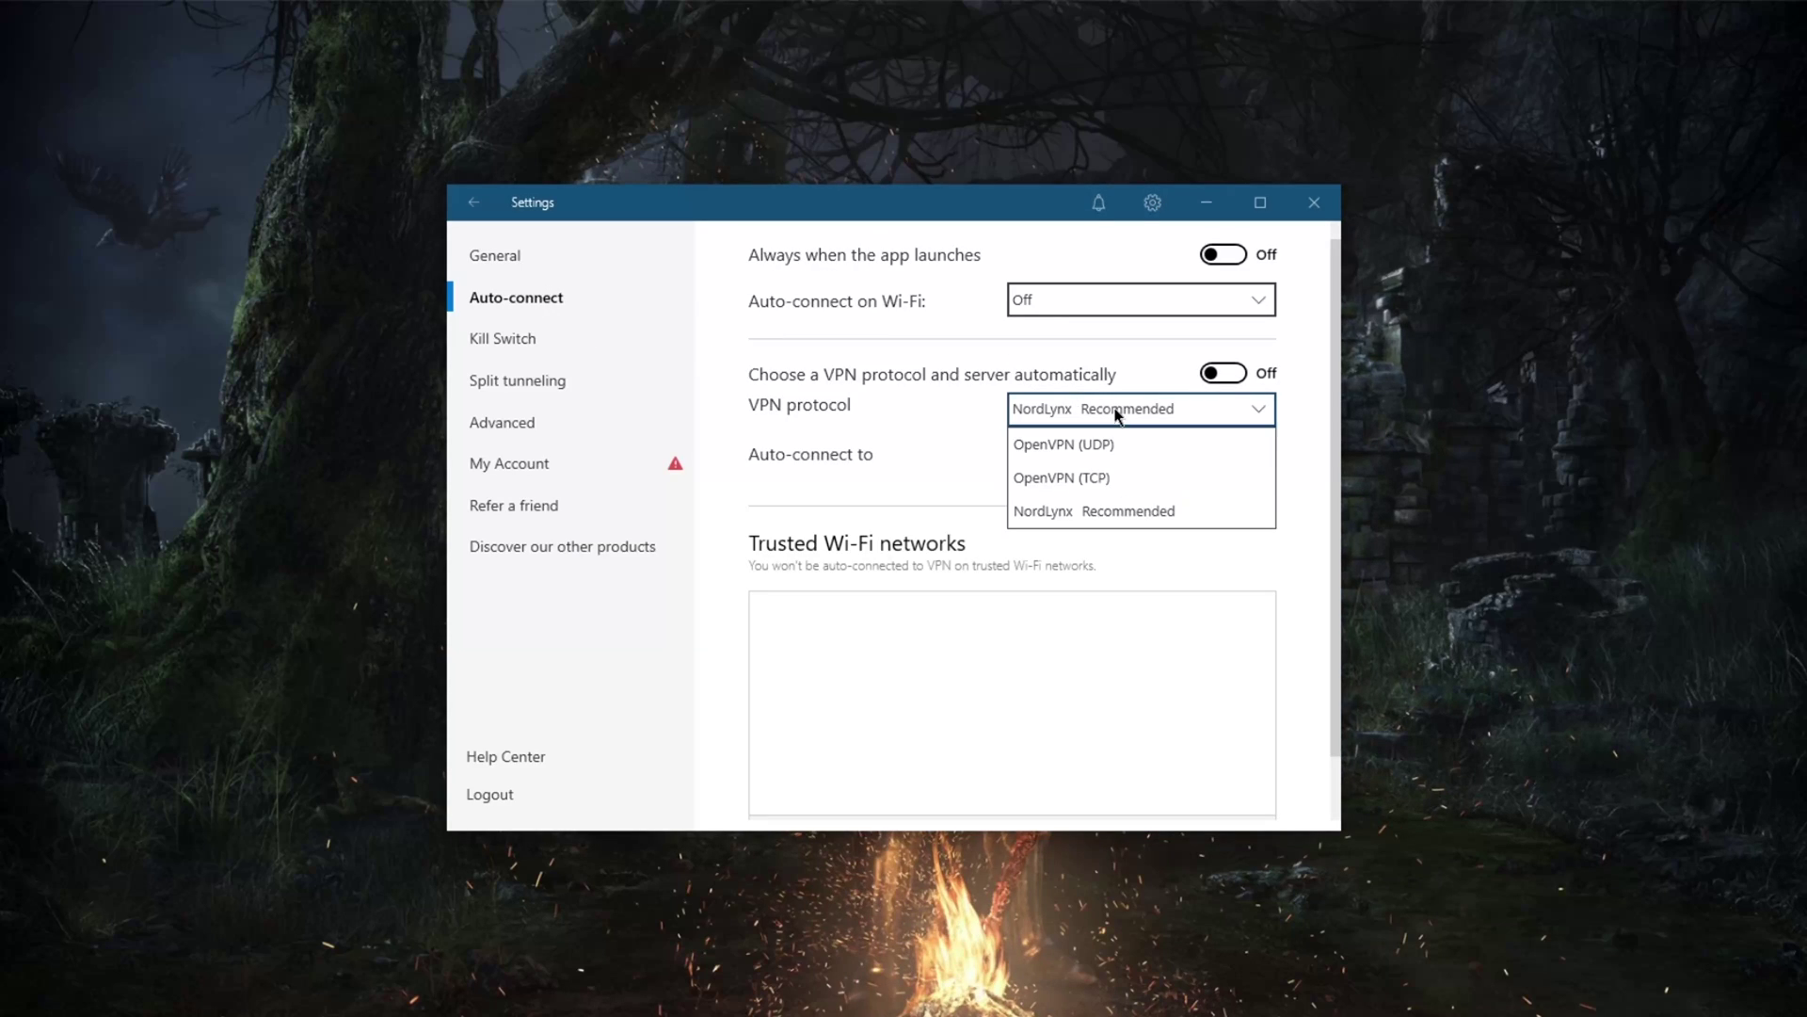
pyautogui.click(1142, 514)
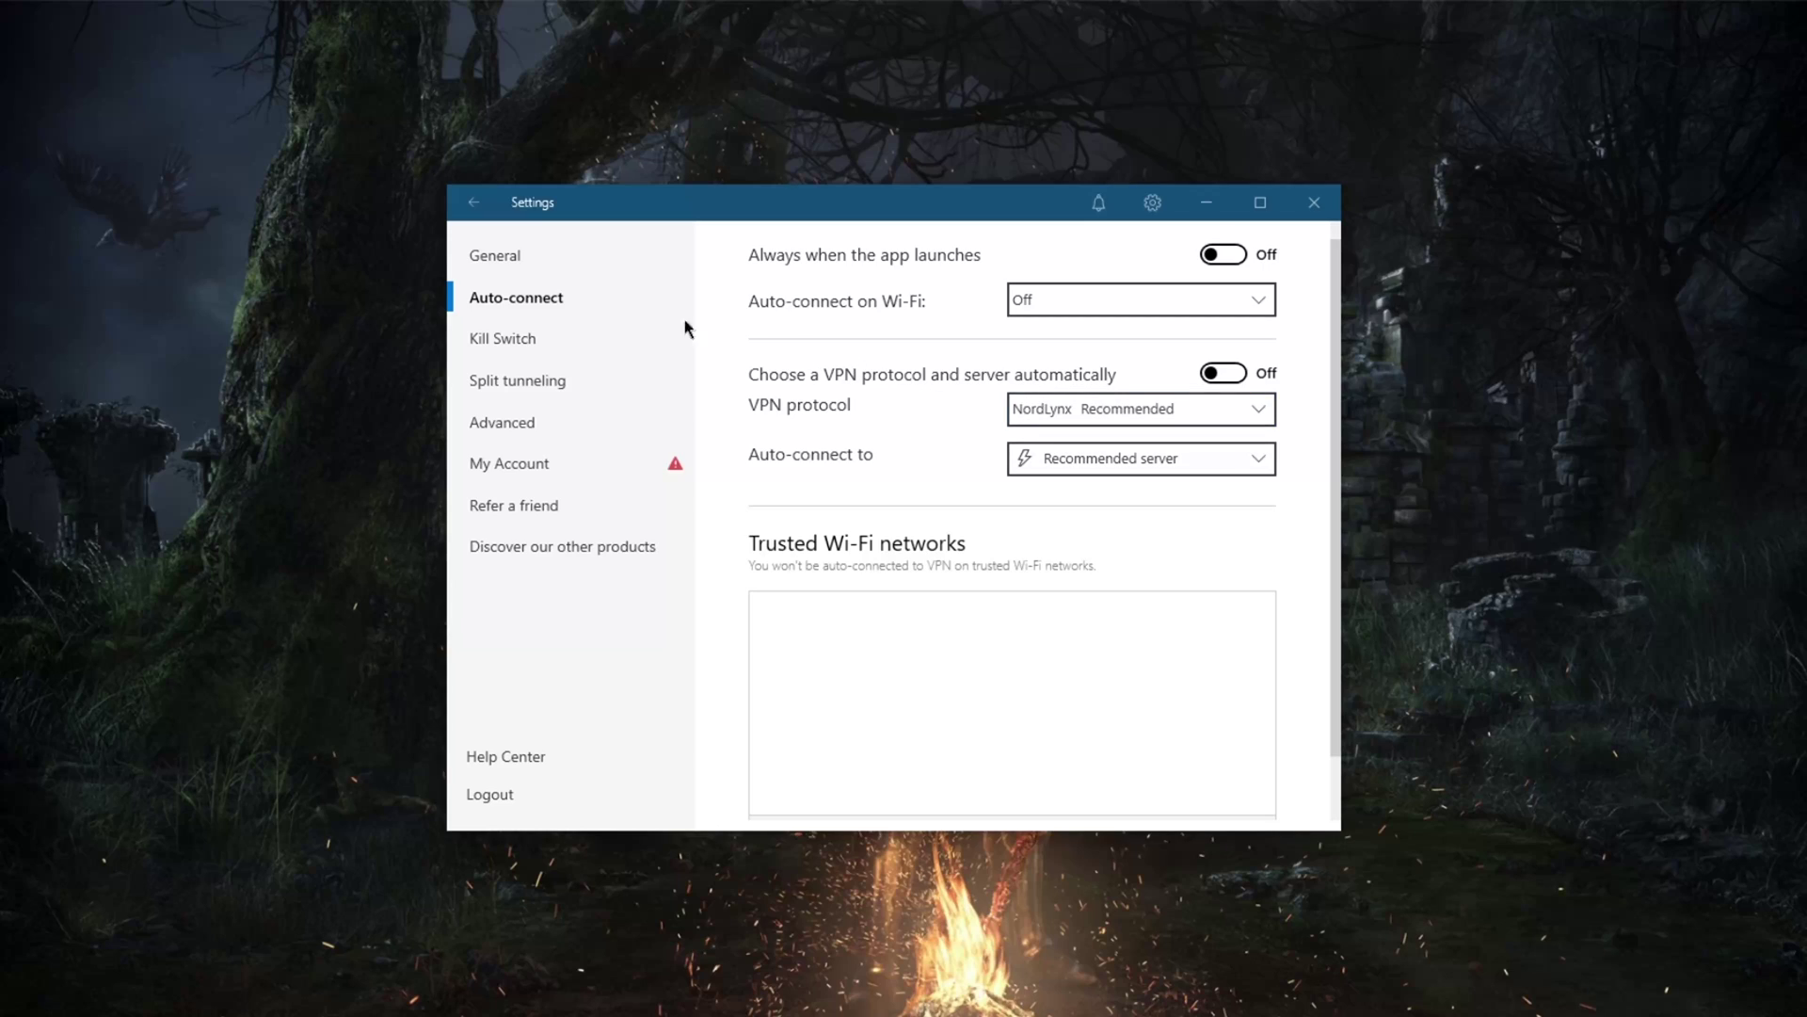
pyautogui.click(520, 267)
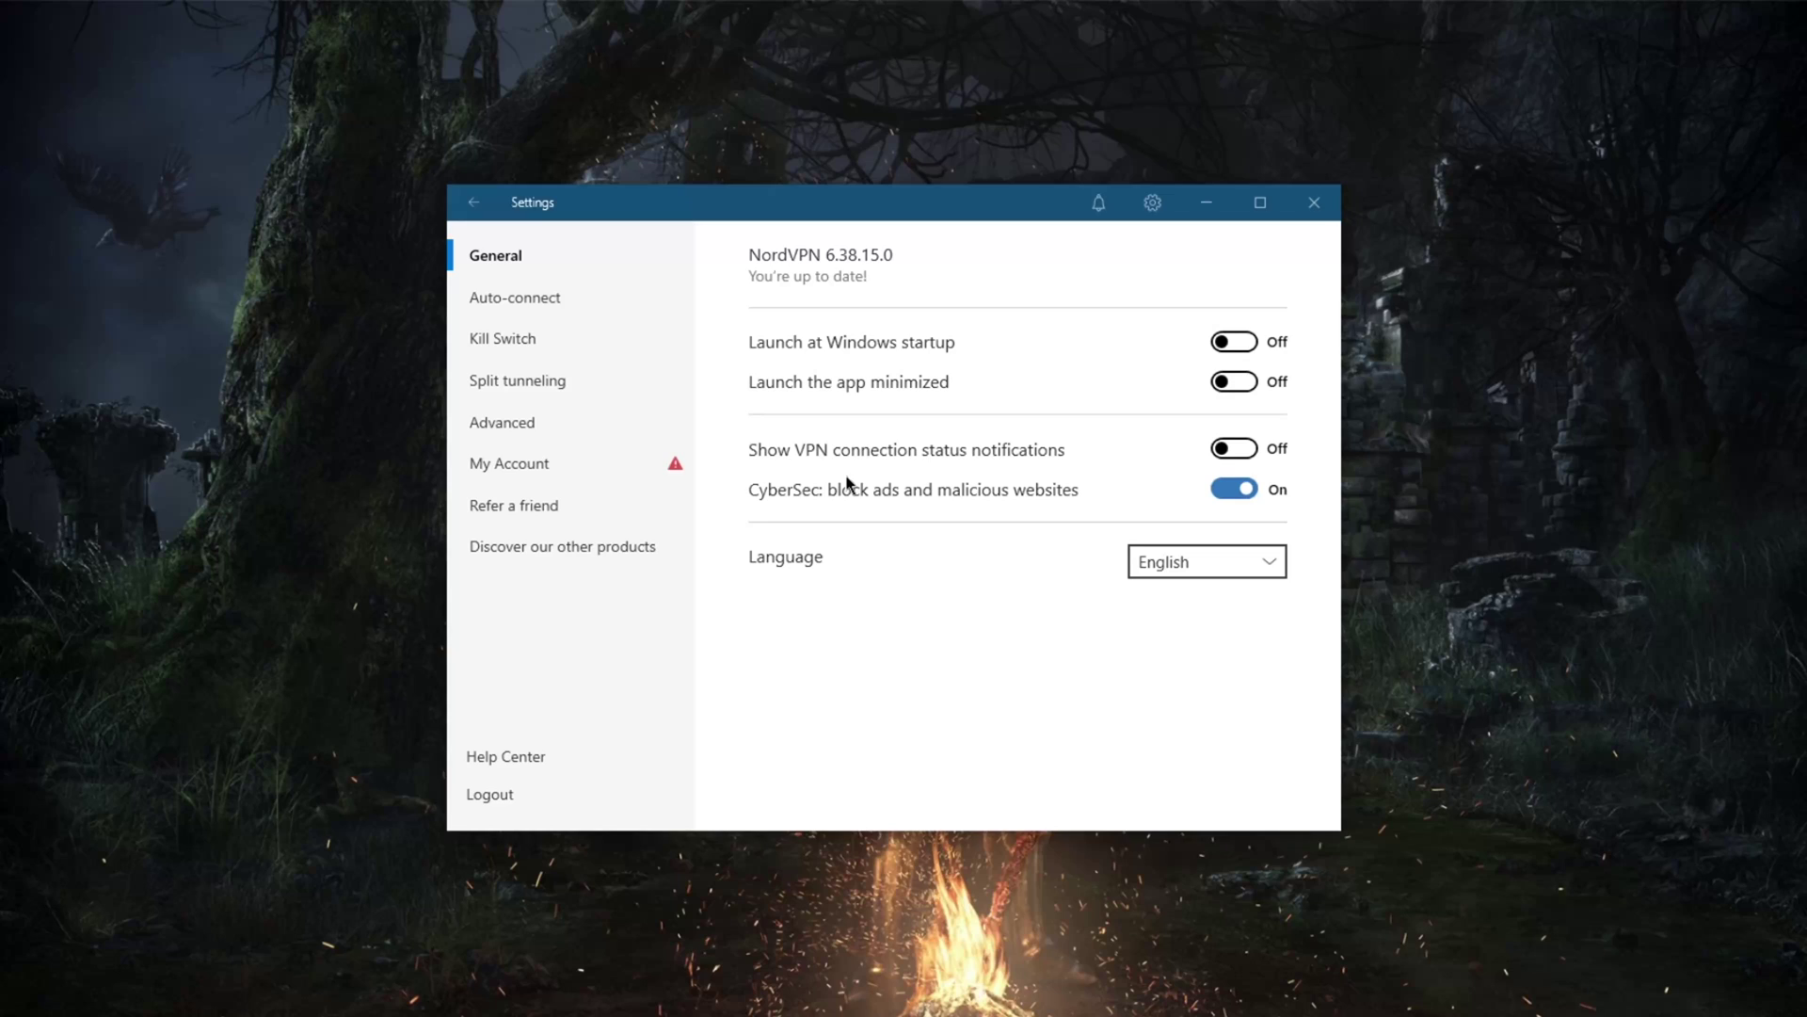
# - Look over the Kill Switch settings, then return to the Auto-connect page
pyautogui.click(515, 343)
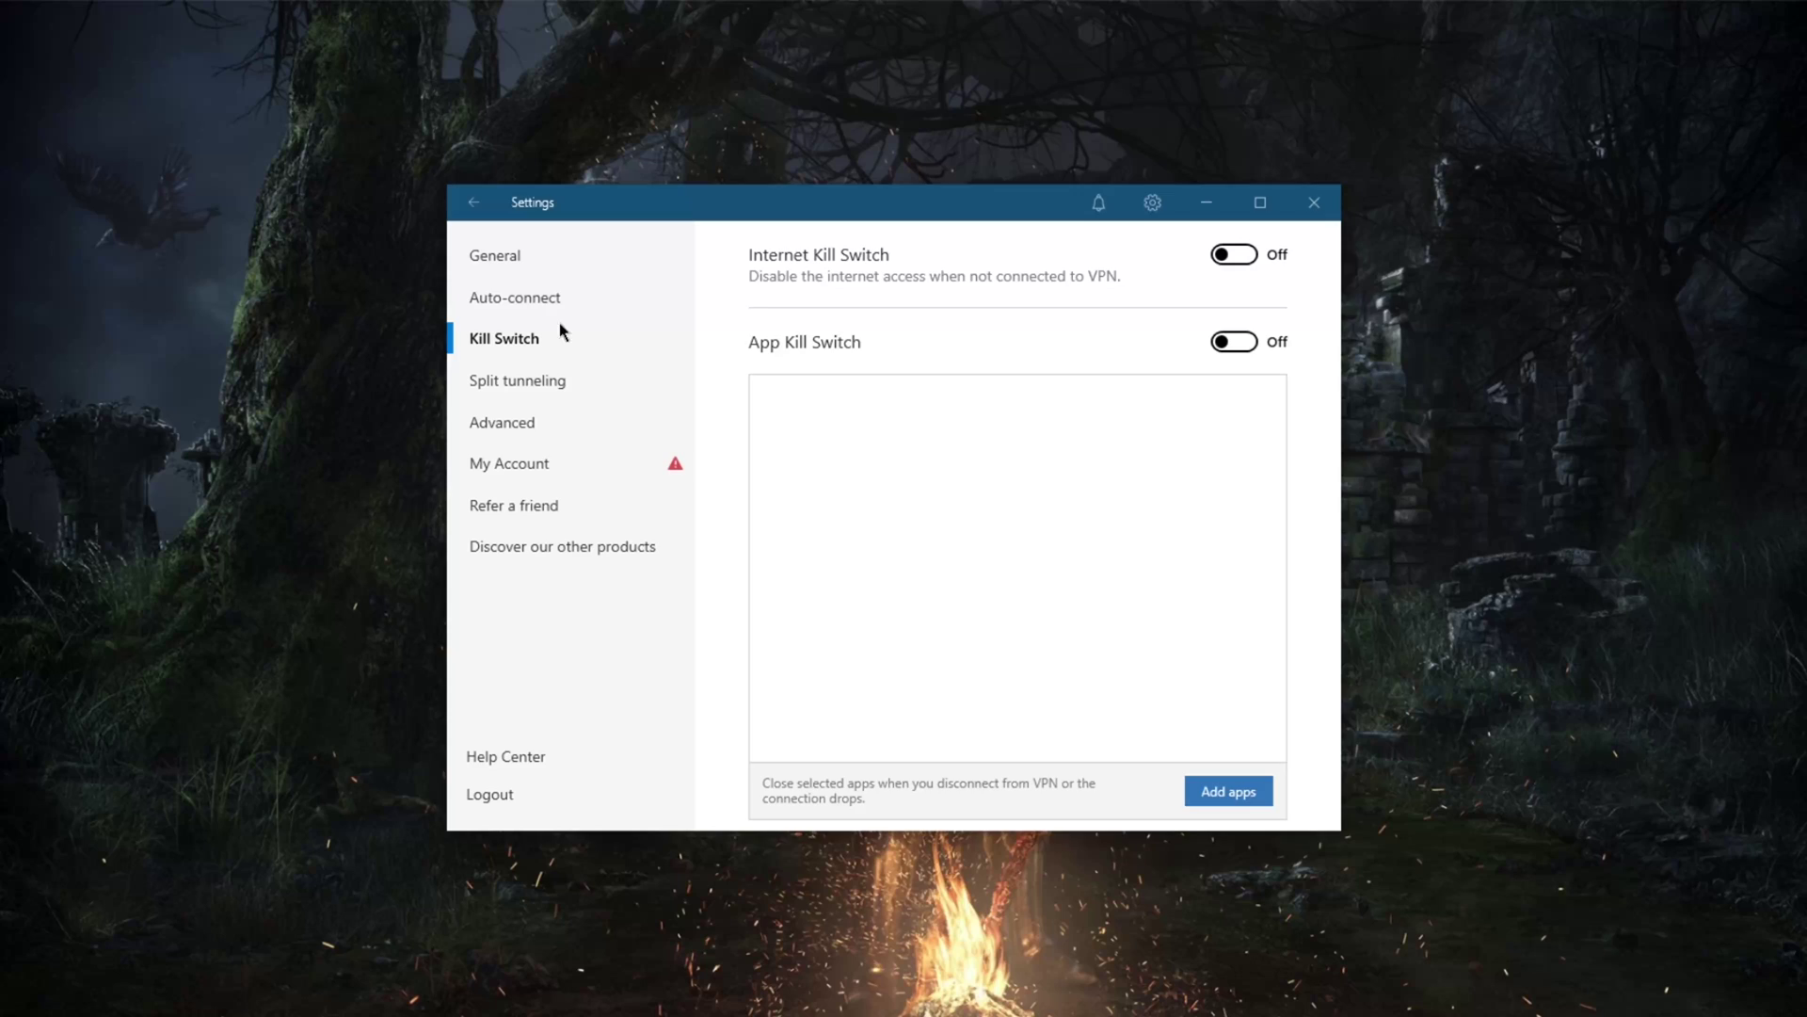
pyautogui.click(542, 300)
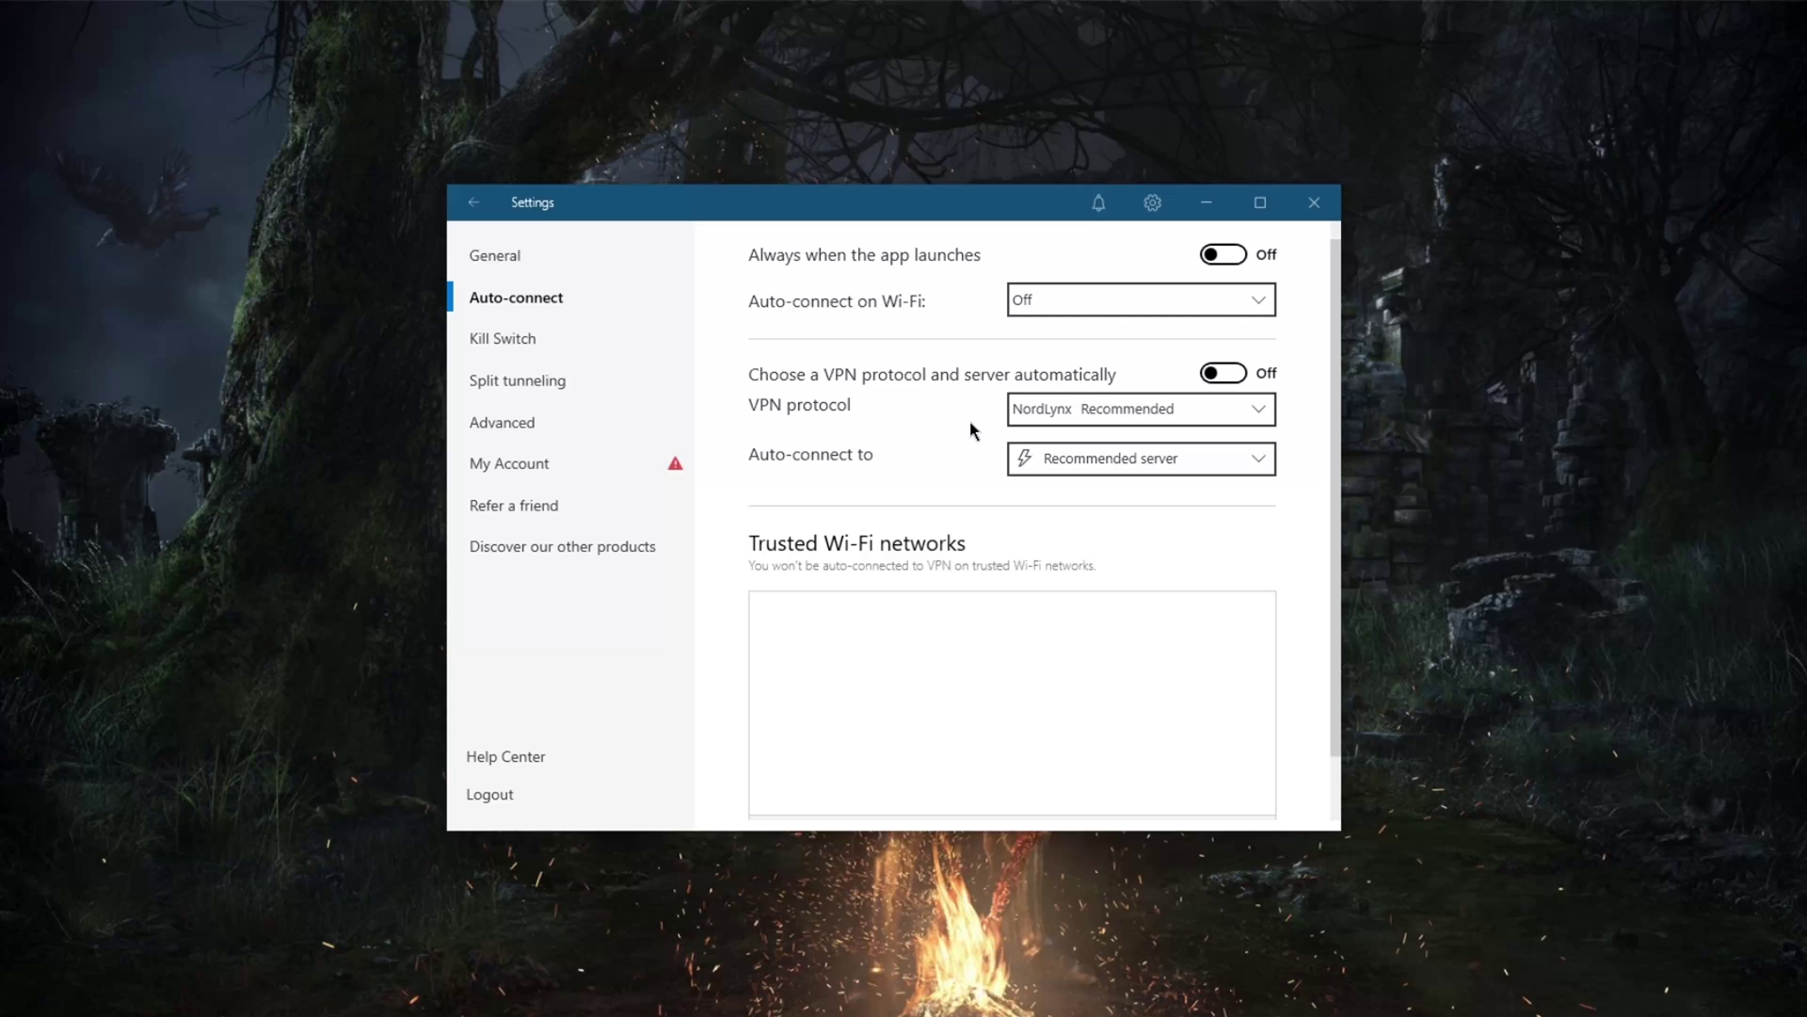
# - View the Split tunneling settings, then go back to the main map
pyautogui.click(551, 386)
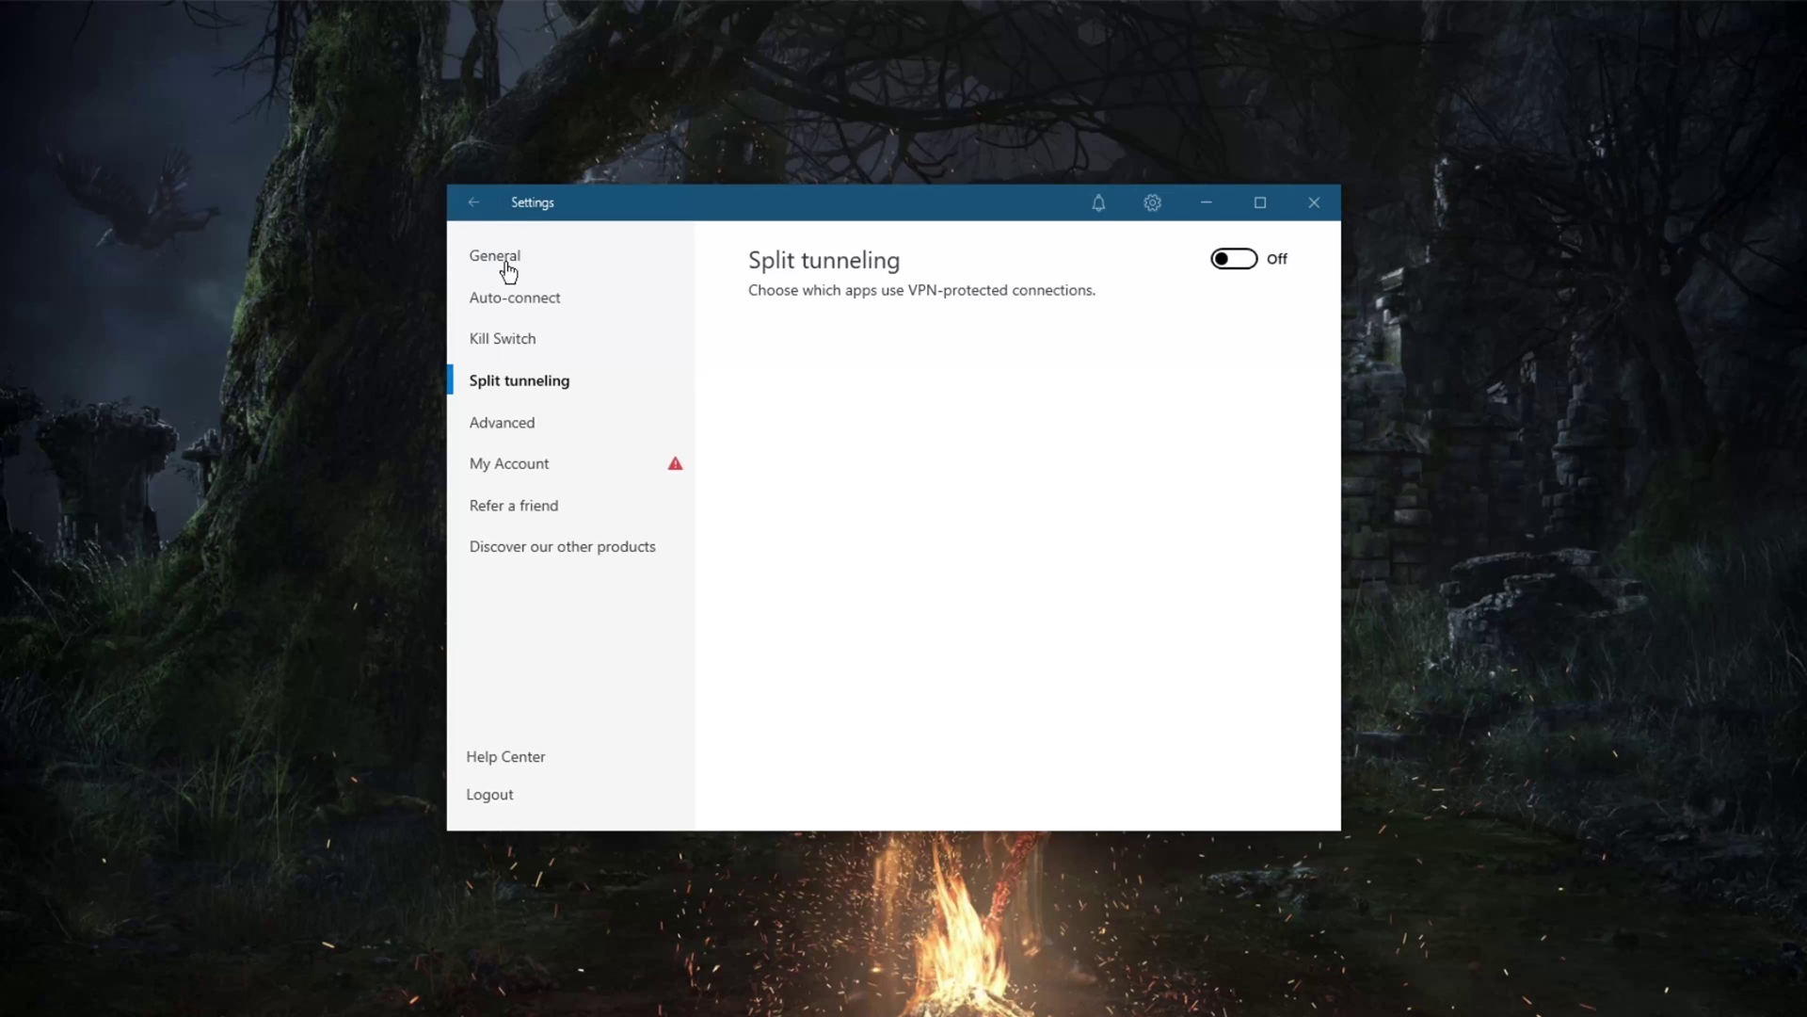
pyautogui.click(485, 212)
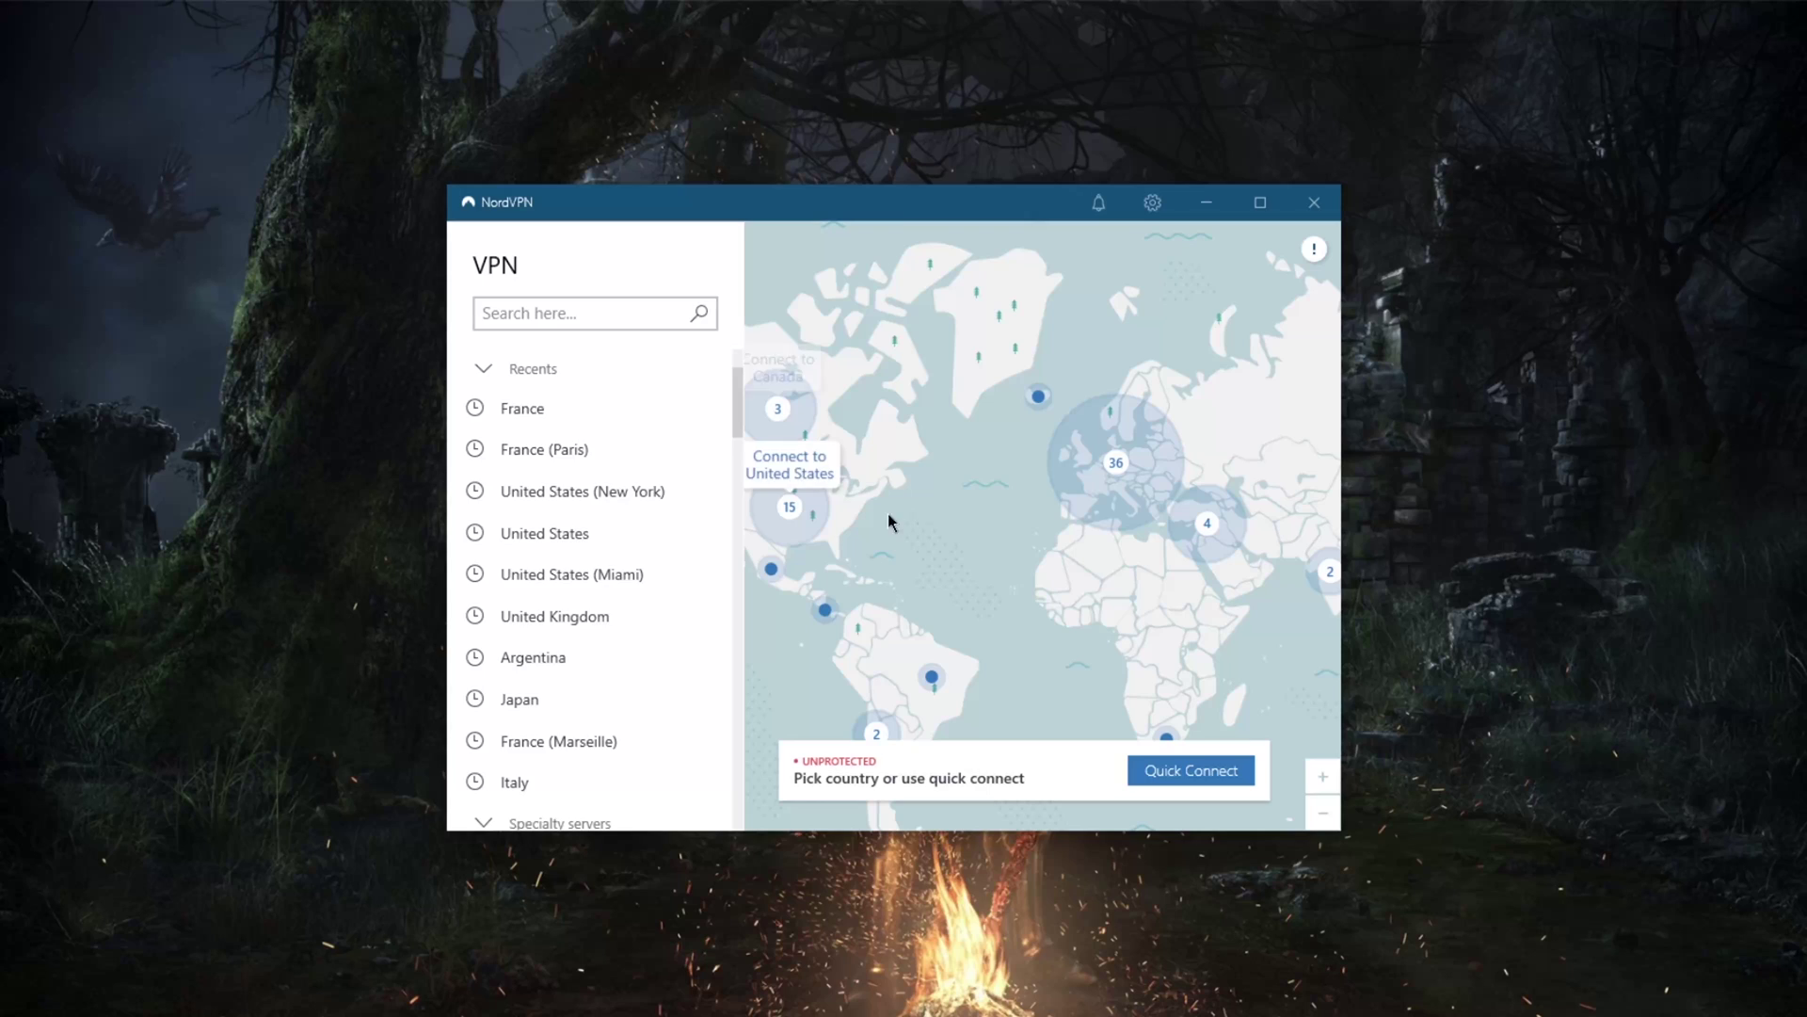
pyautogui.scroll(-3, 572, 609)
# - Change the Auto-connect VPN protocol to OpenVPN (UDP)
pyautogui.click(1153, 203)
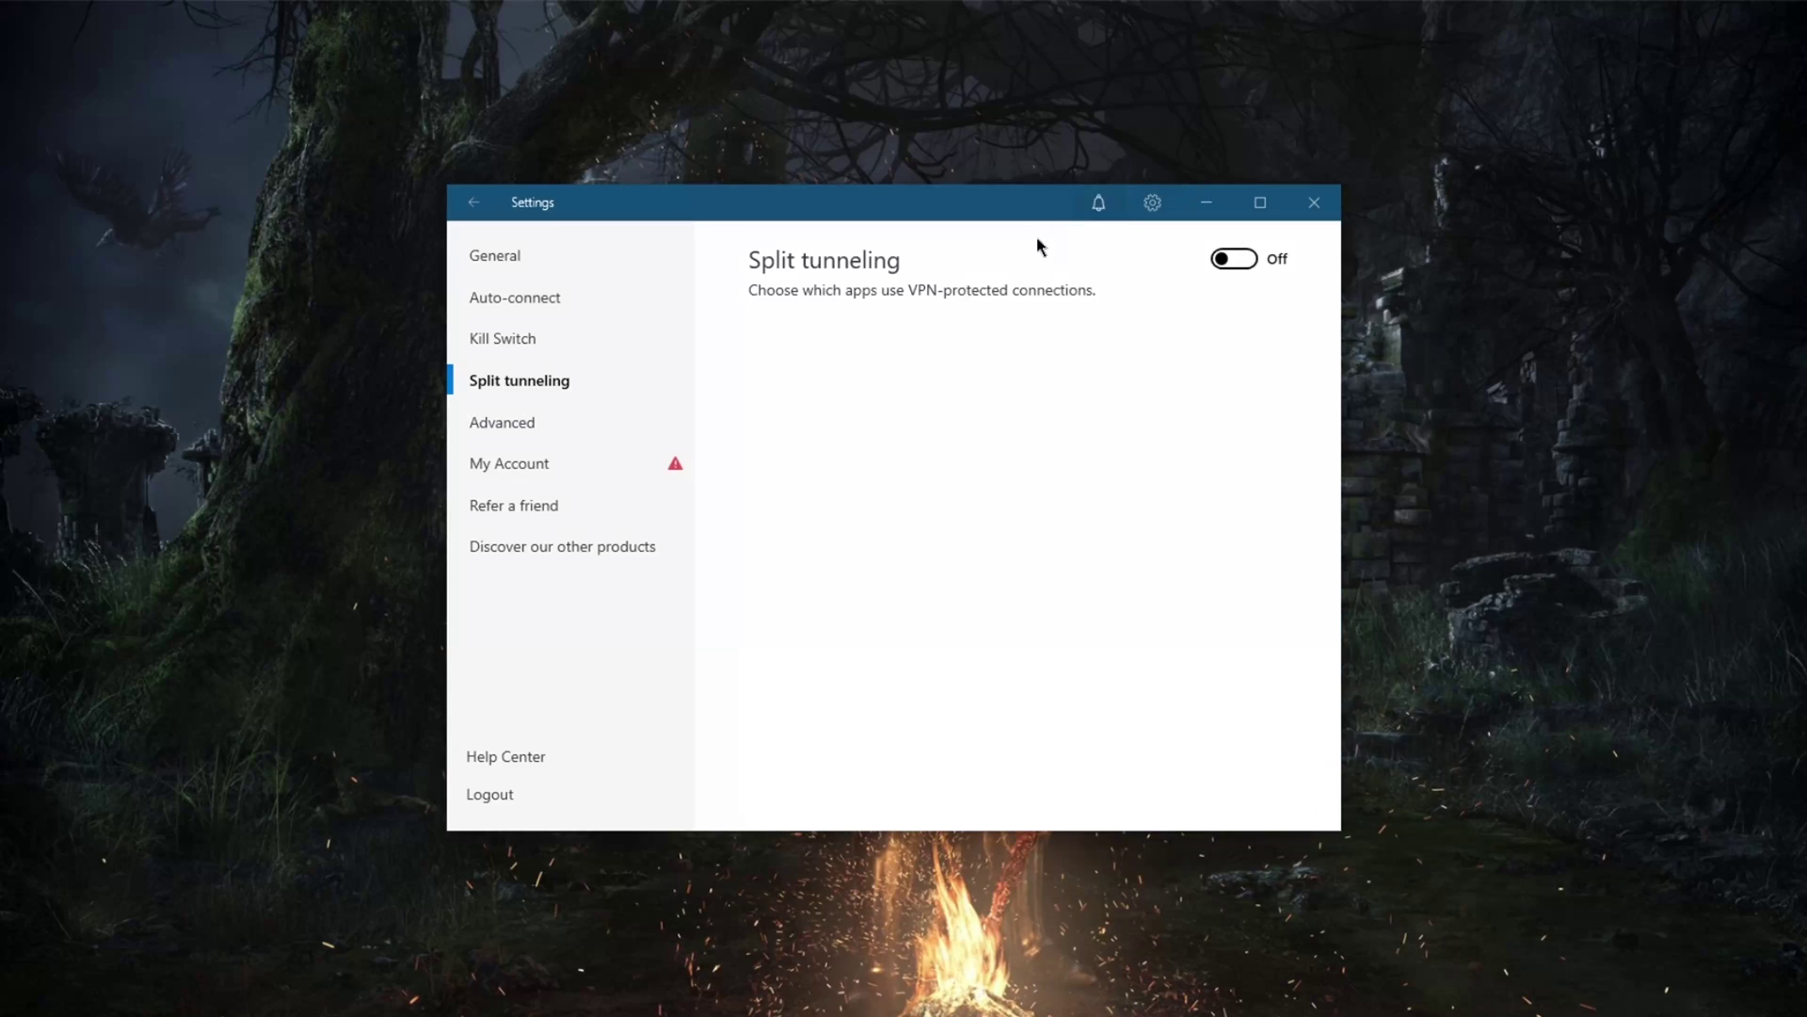
pyautogui.click(516, 297)
pyautogui.click(1150, 414)
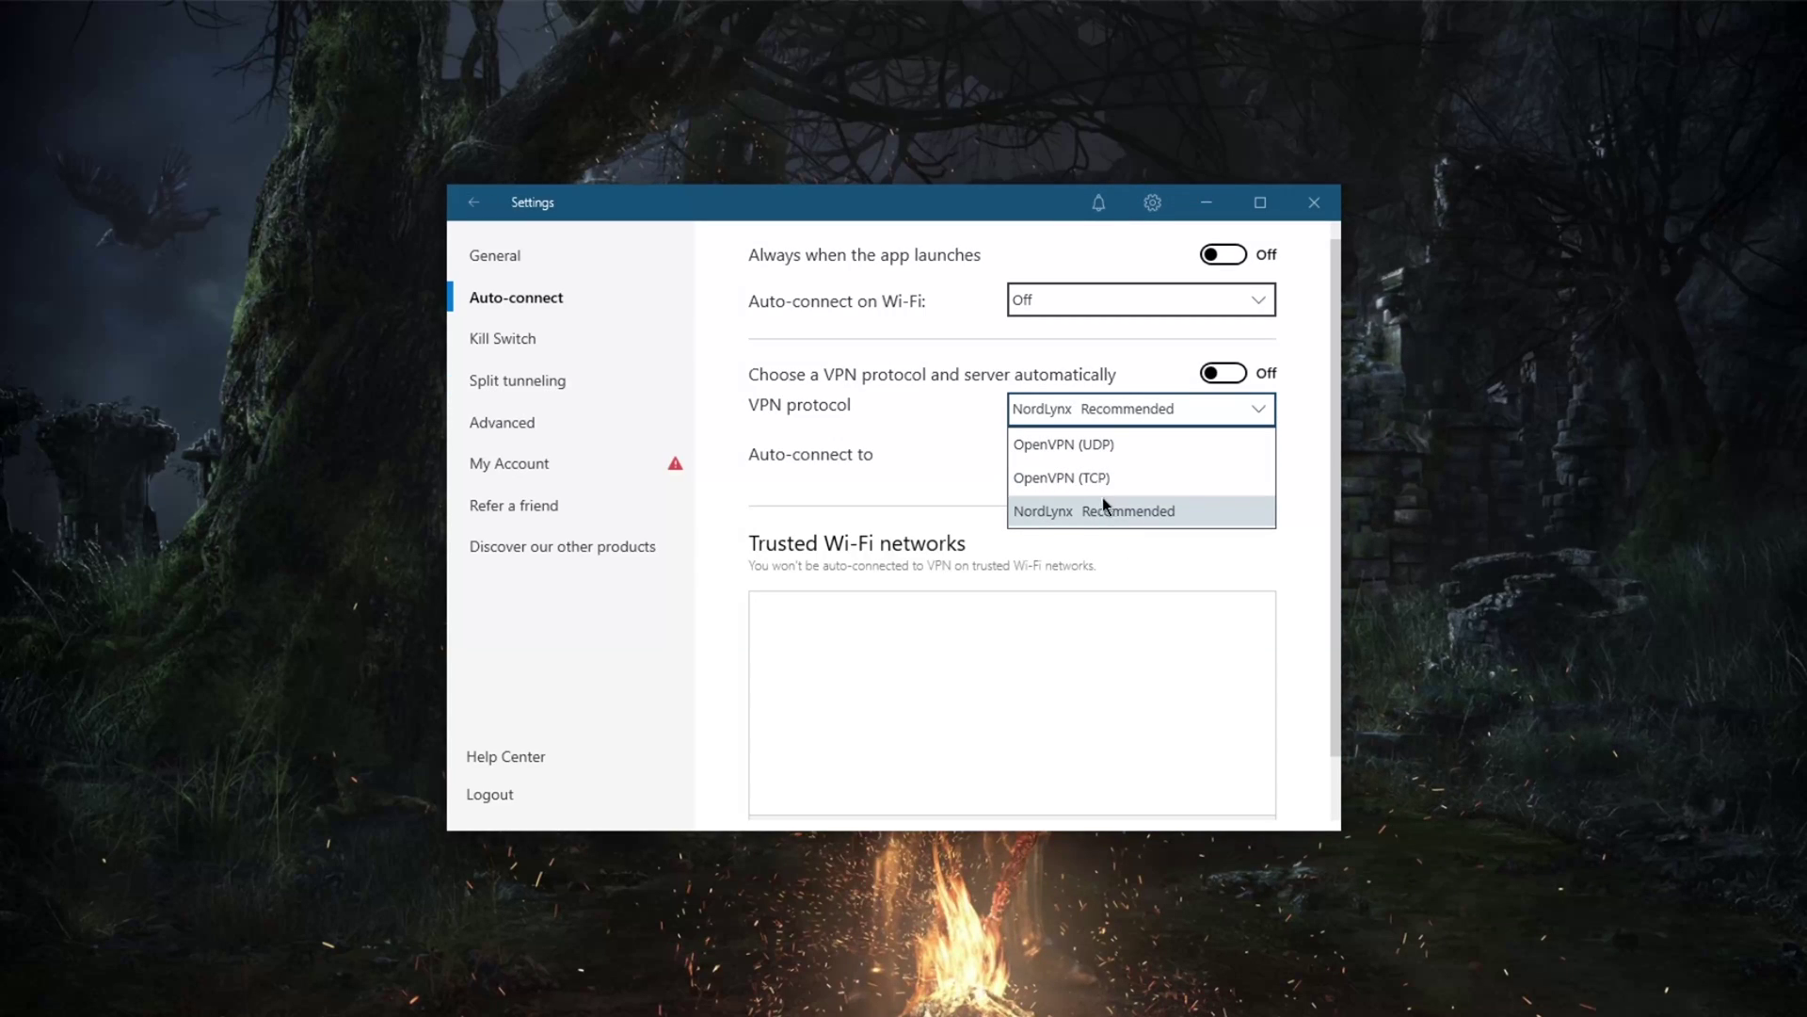
pyautogui.click(1087, 448)
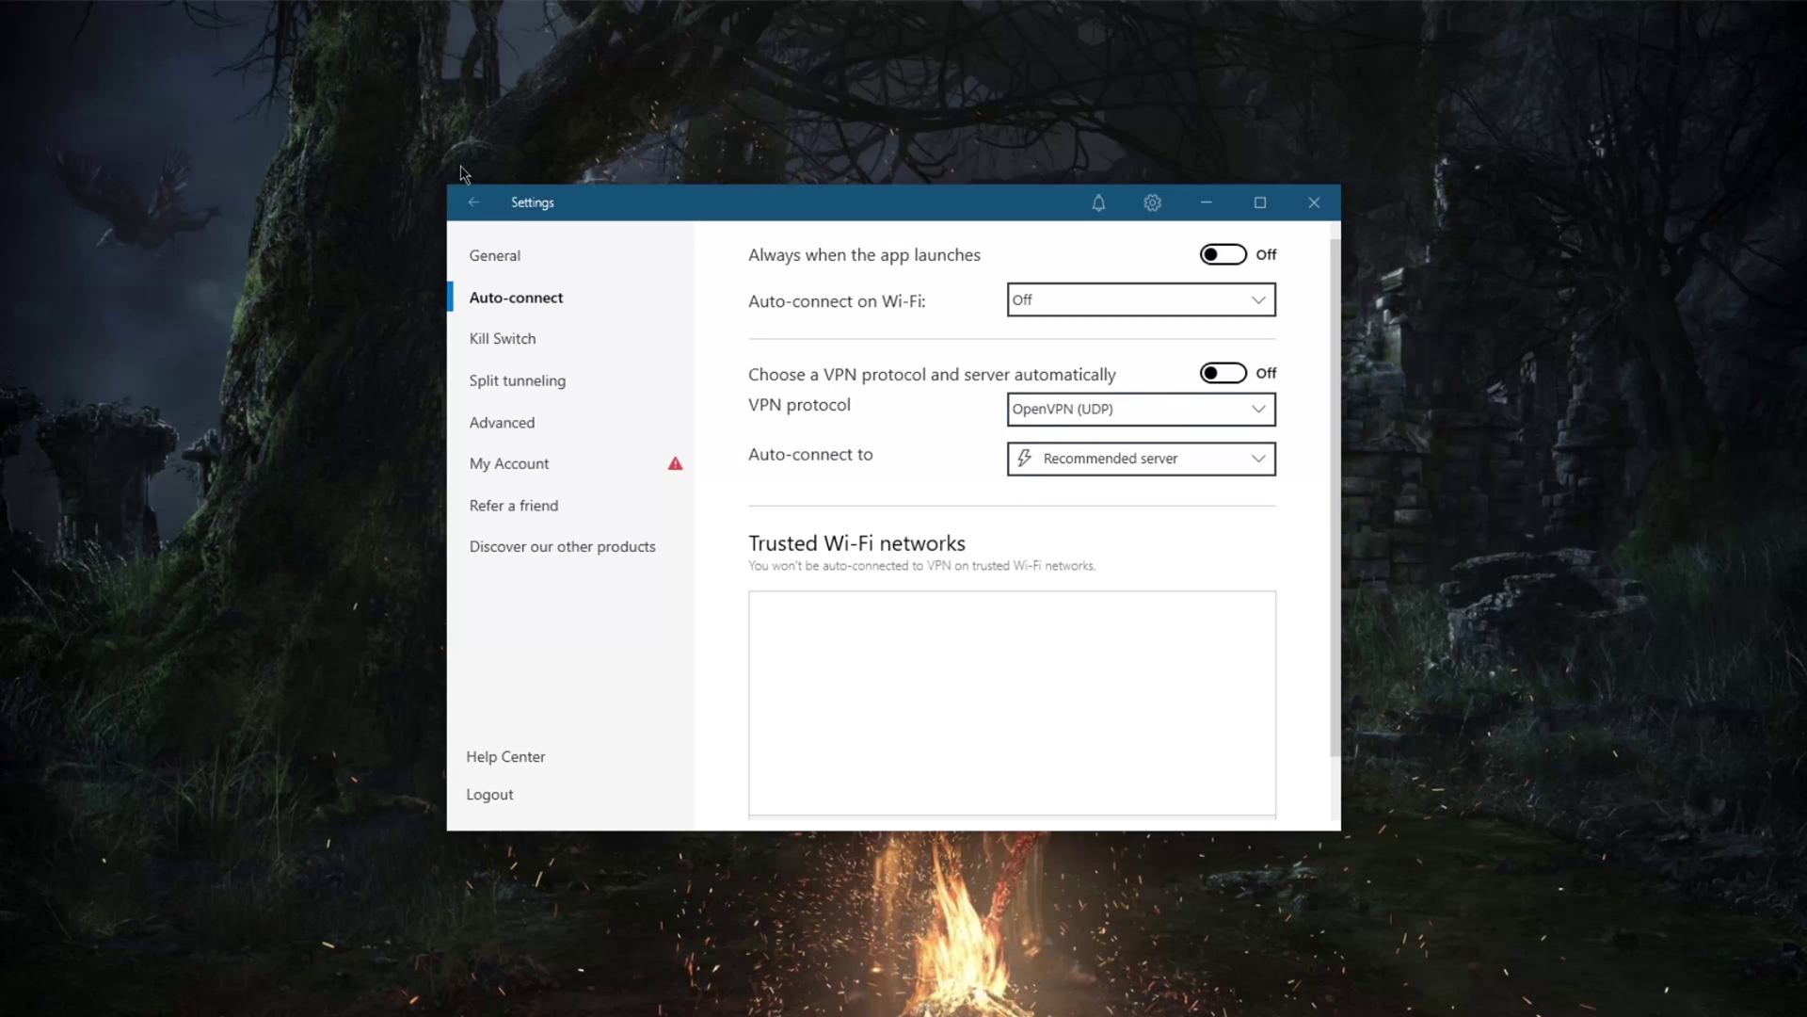
# - Open the Double VPN options and browse its countries and server pairs, keeping Fastest
pyautogui.click(474, 202)
pyautogui.scroll(-4, 646, 404)
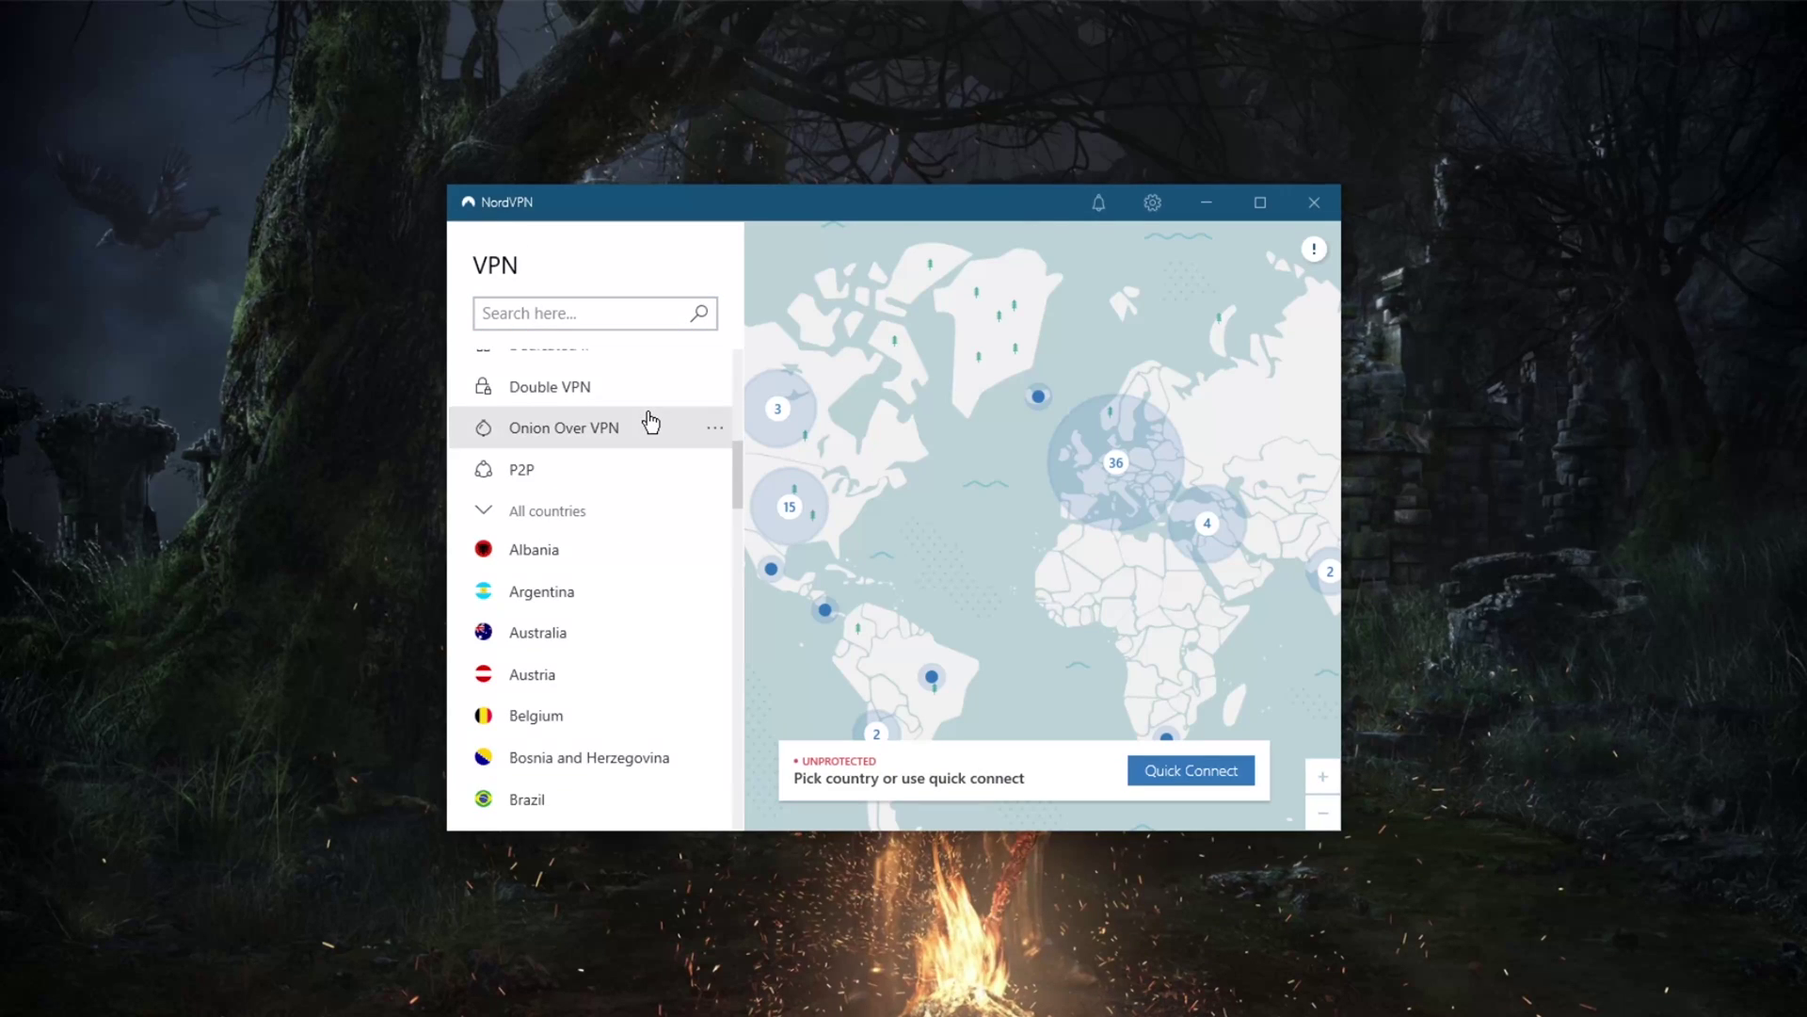
pyautogui.scroll(1, 650, 420)
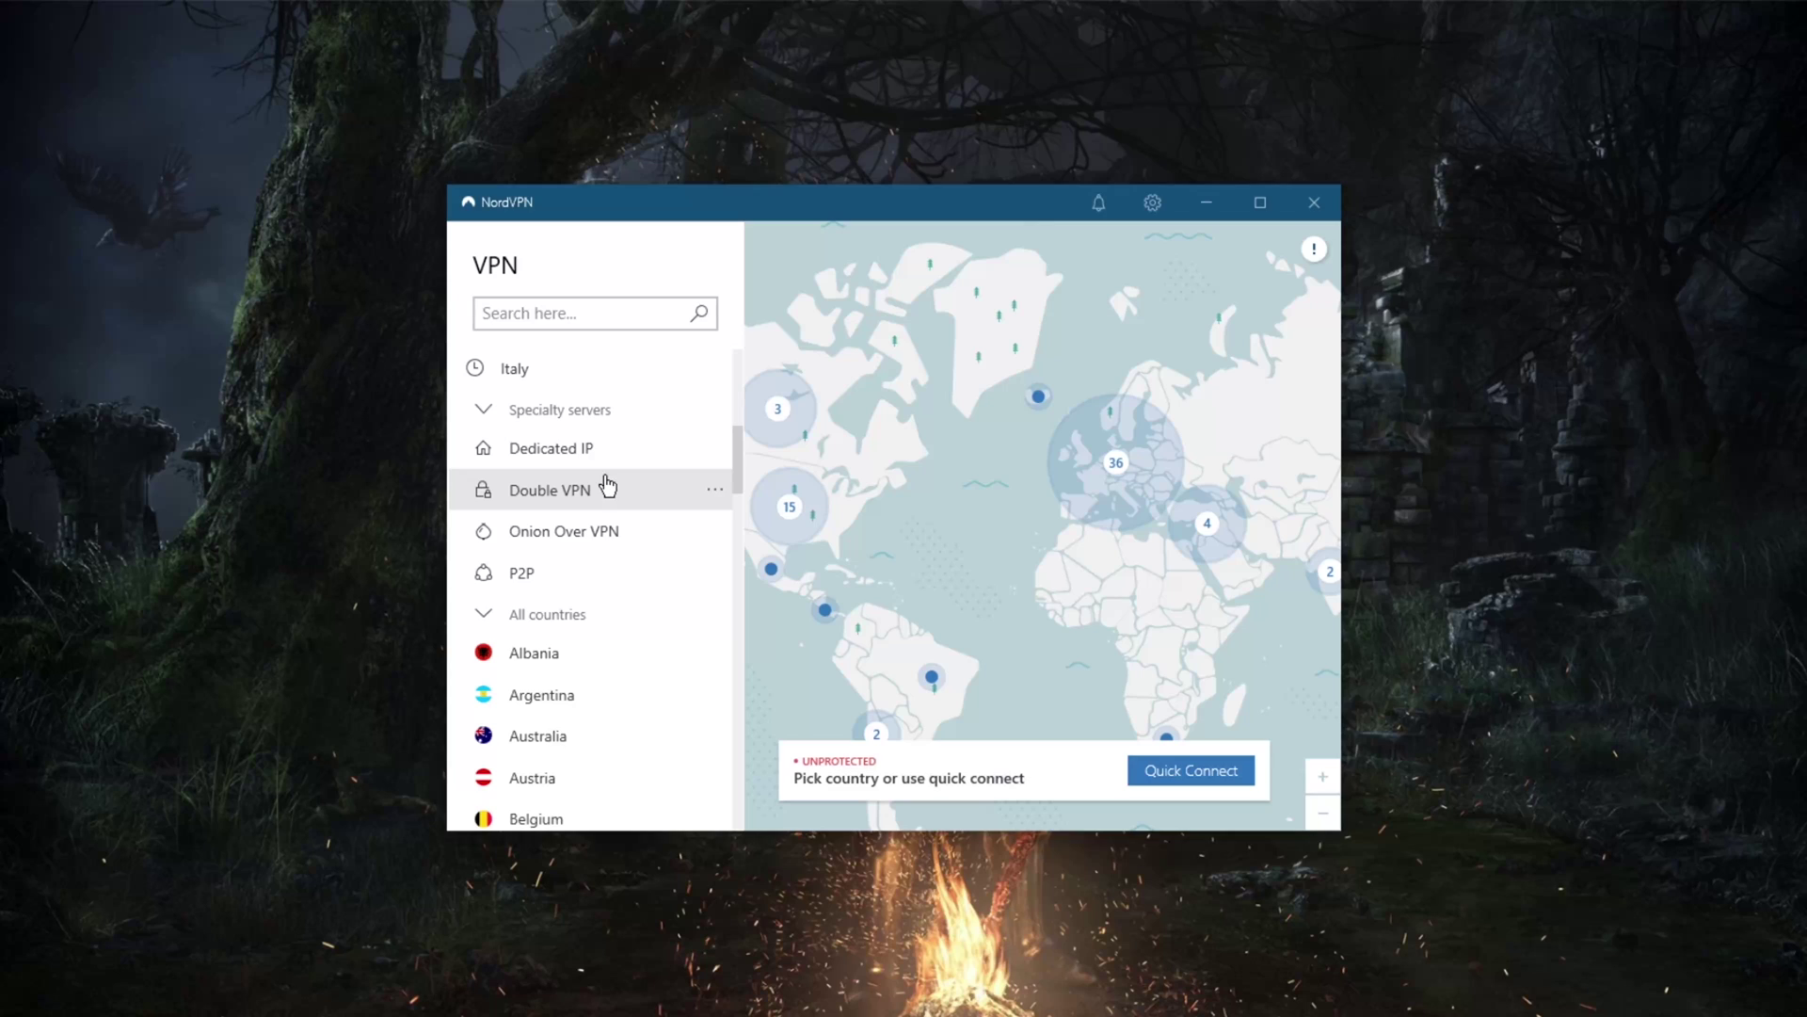
pyautogui.click(714, 491)
pyautogui.click(949, 482)
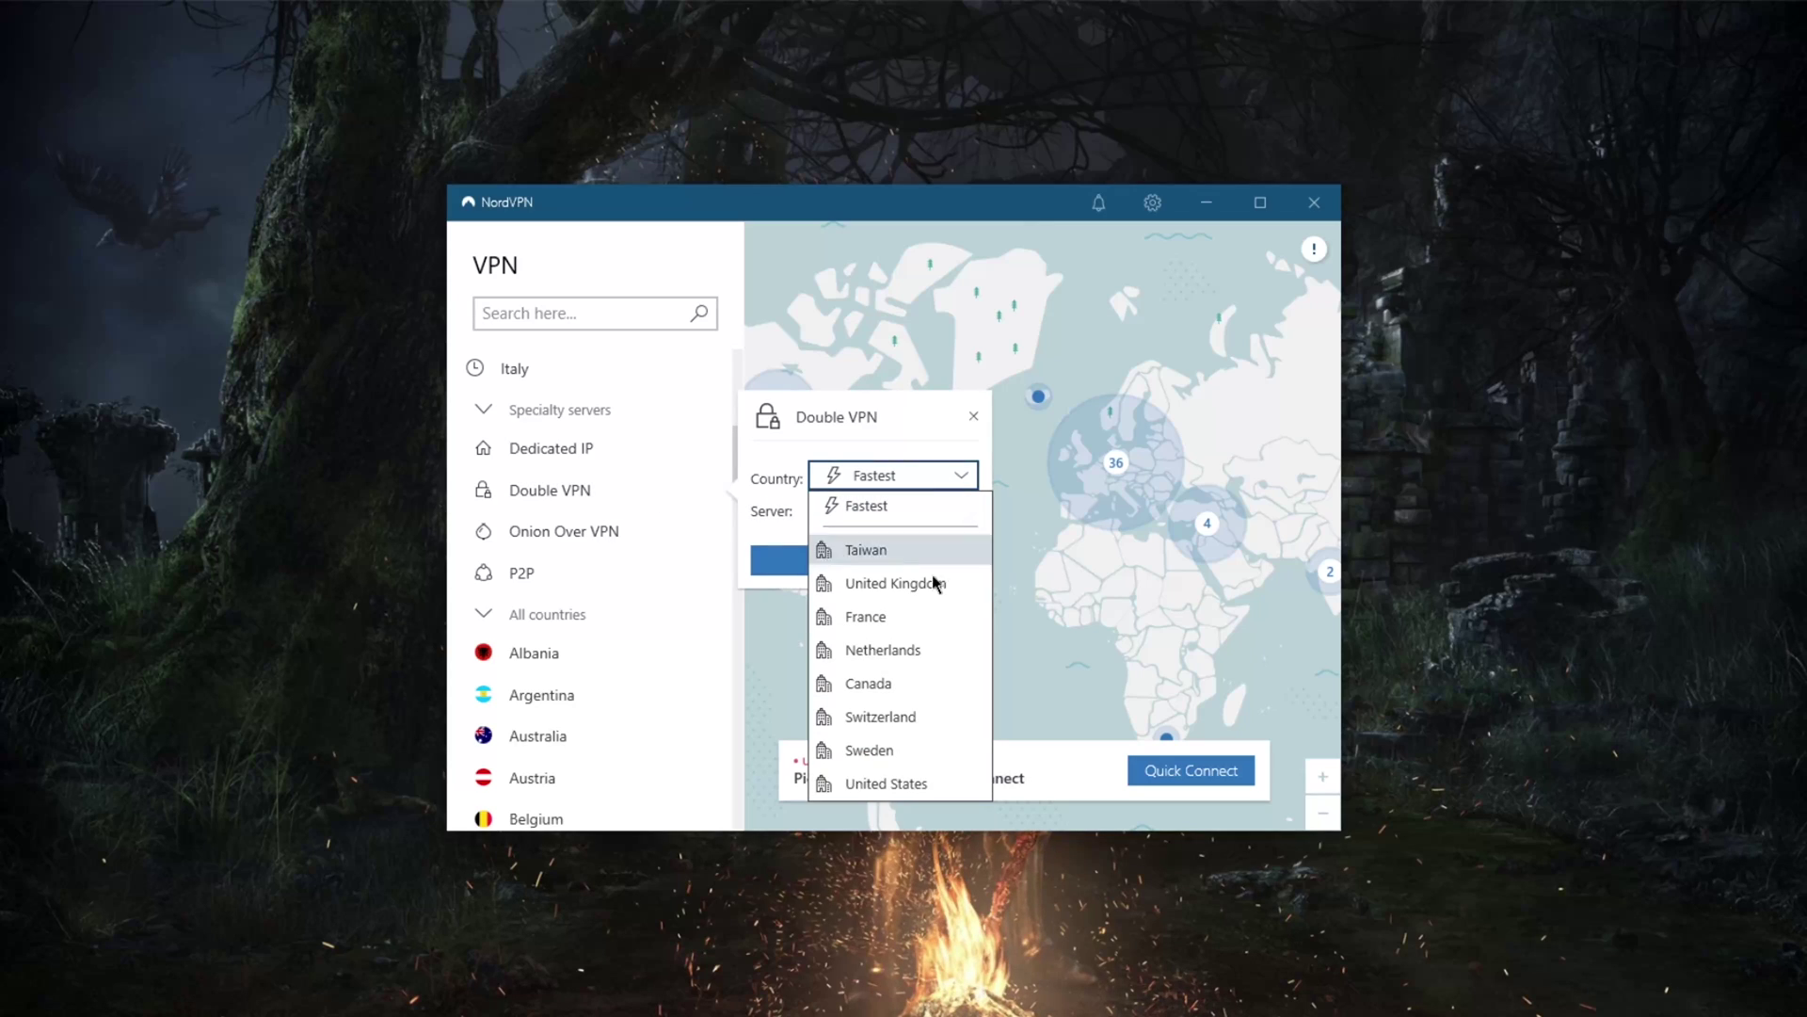
pyautogui.click(941, 552)
pyautogui.click(932, 511)
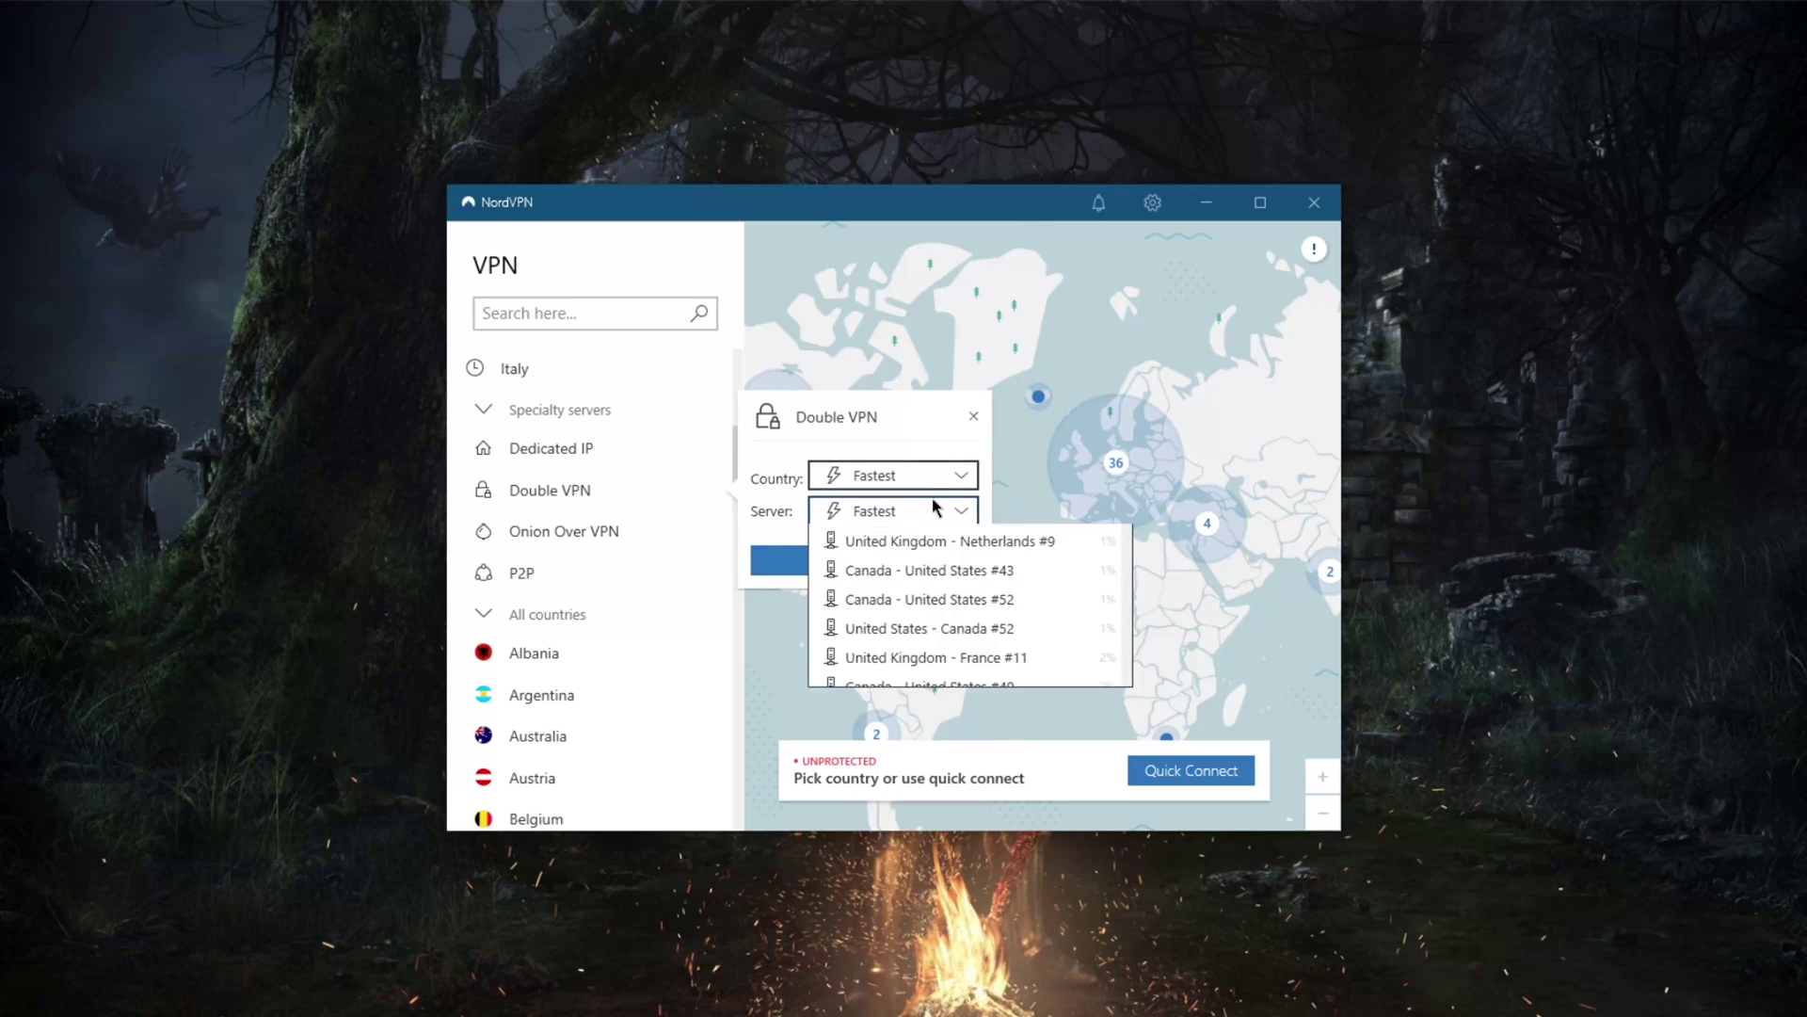
pyautogui.click(870, 542)
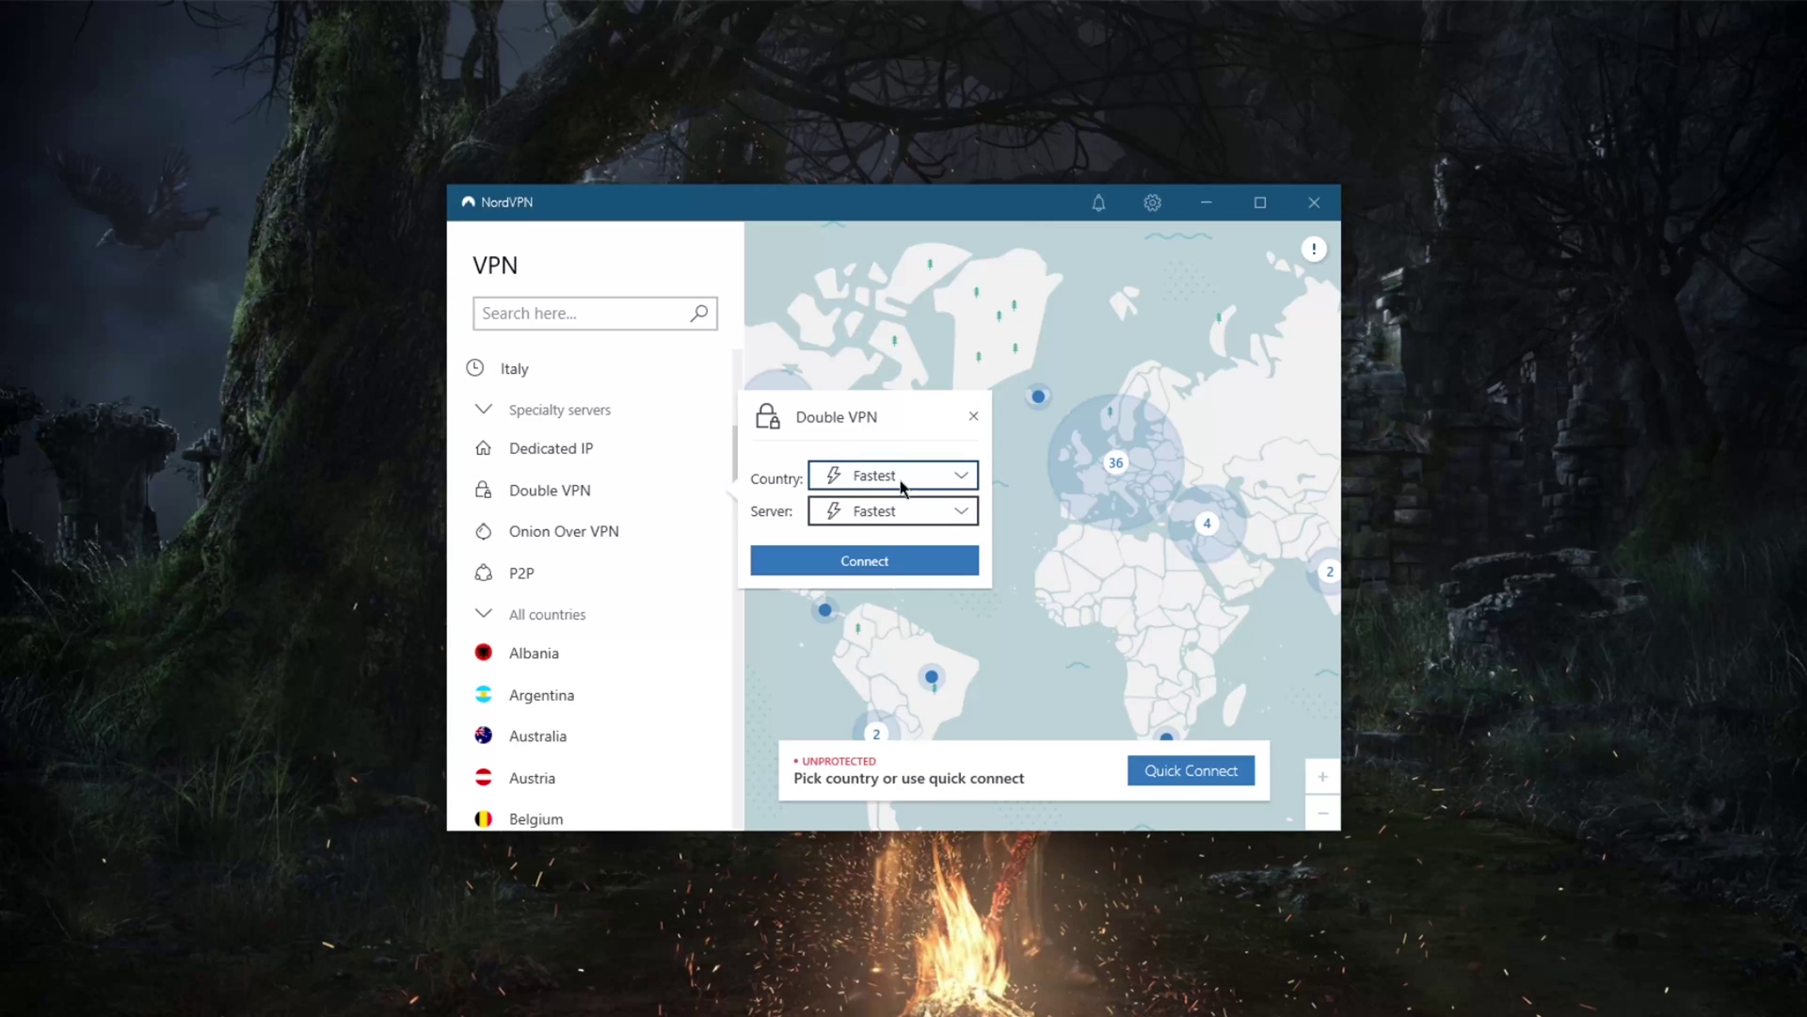
# - Try Netherlands as the Double VPN country and browse its server pairs, keeping Fastest
pyautogui.click(904, 478)
pyautogui.click(890, 659)
pyautogui.click(894, 513)
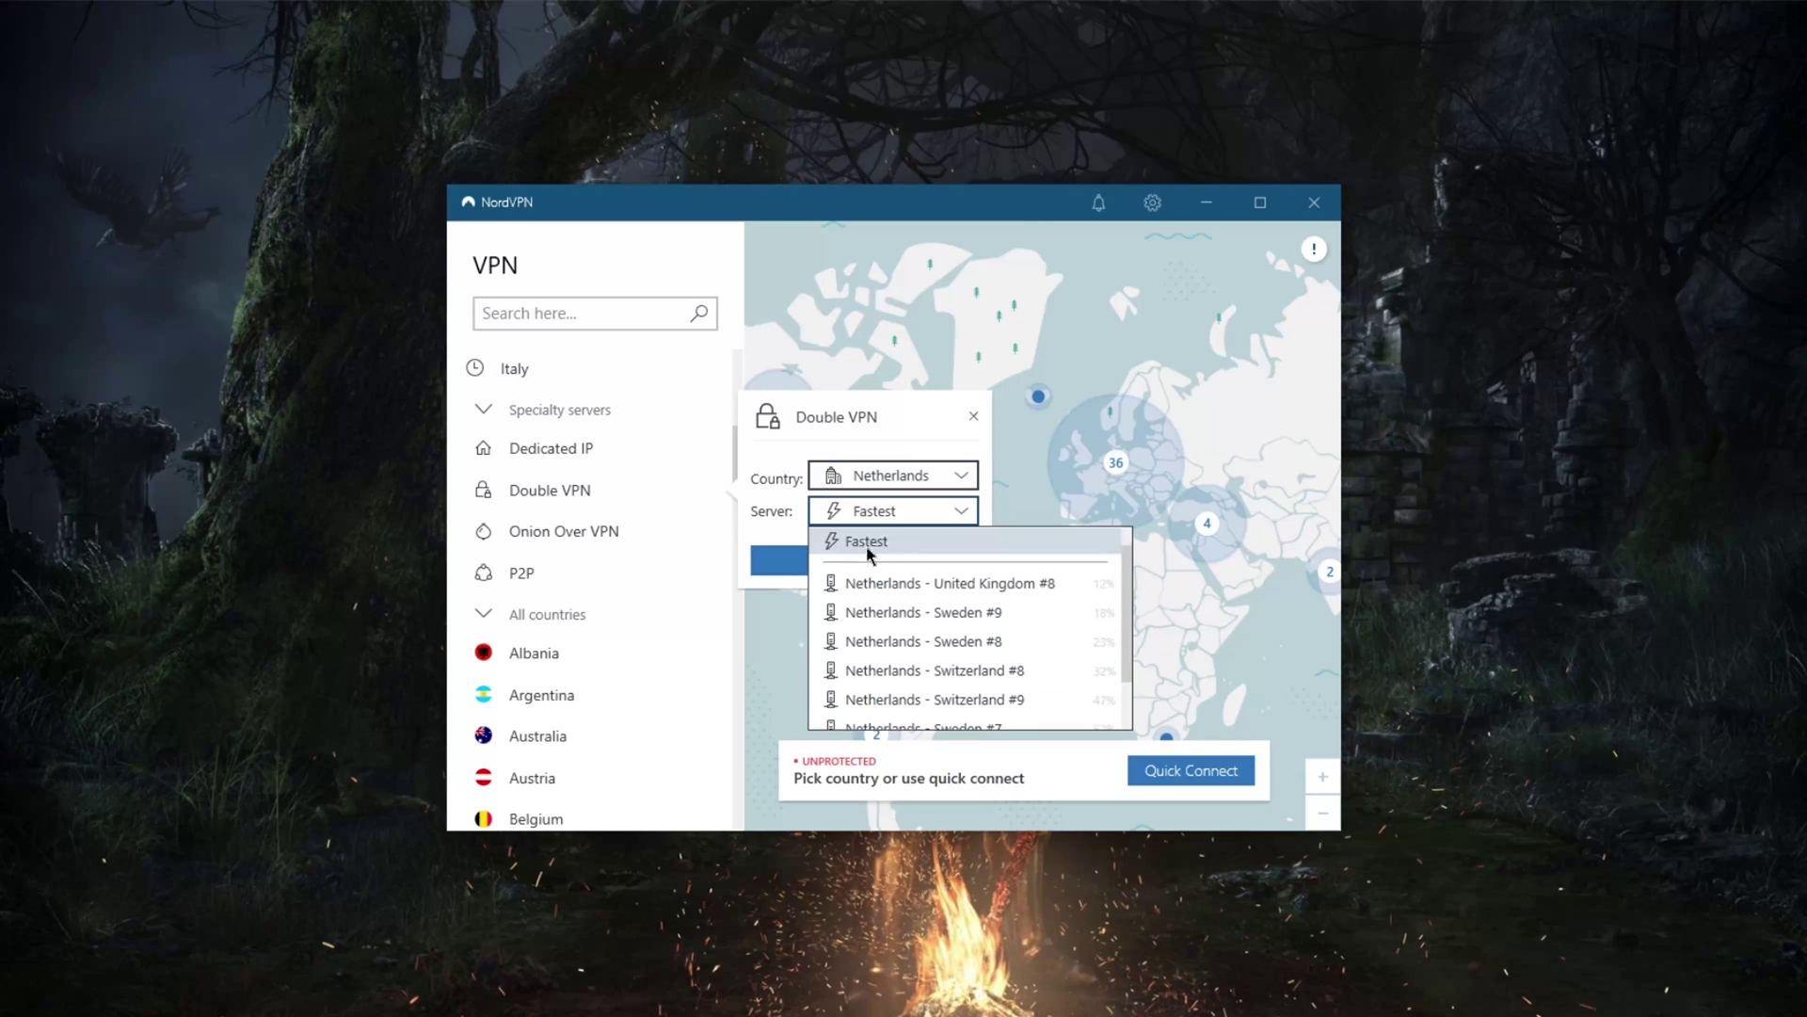
pyautogui.scroll(-1, 941, 626)
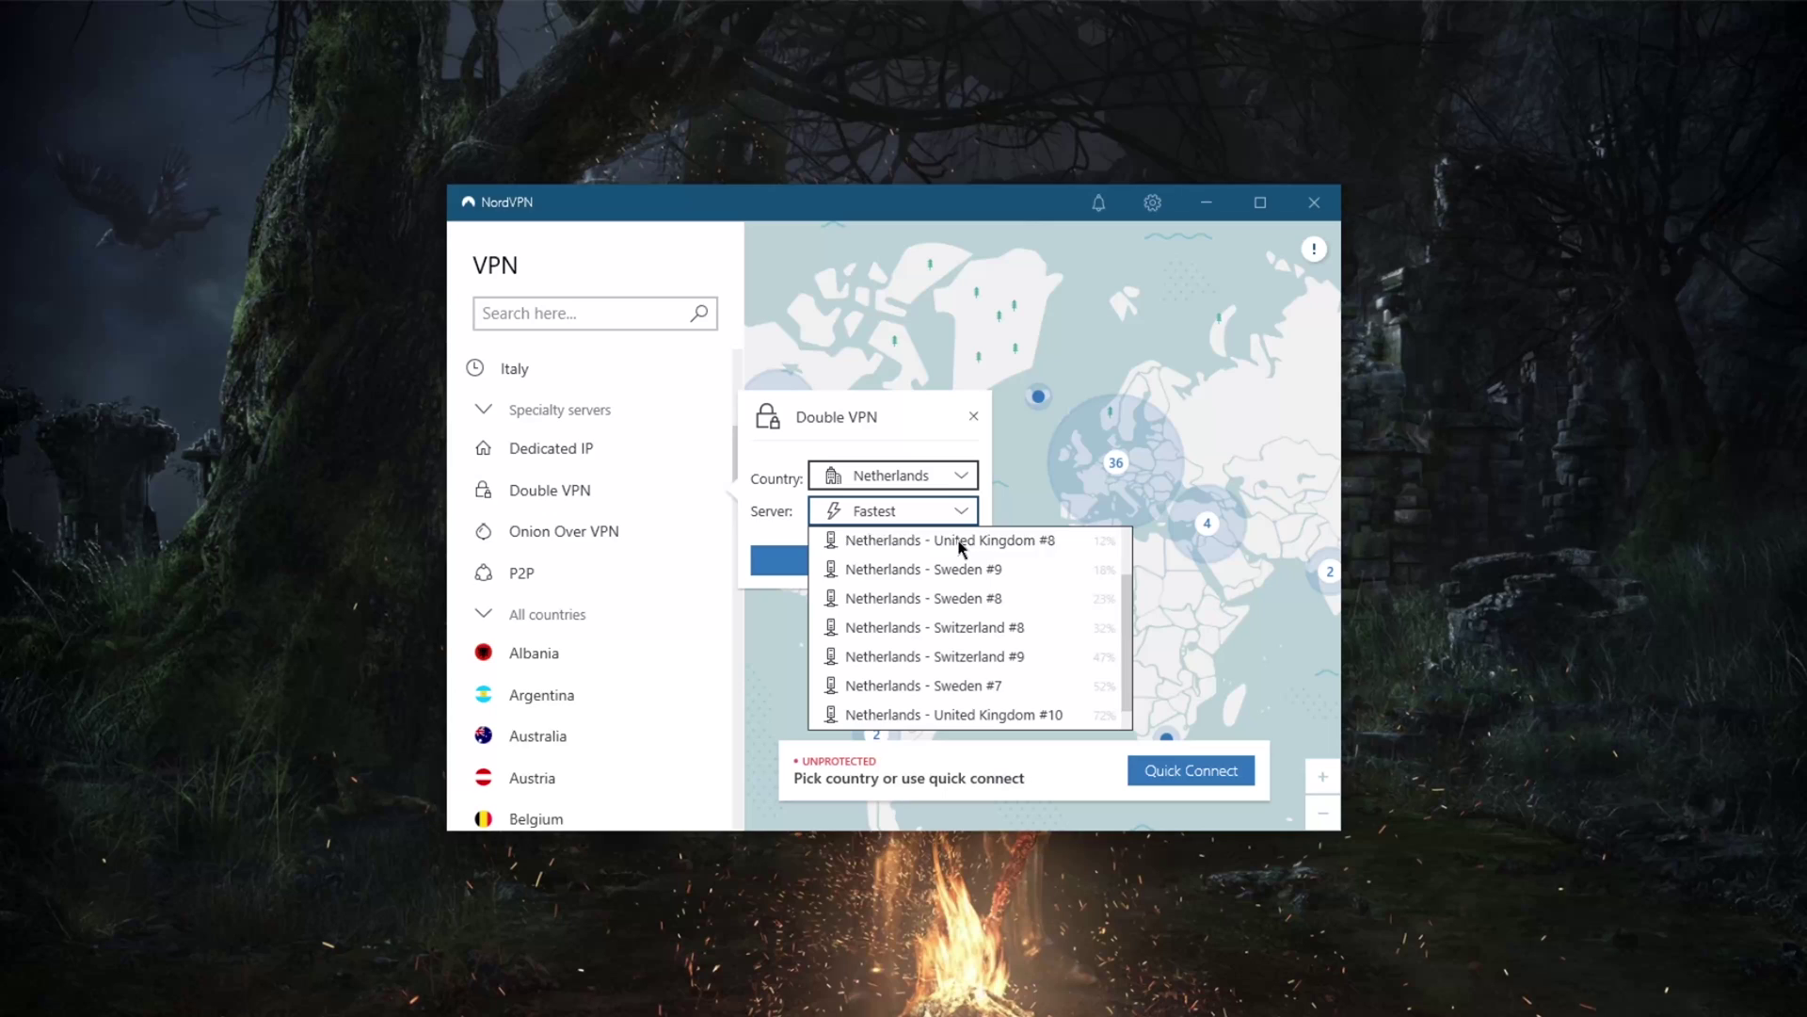
pyautogui.click(930, 475)
pyautogui.click(931, 476)
# - Set Double VPN to Switzerland, then browse Dedicated IP servers for United States, keeping Fastest
pyautogui.click(975, 515)
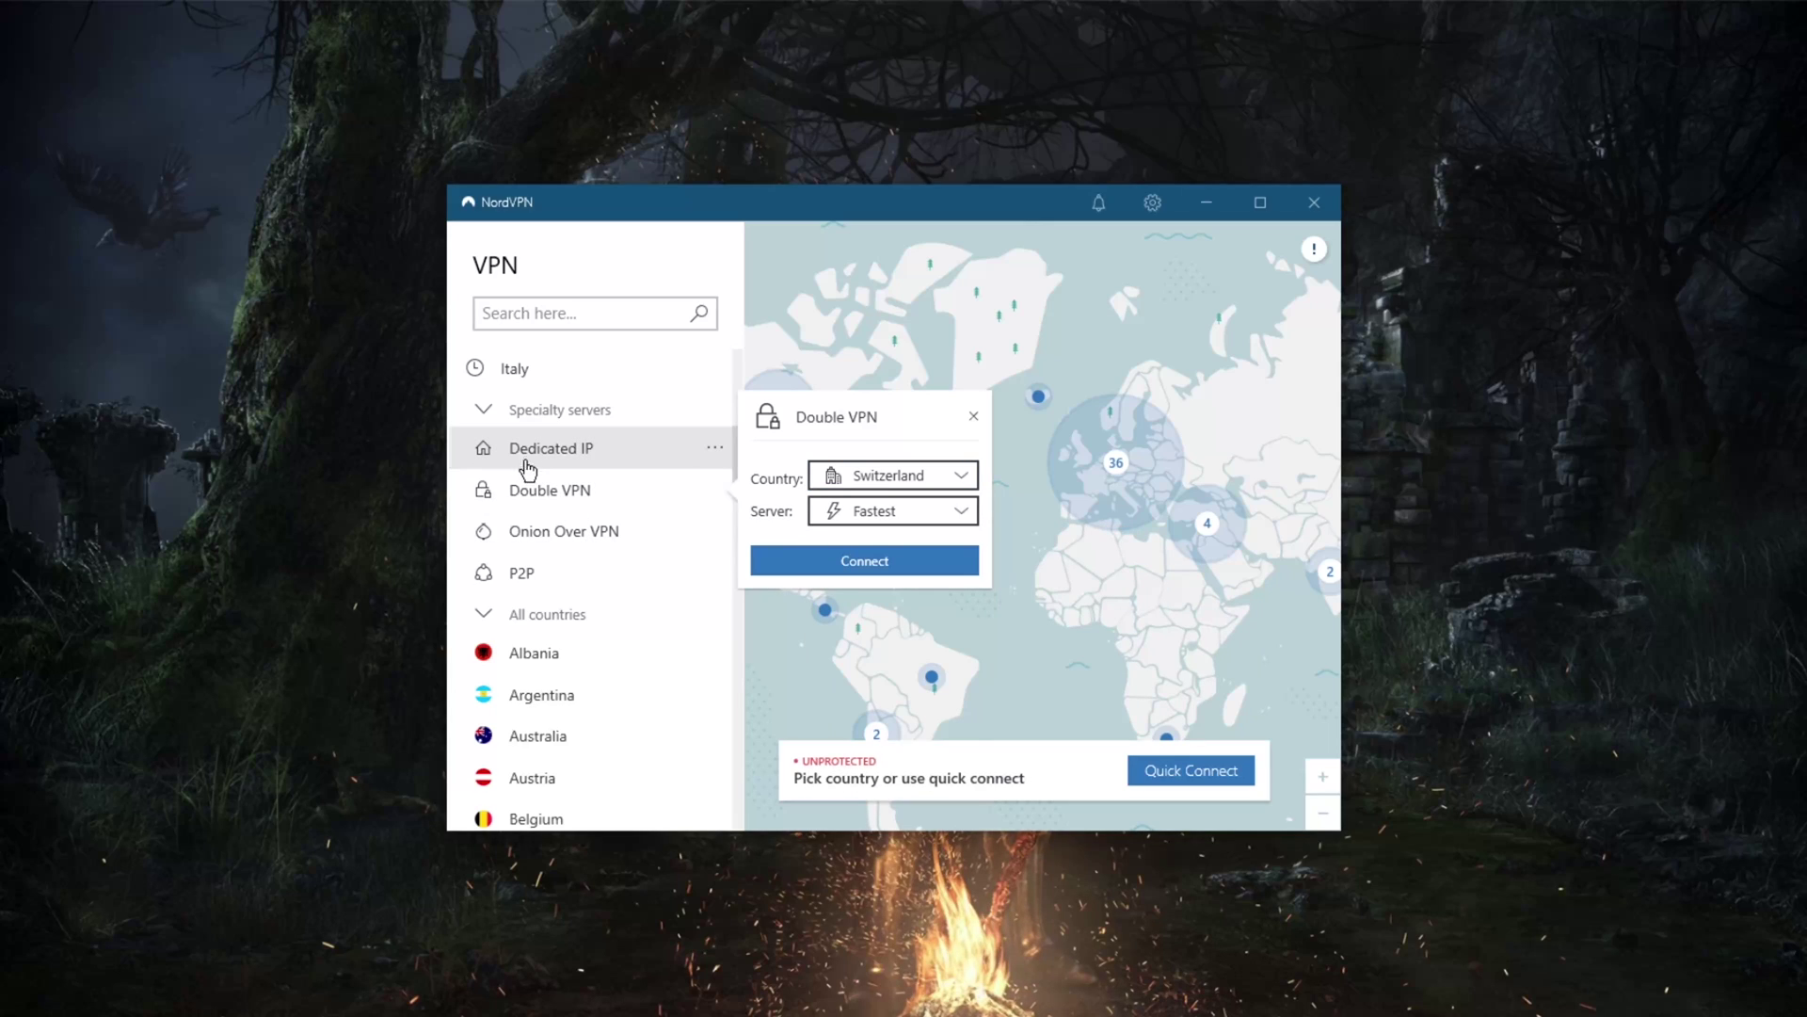
pyautogui.click(715, 448)
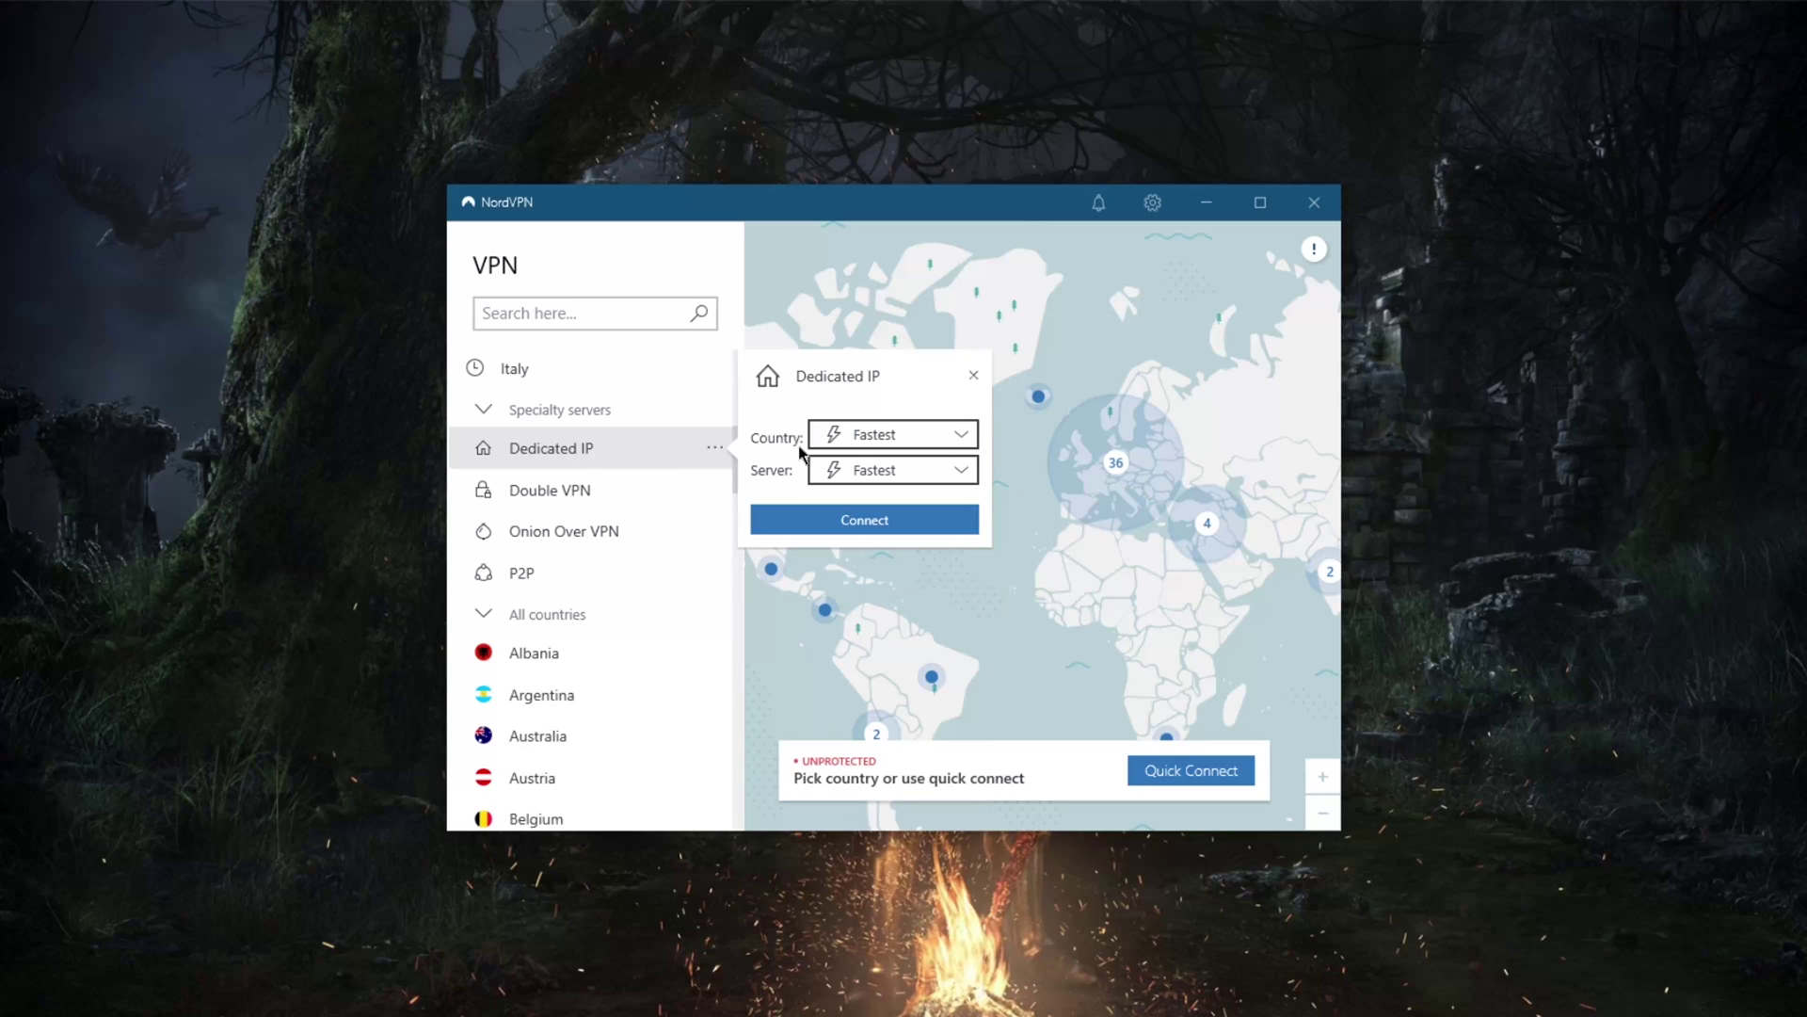
pyautogui.click(885, 437)
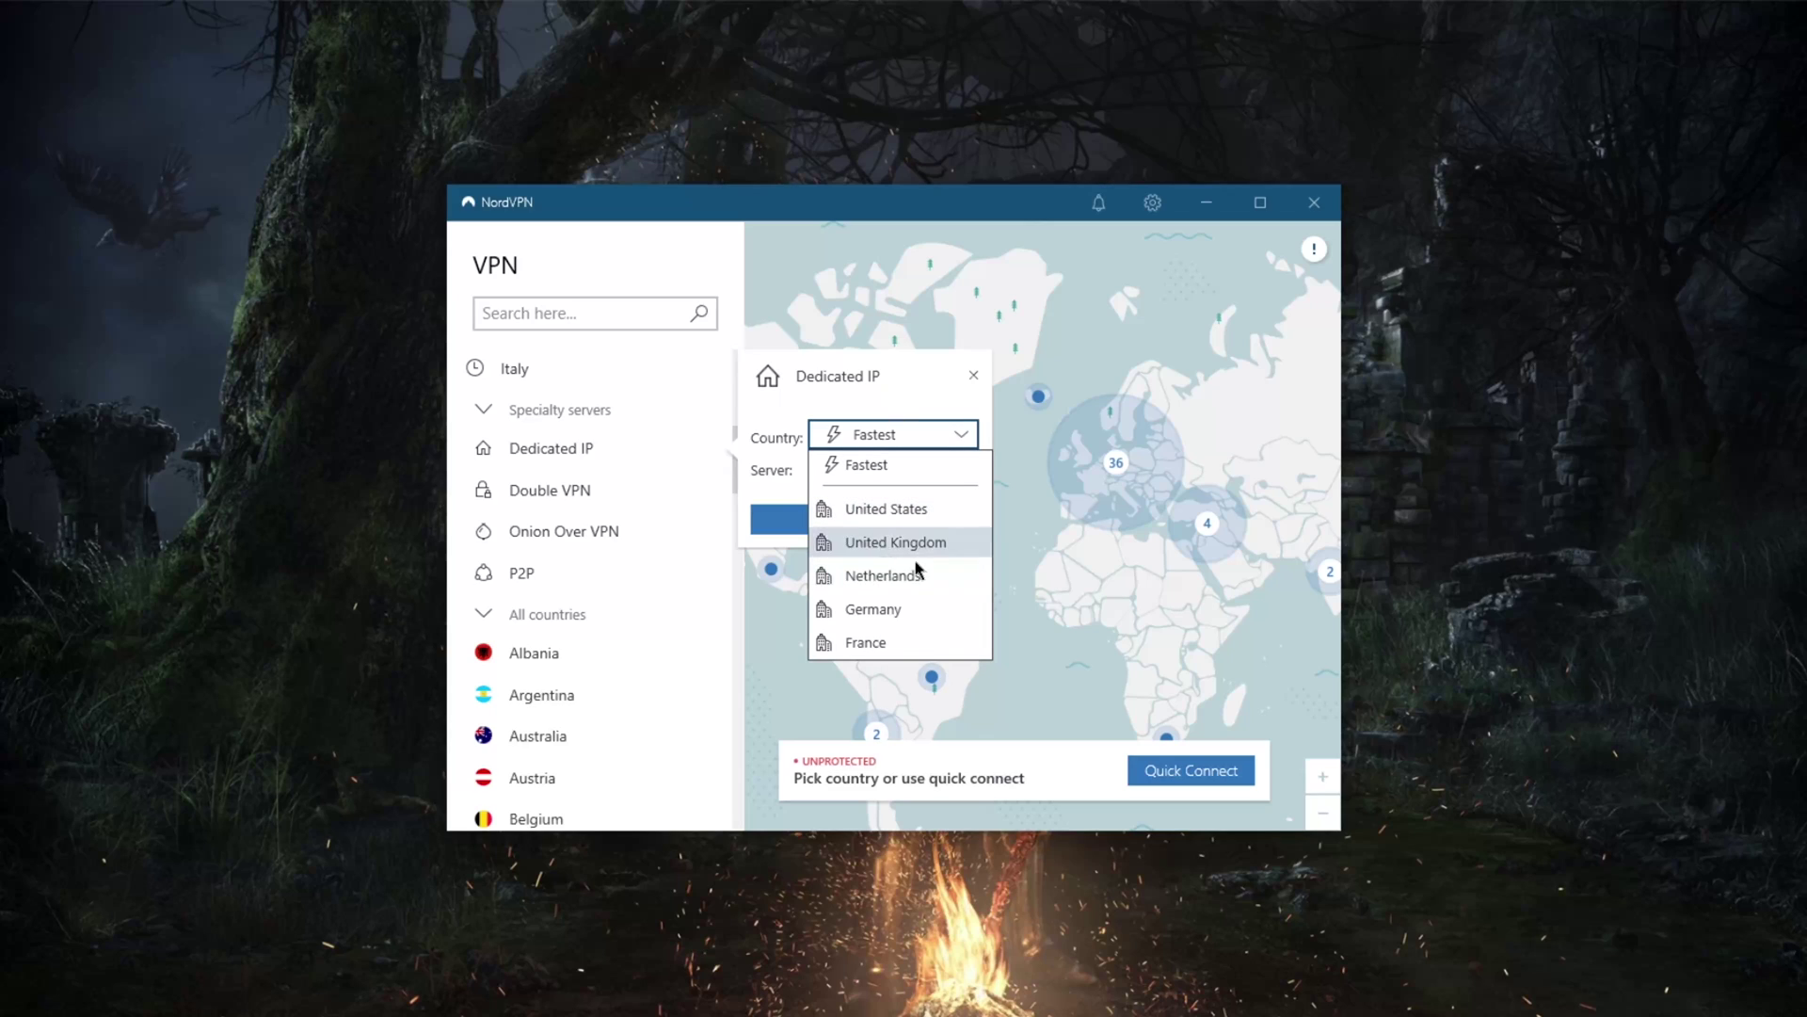
pyautogui.click(887, 508)
pyautogui.click(956, 470)
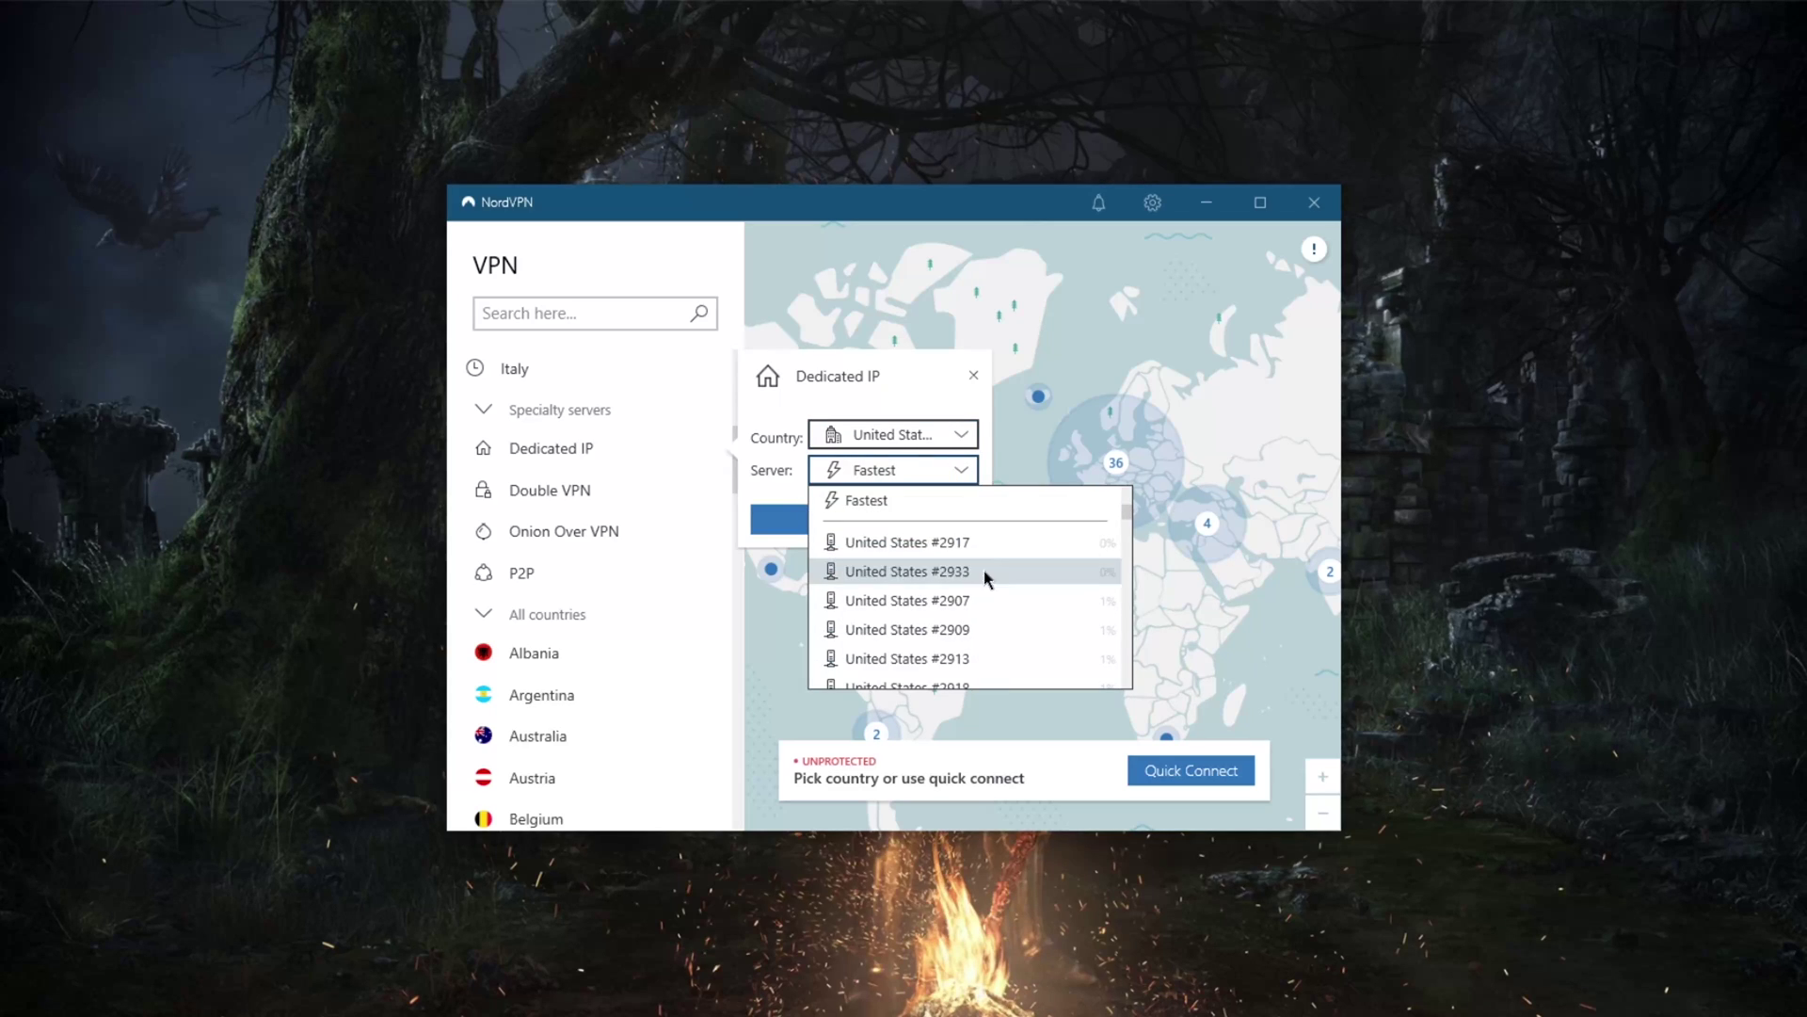
pyautogui.scroll(-3, 982, 570)
pyautogui.click(789, 431)
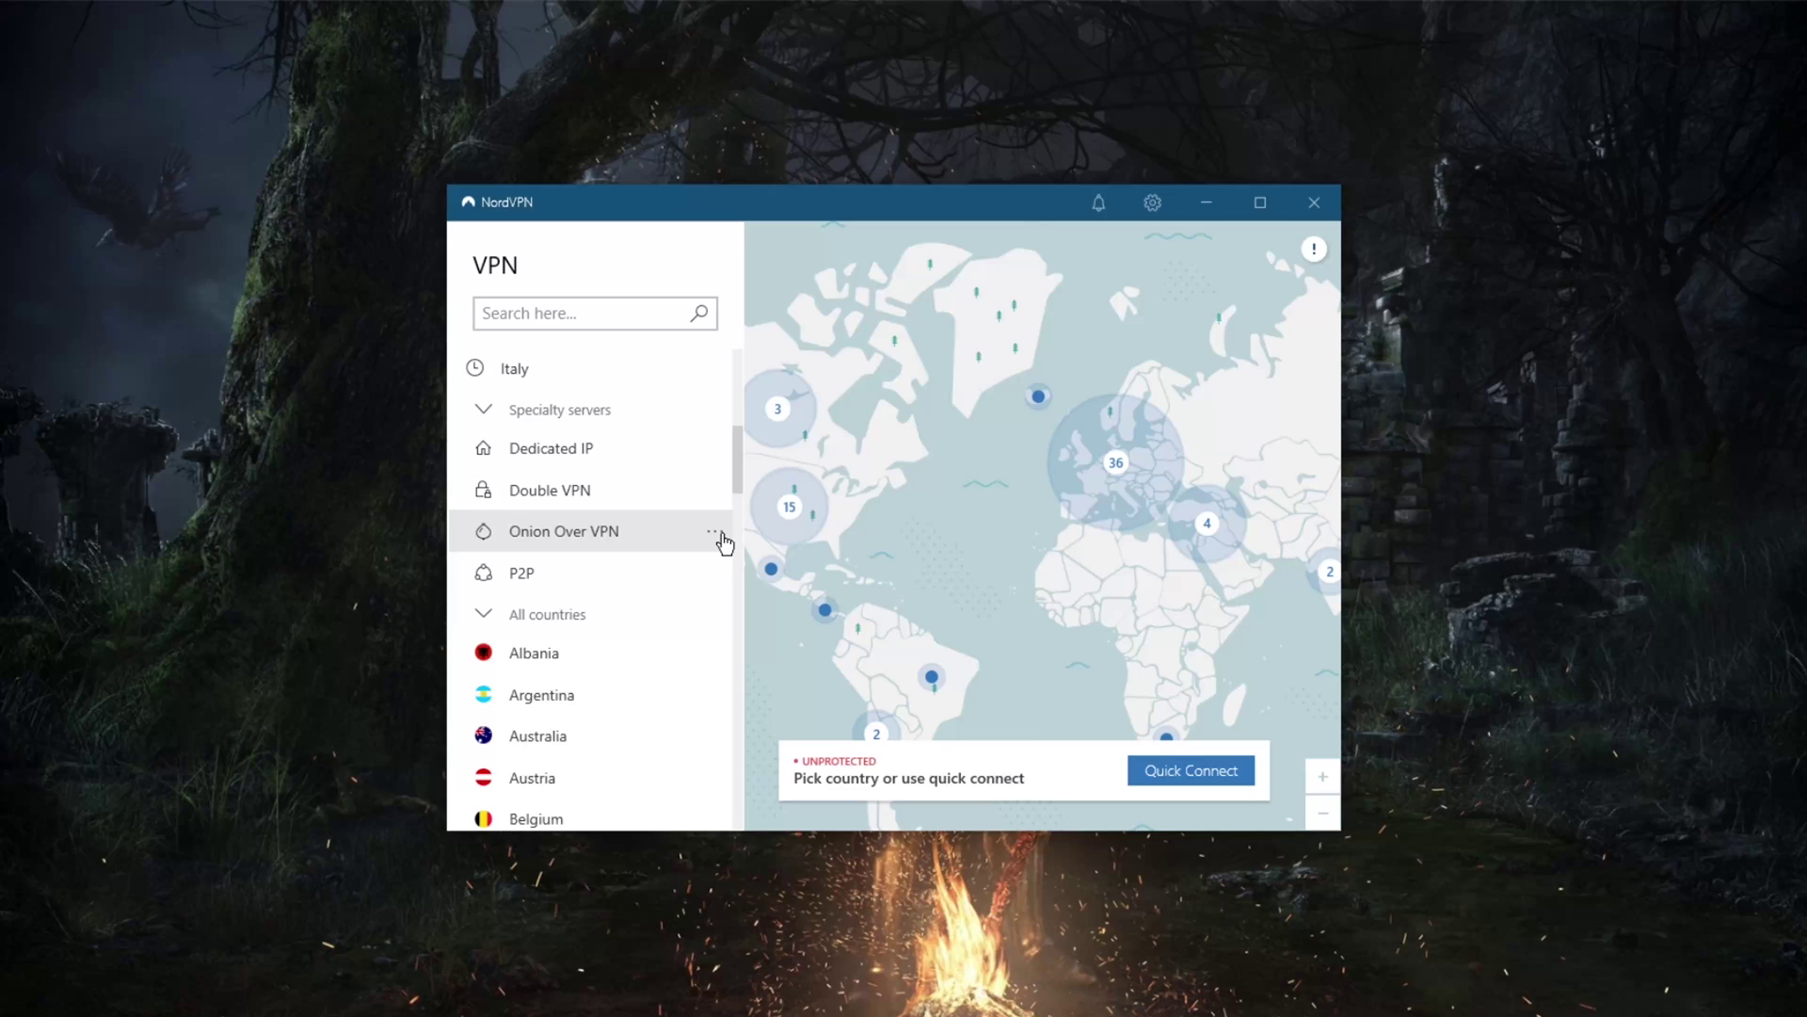
# - Preview the Onion Over VPN options, then bring up the P2P connection options
pyautogui.moveTo(718, 539)
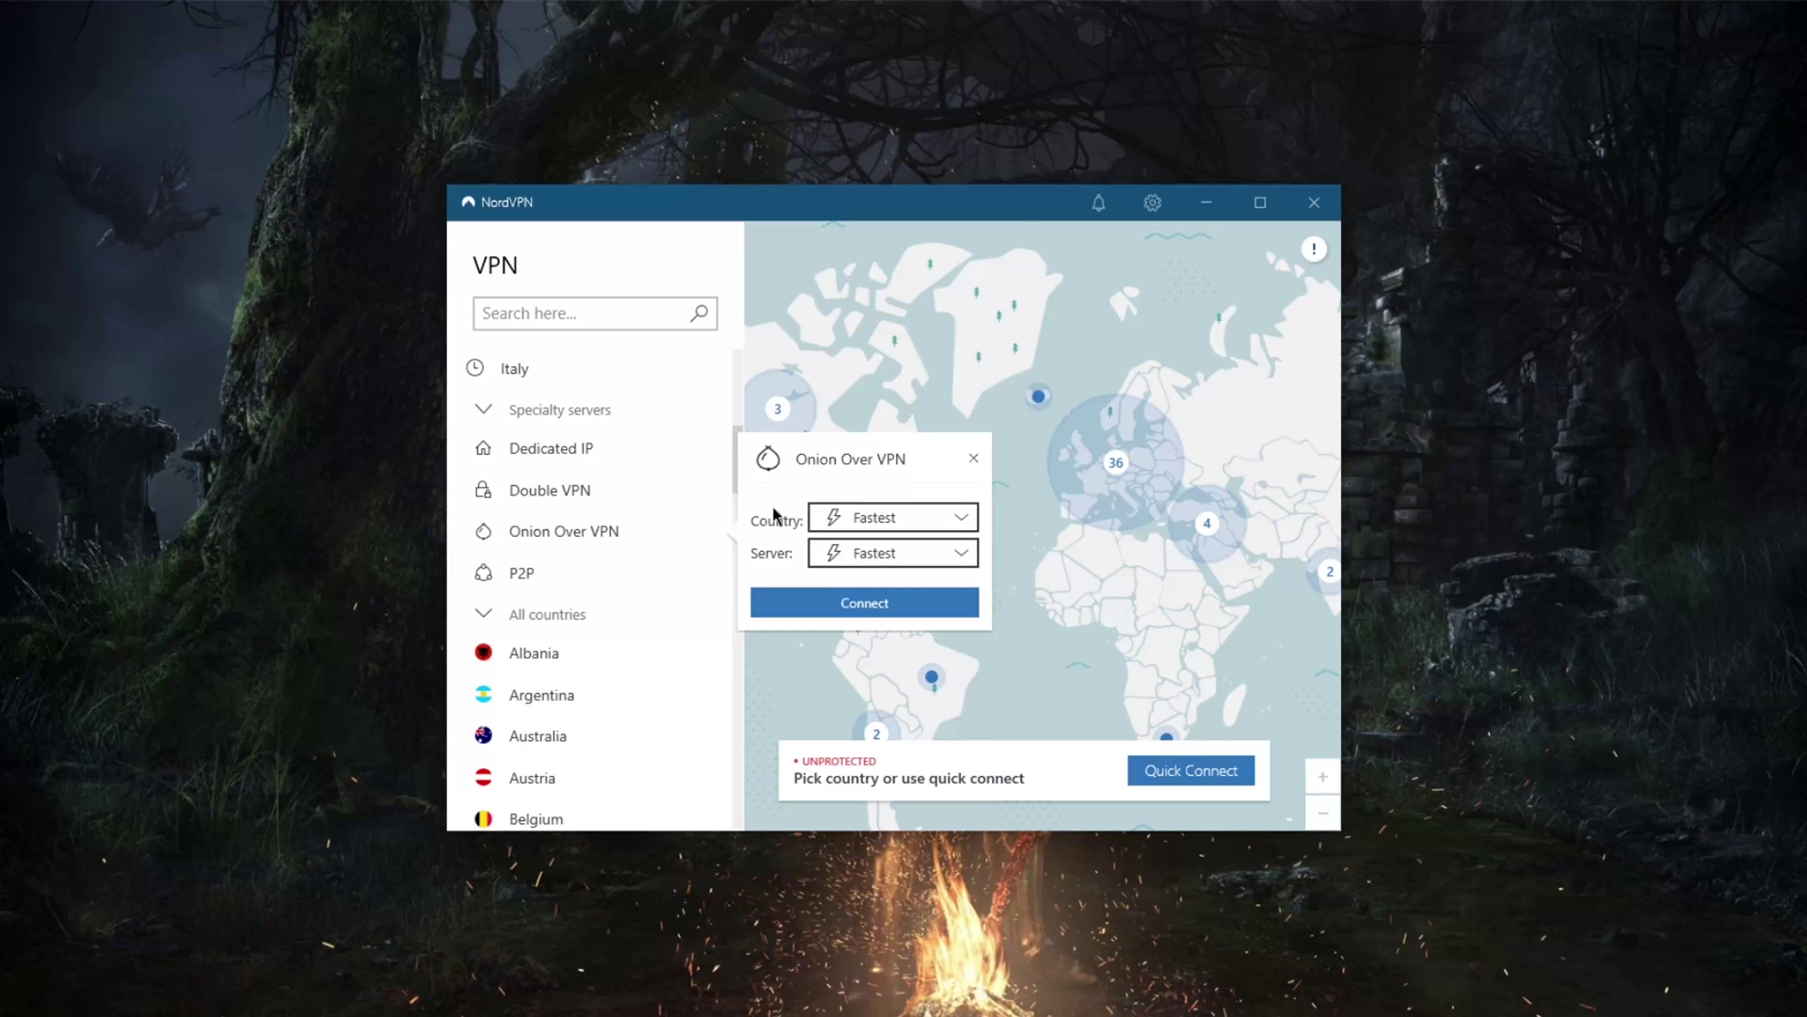
pyautogui.moveTo(725, 576)
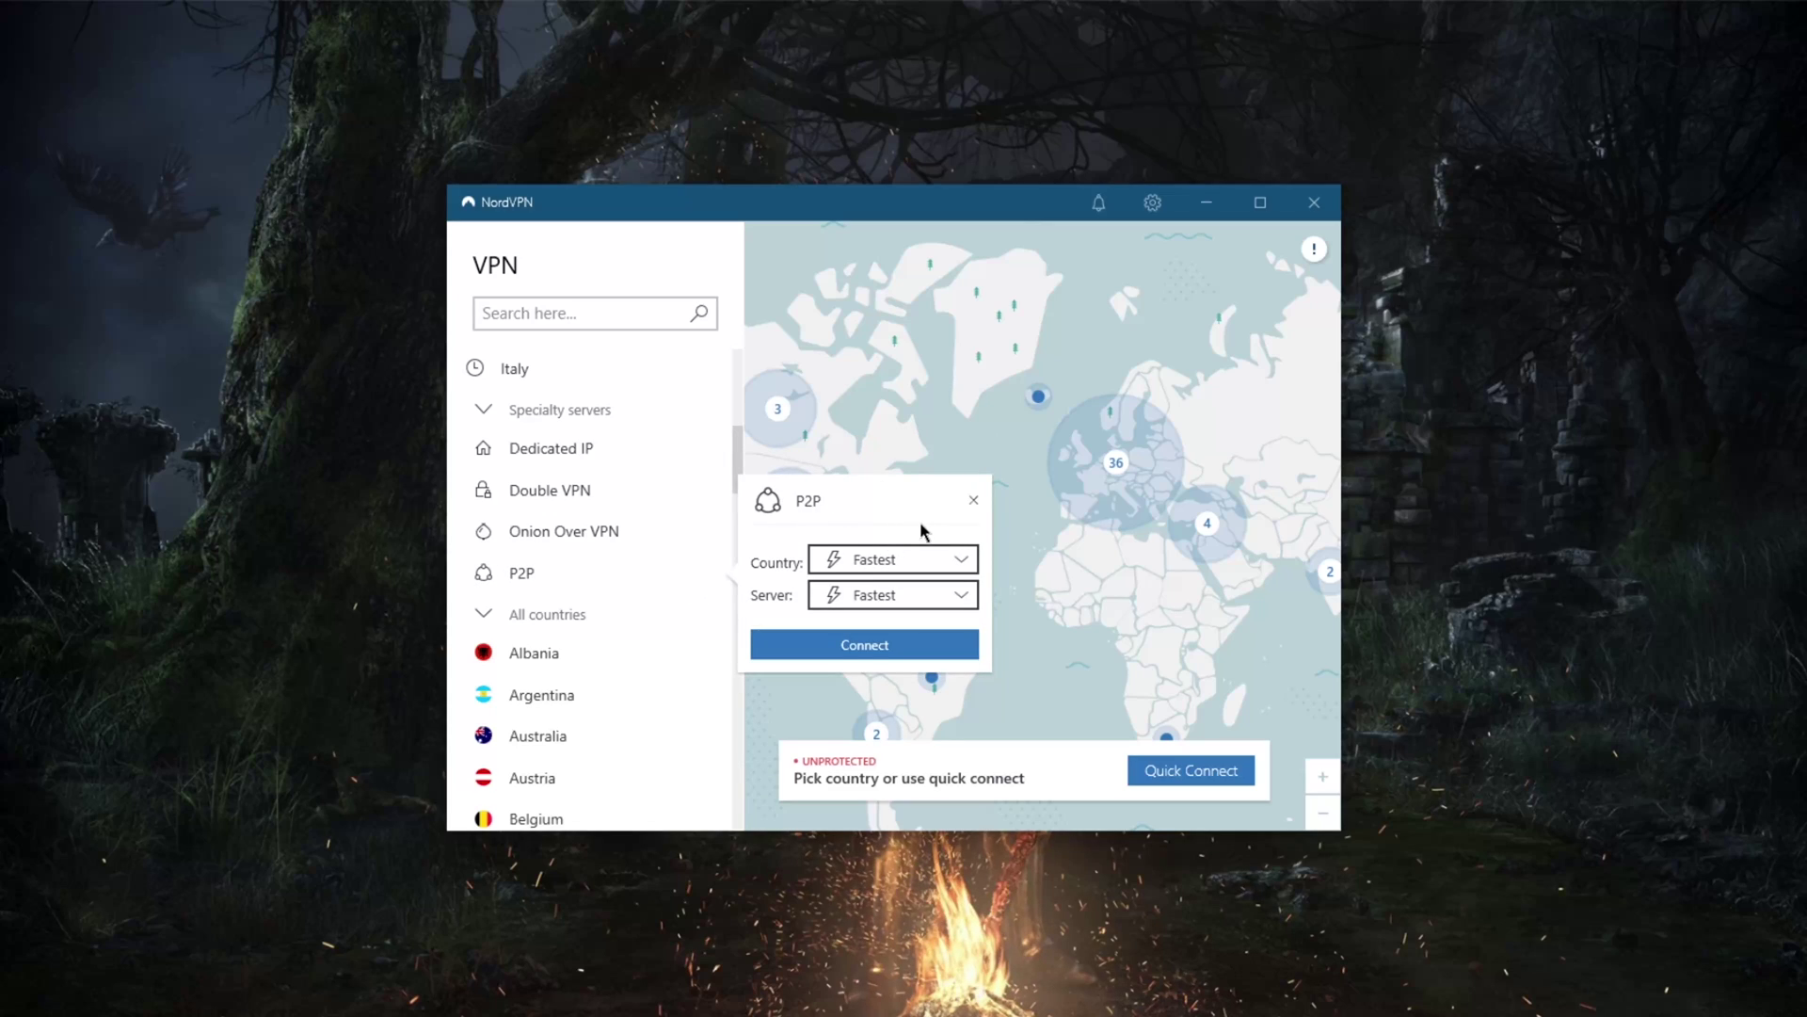
# - Close the P2P options and open the Advanced settings page
pyautogui.click(974, 500)
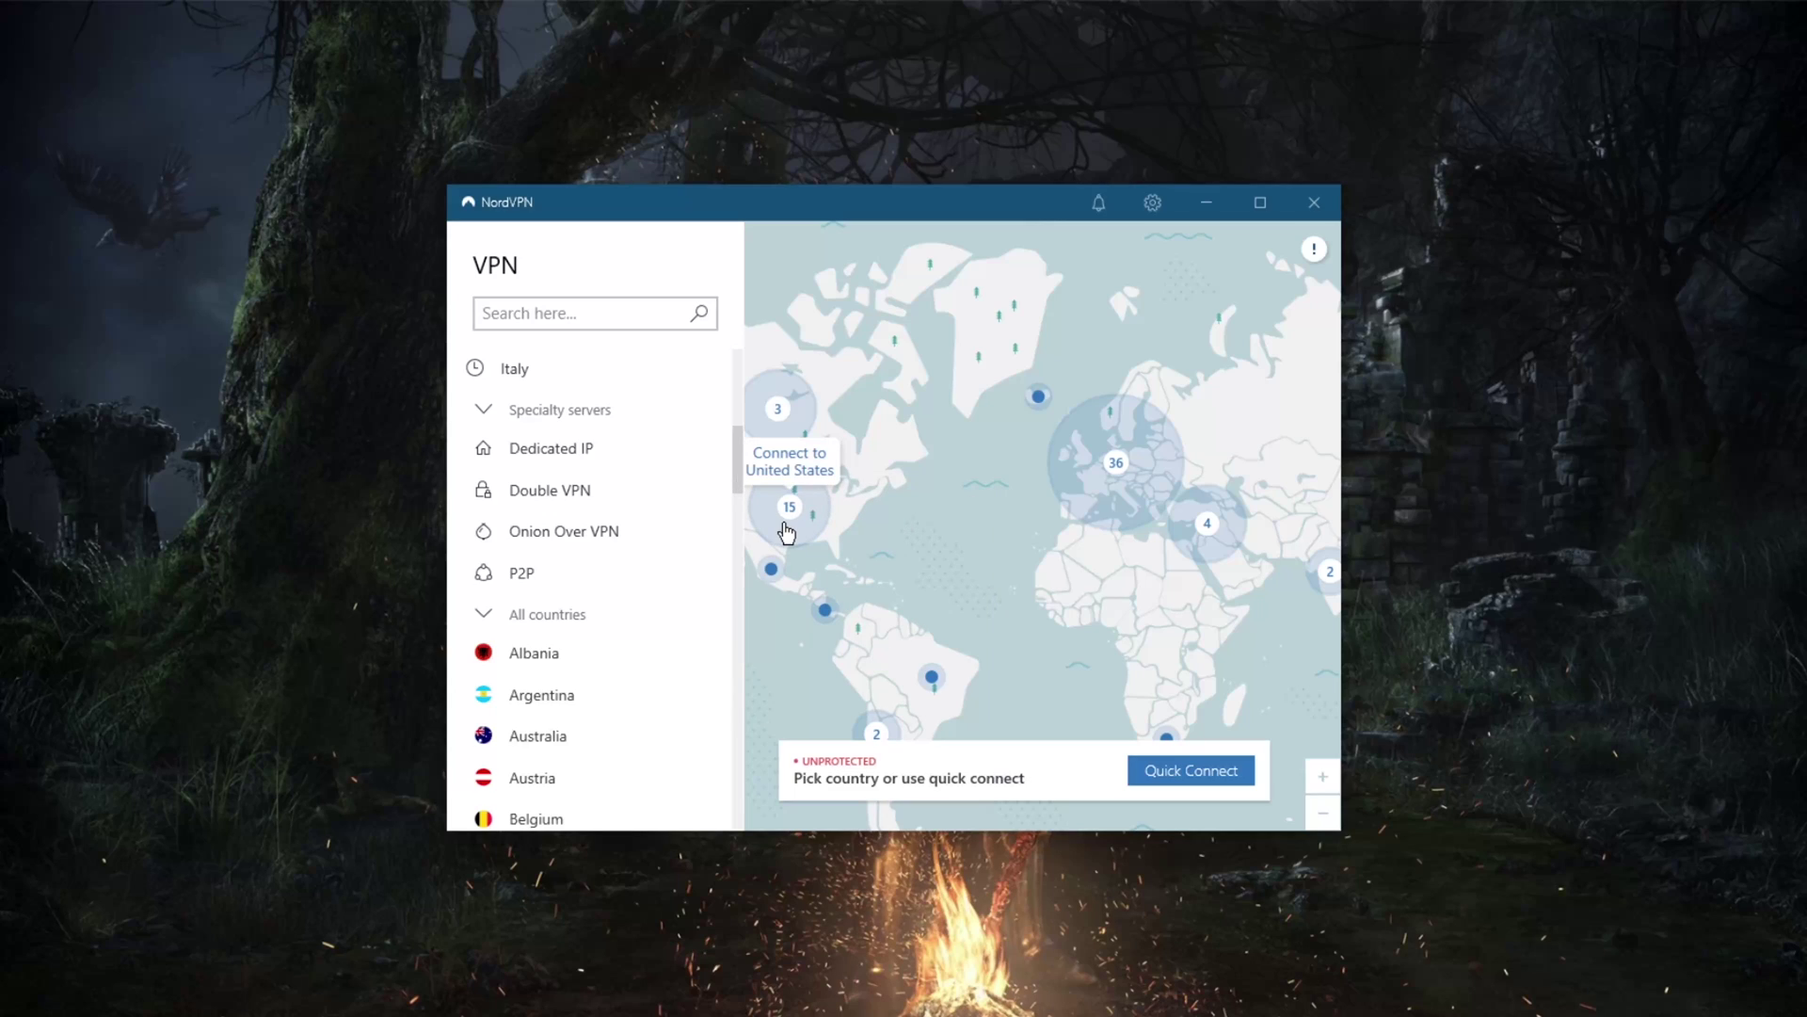
pyautogui.click(1152, 204)
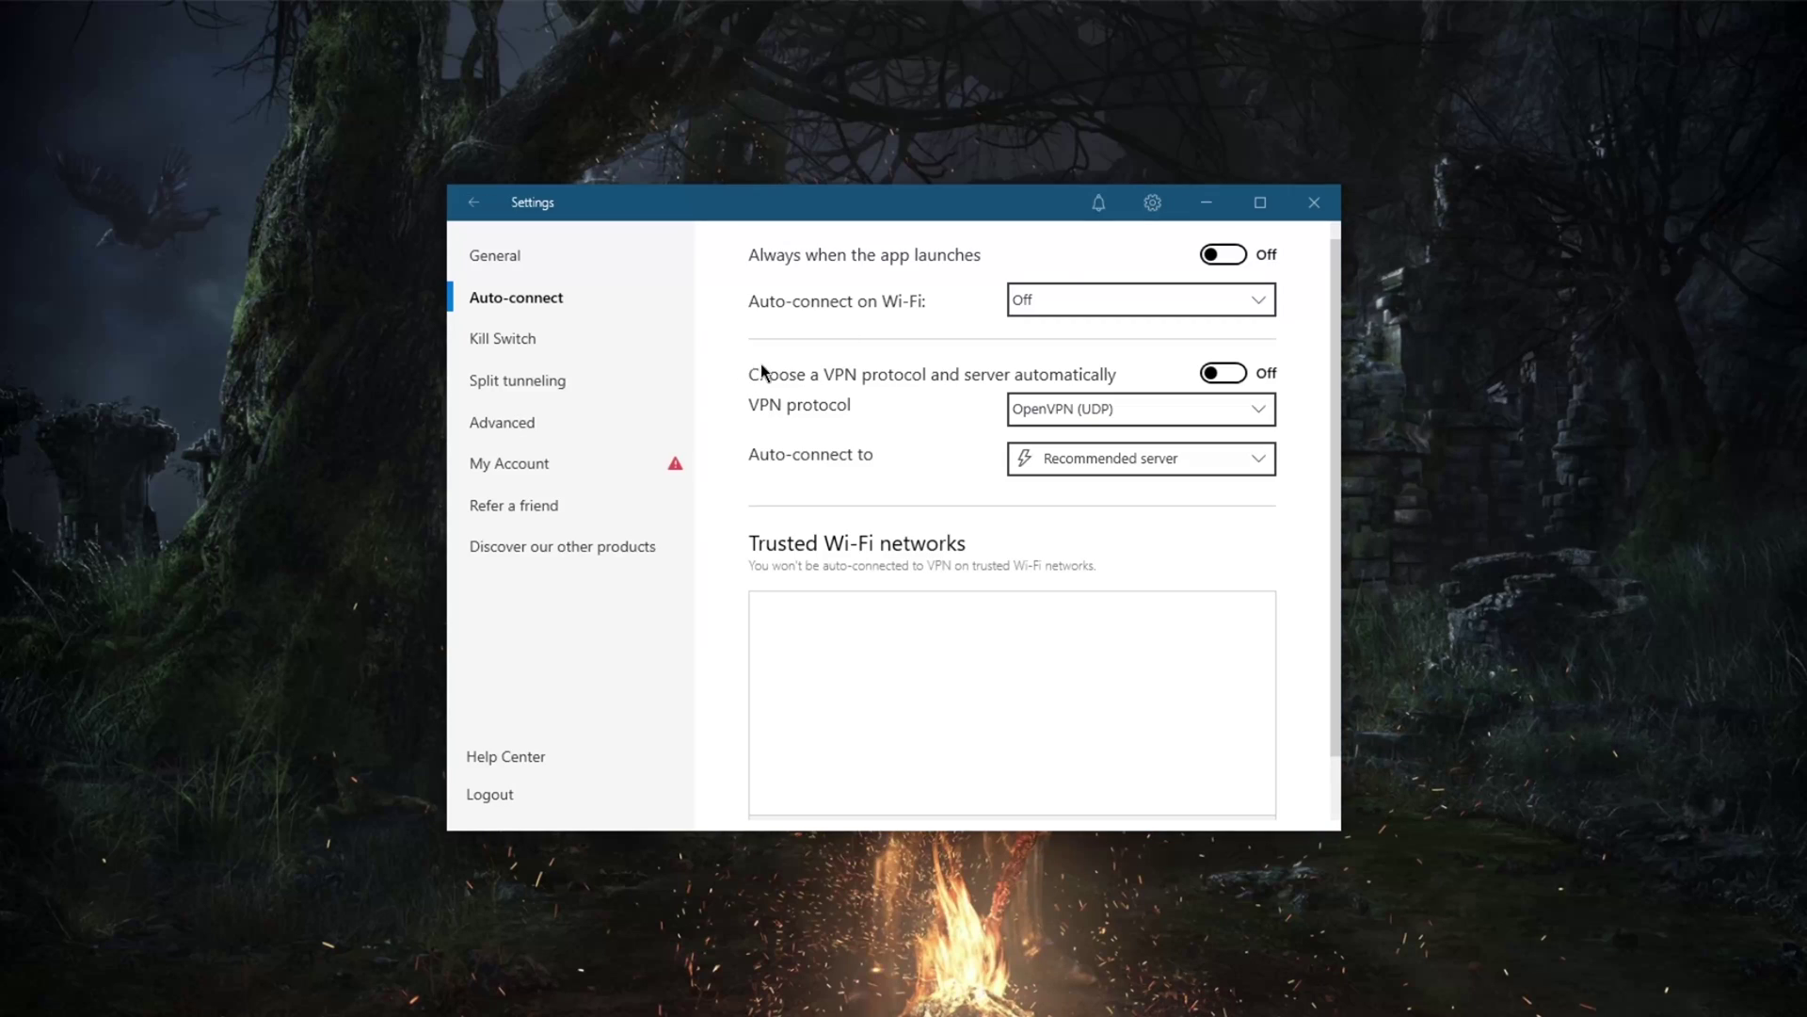
pyautogui.click(513, 424)
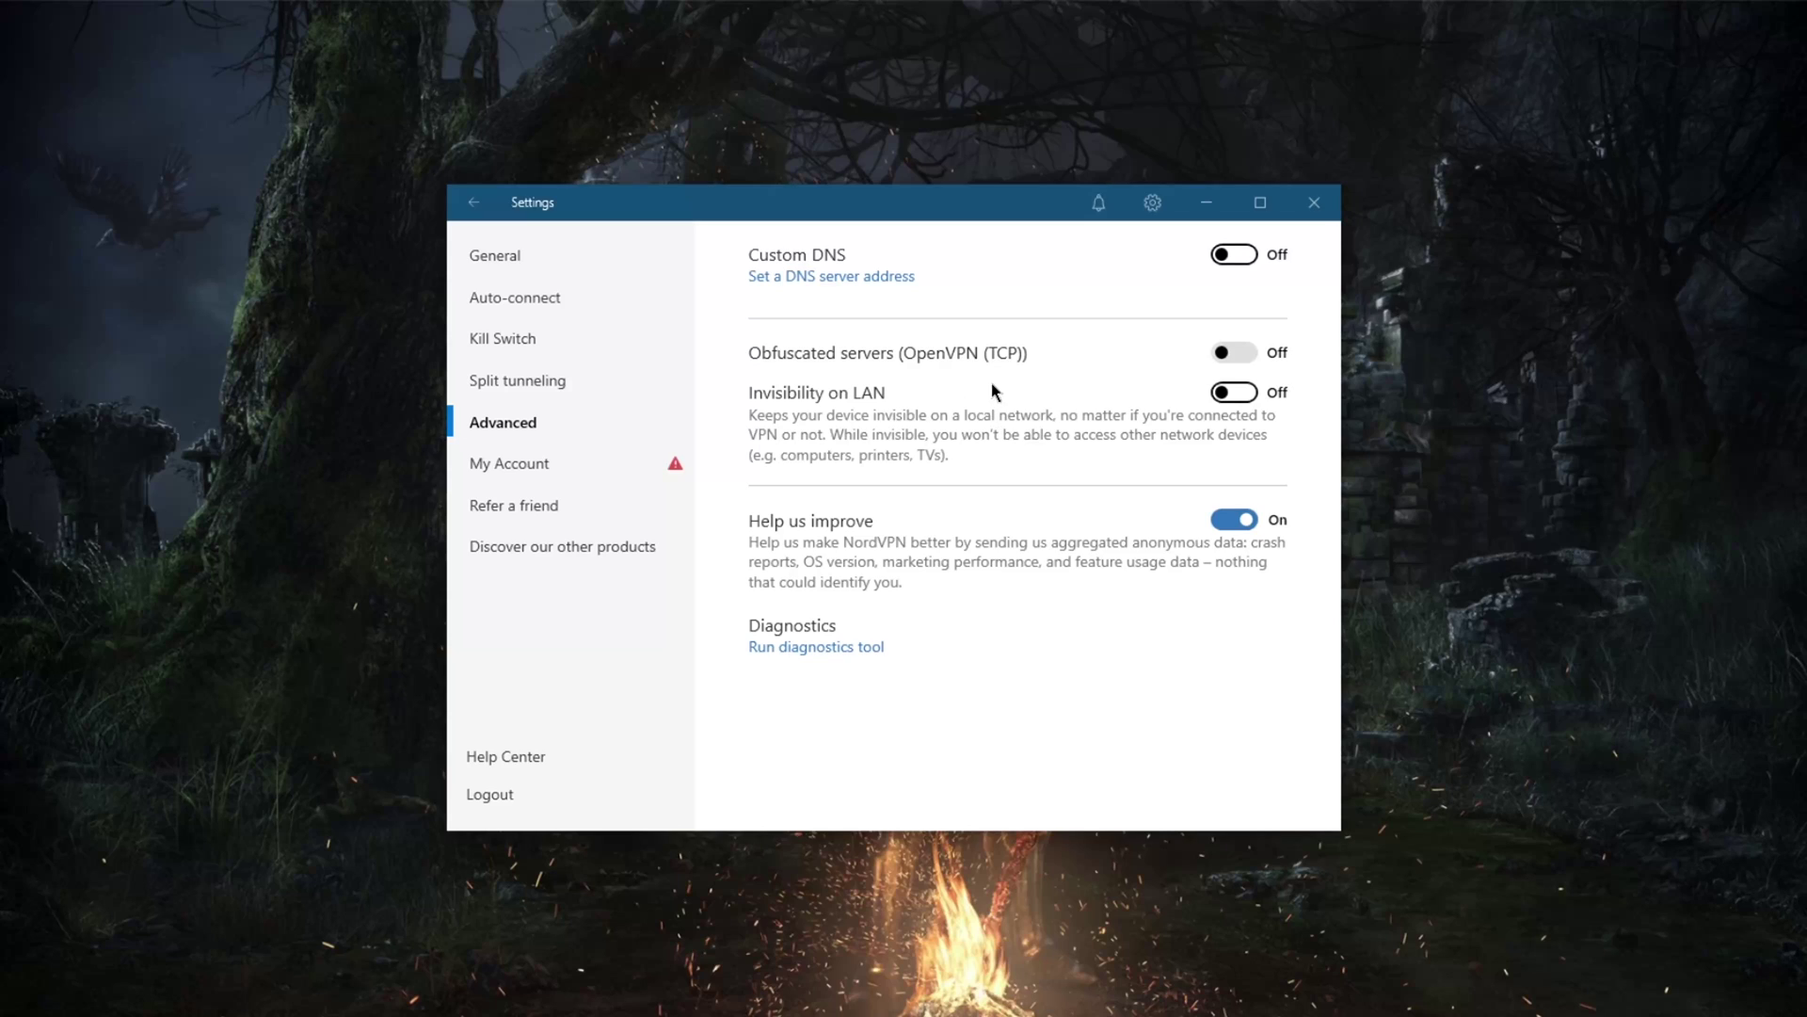
# - Set the Auto-connect VPN protocol to OpenVPN (TCP)
pyautogui.click(513, 264)
pyautogui.click(513, 295)
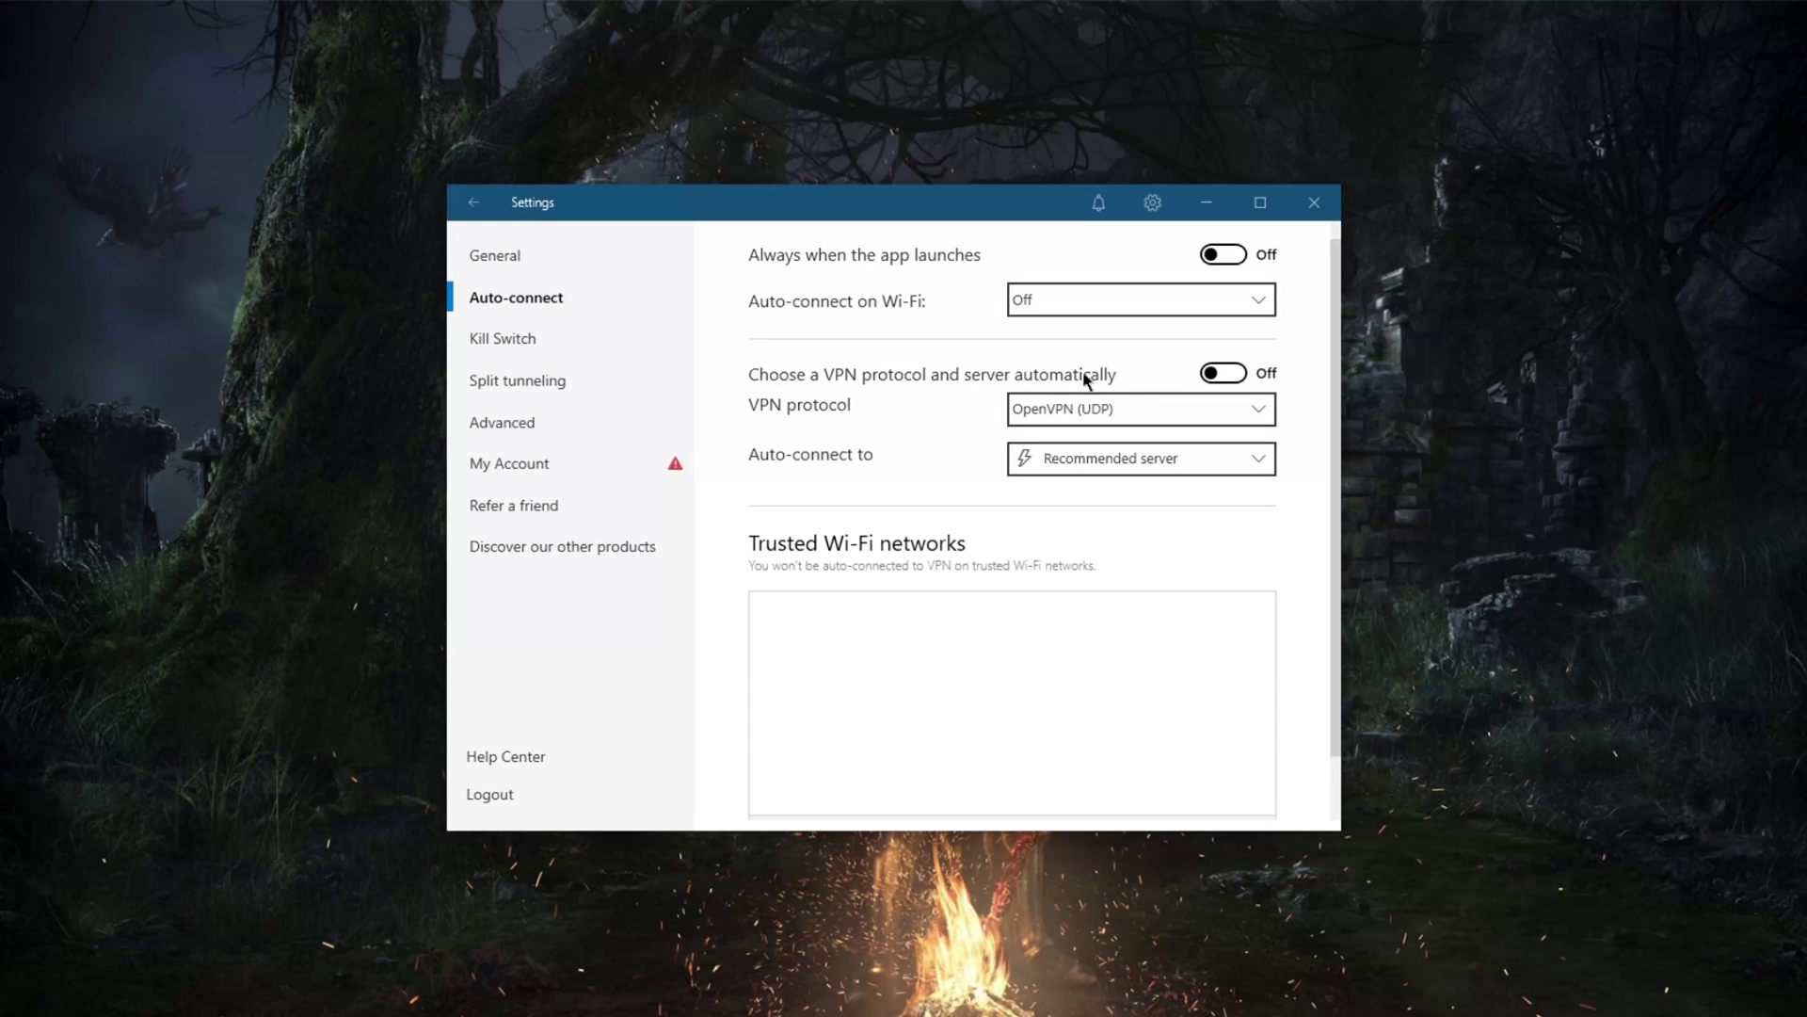
pyautogui.click(1149, 410)
pyautogui.click(1088, 477)
# - Turn on obfuscated servers, view the map toward North America and Europe, then turn them off
pyautogui.click(523, 419)
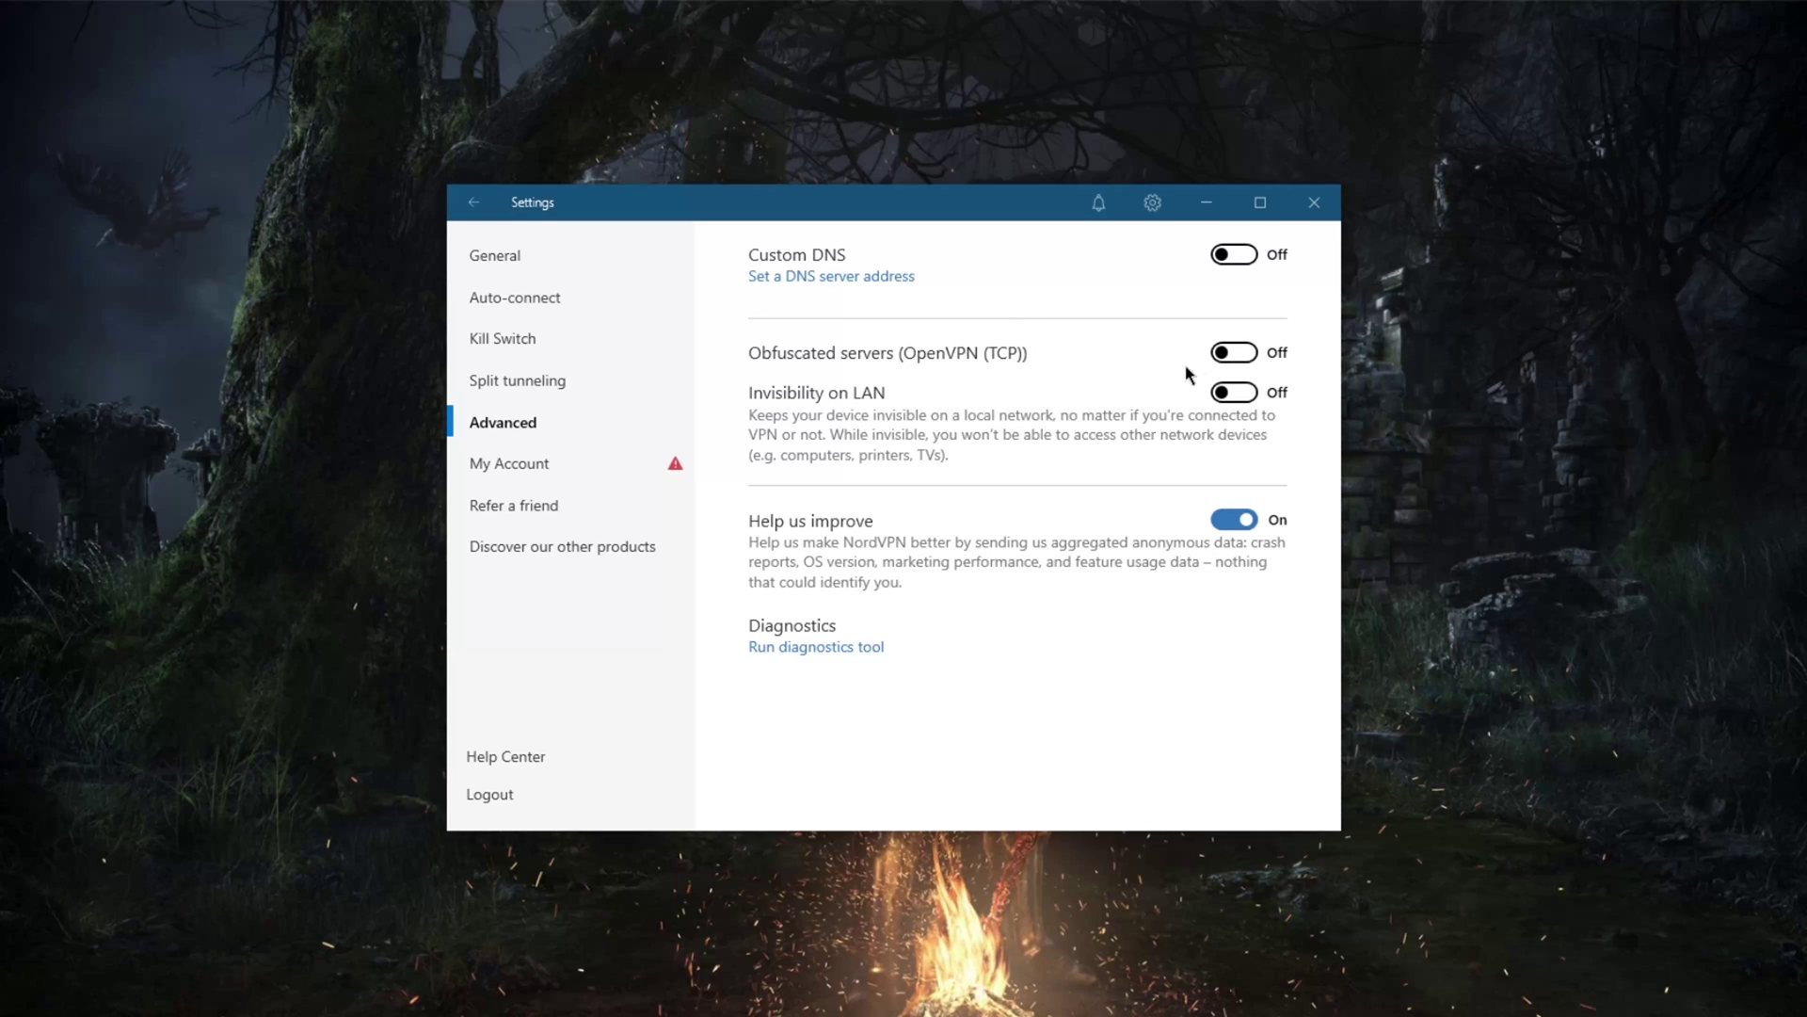
pyautogui.click(1235, 354)
pyautogui.click(473, 202)
pyautogui.moveTo(1068, 558); pyautogui.dragTo(1183, 544)
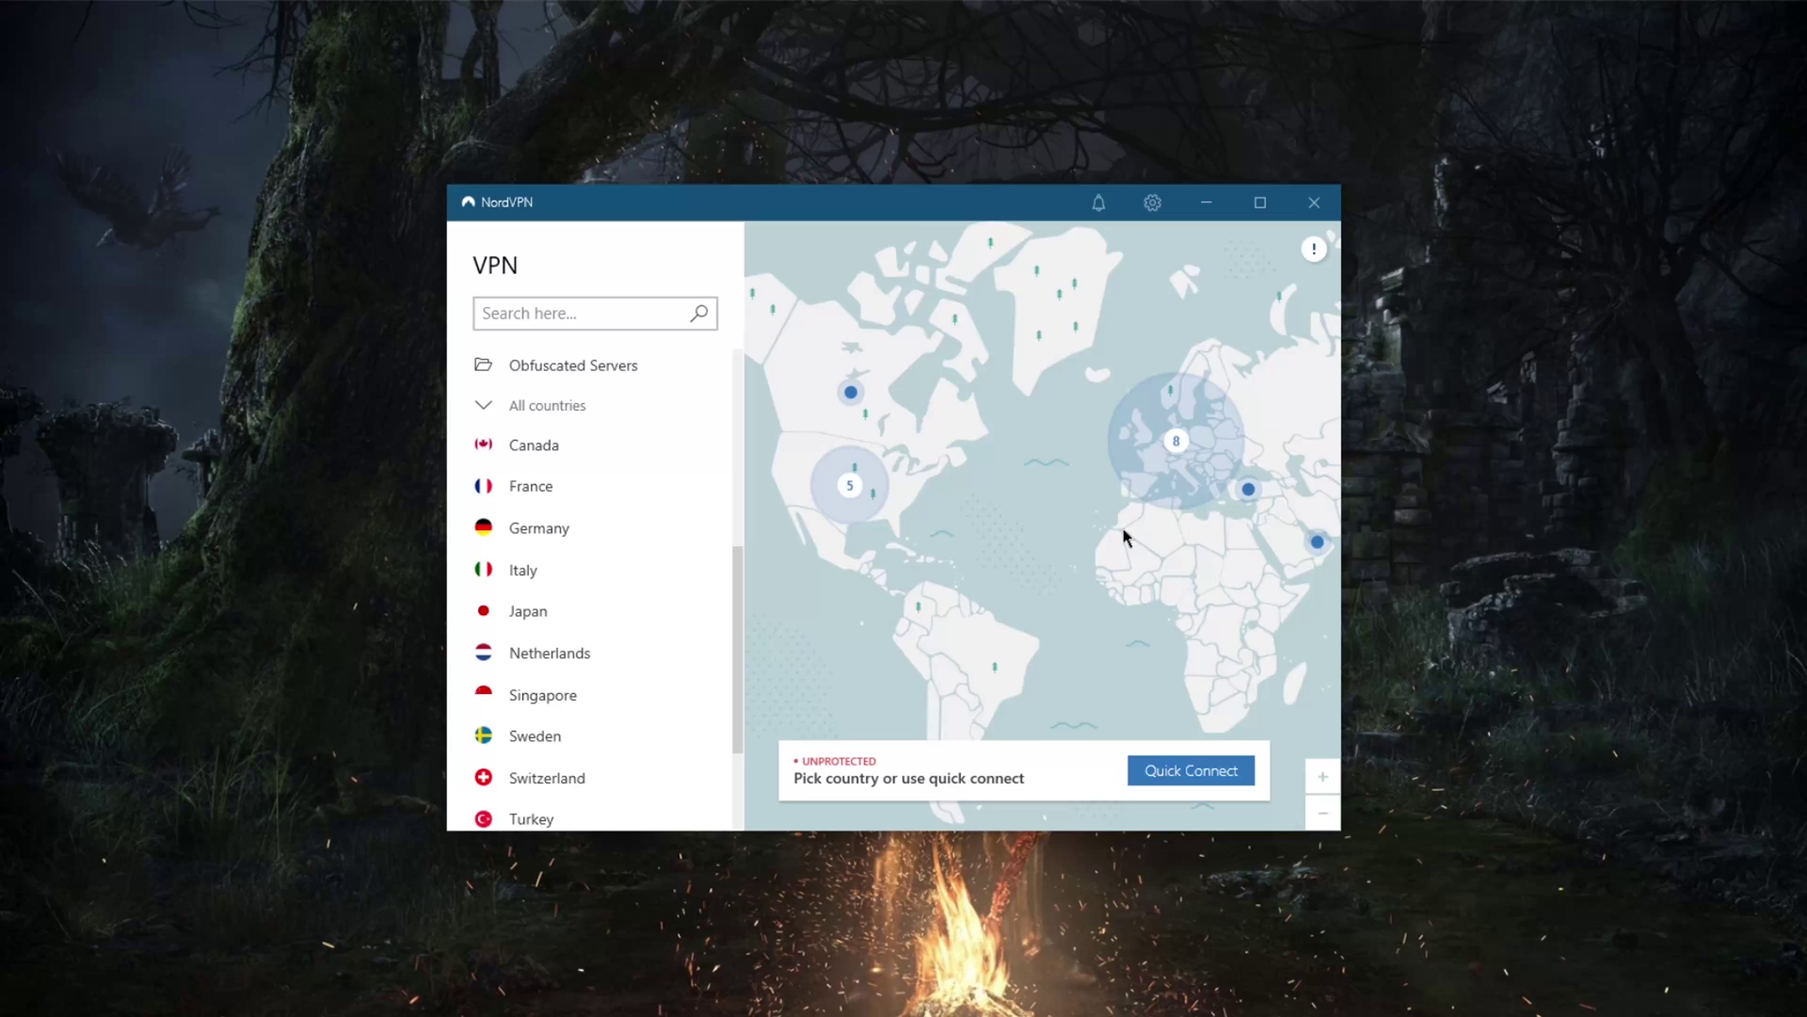
pyautogui.moveTo(1125, 537); pyautogui.dragTo(1029, 540)
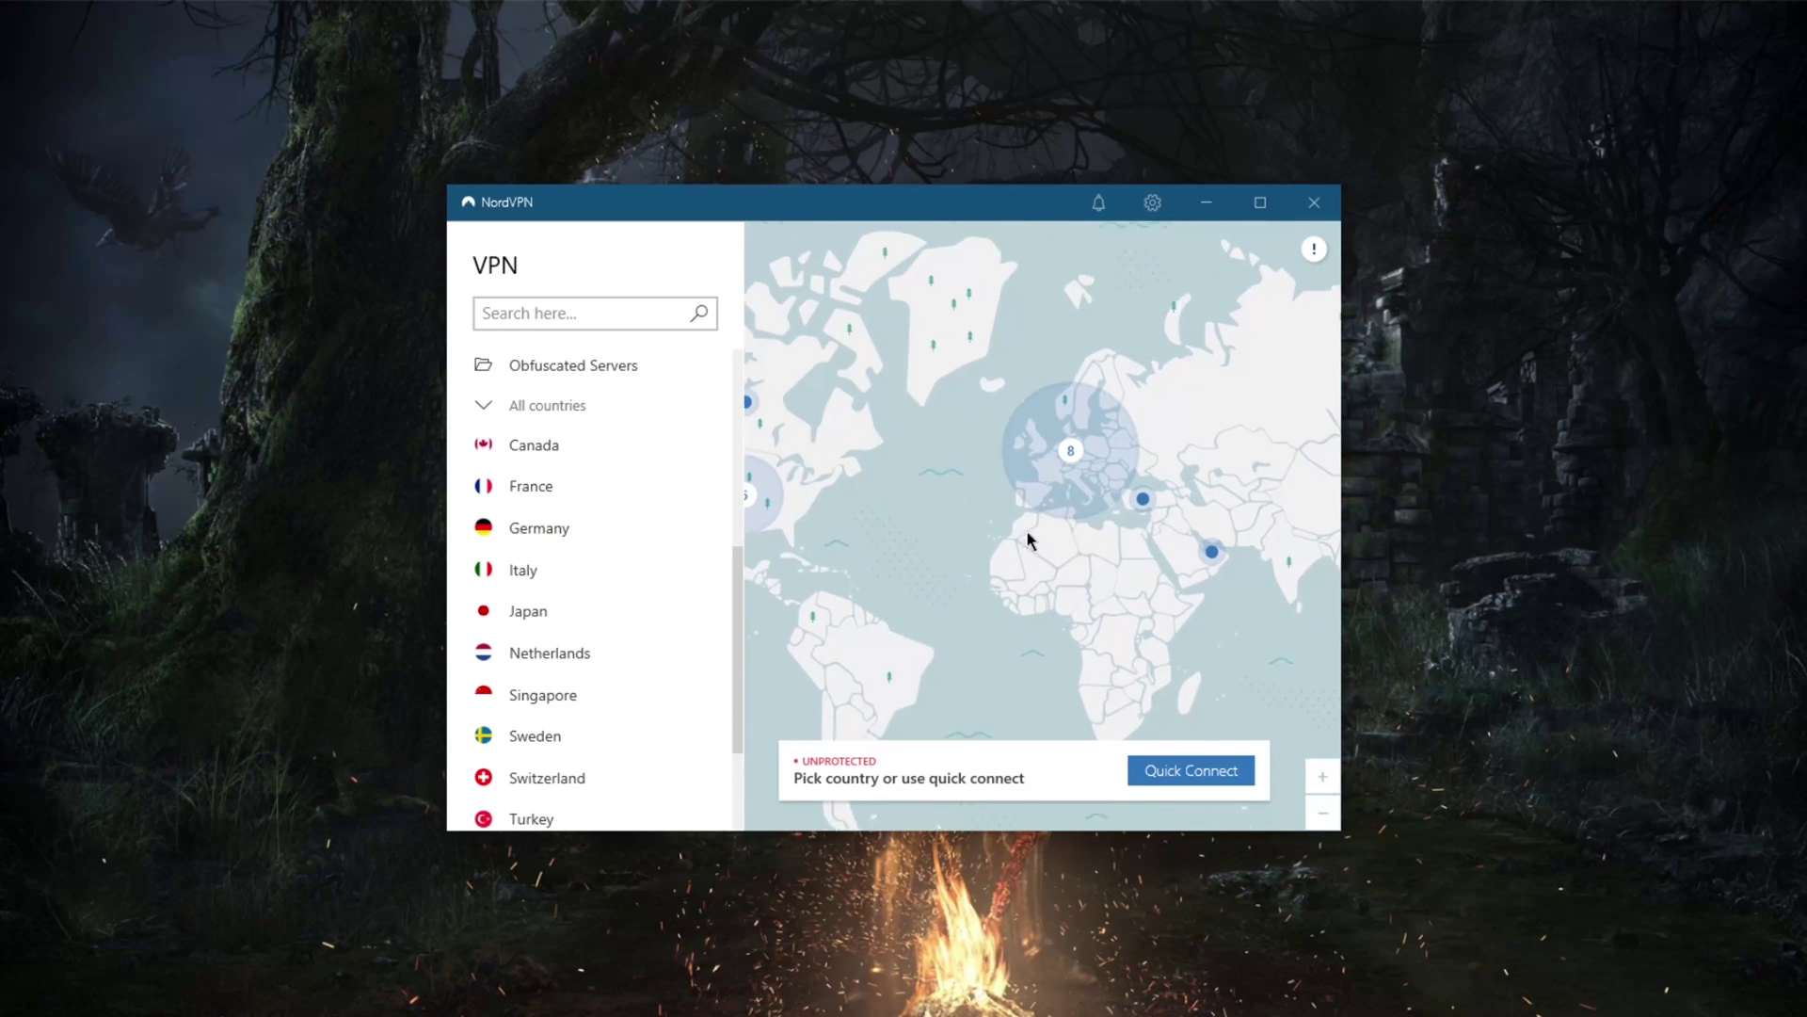
pyautogui.click(1152, 203)
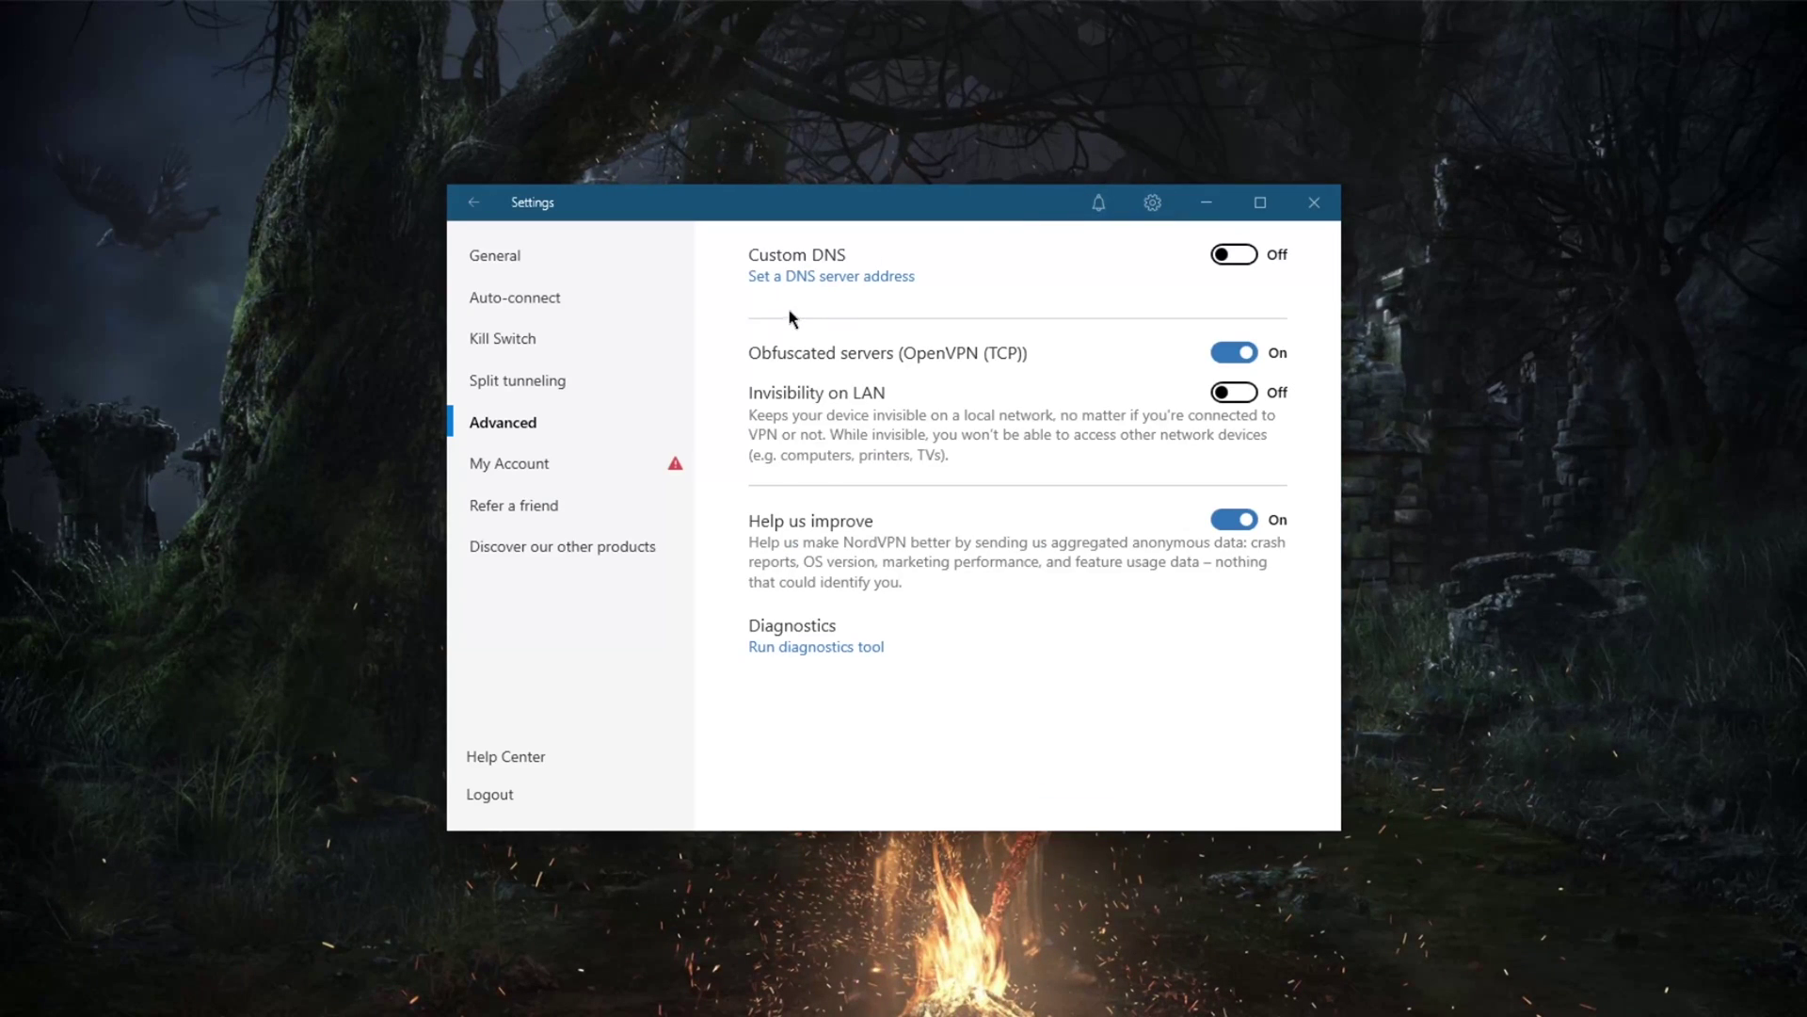
pyautogui.click(1237, 355)
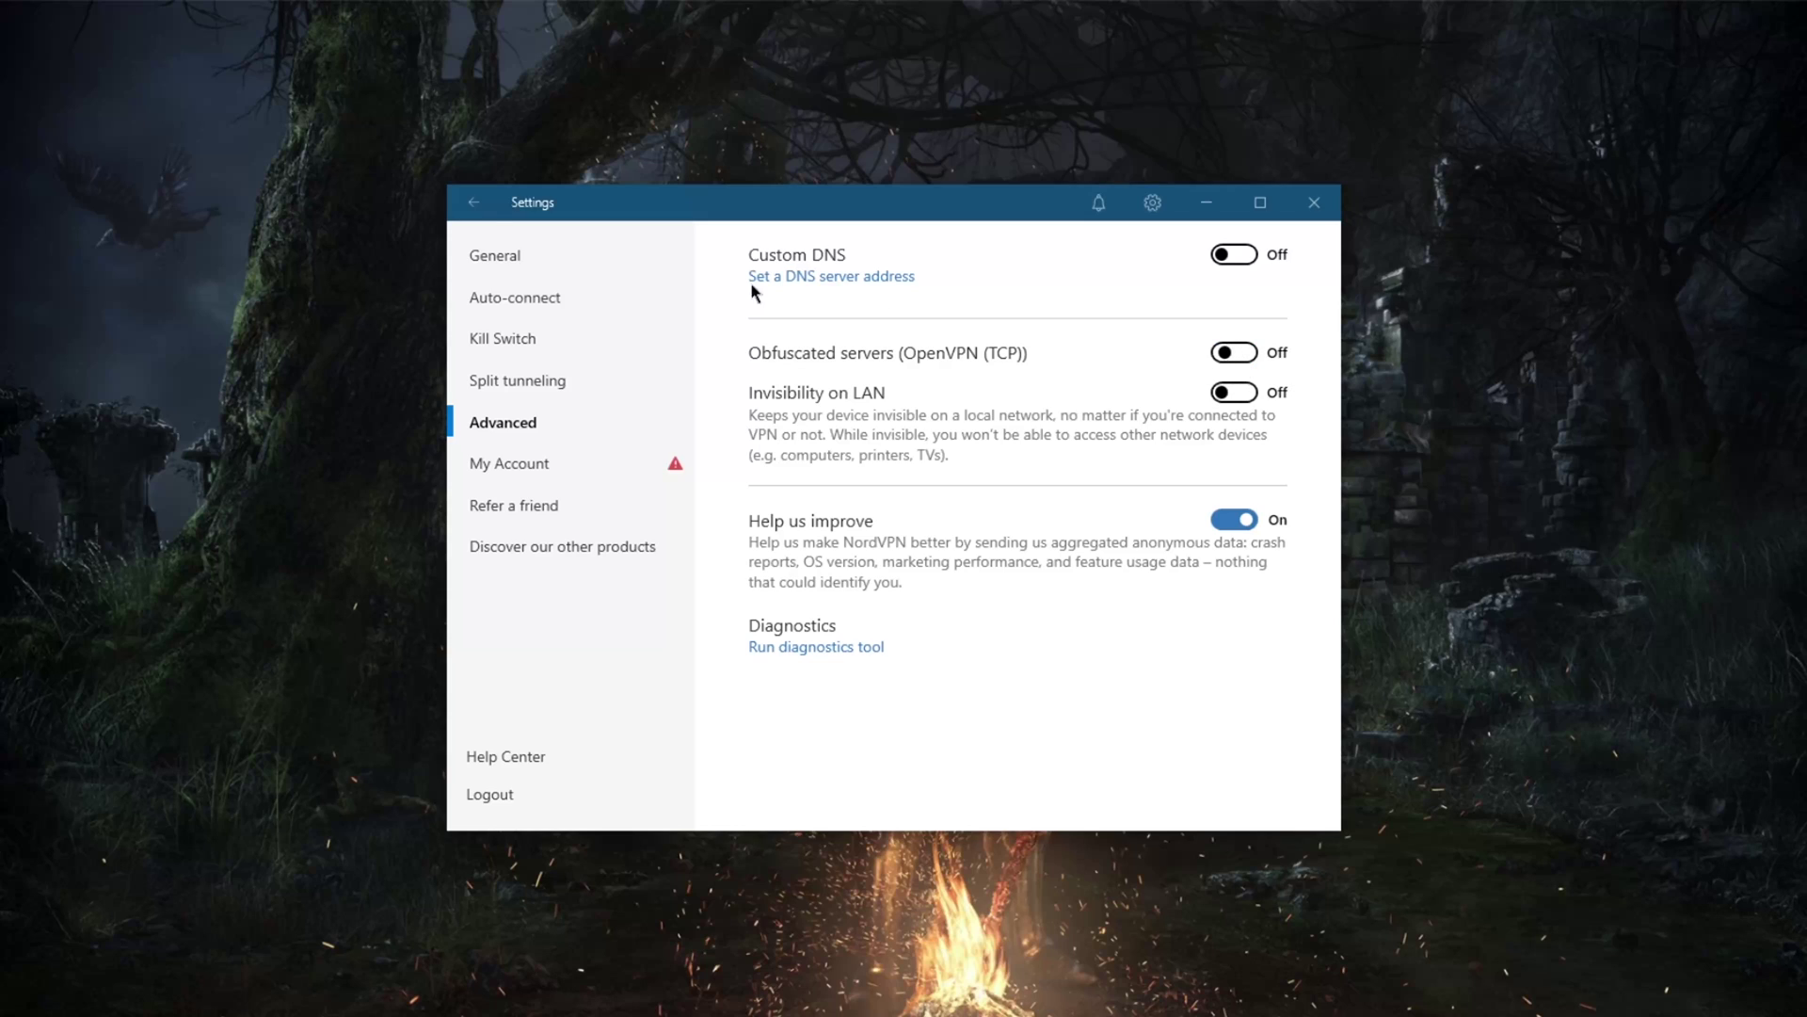
pyautogui.click(482, 205)
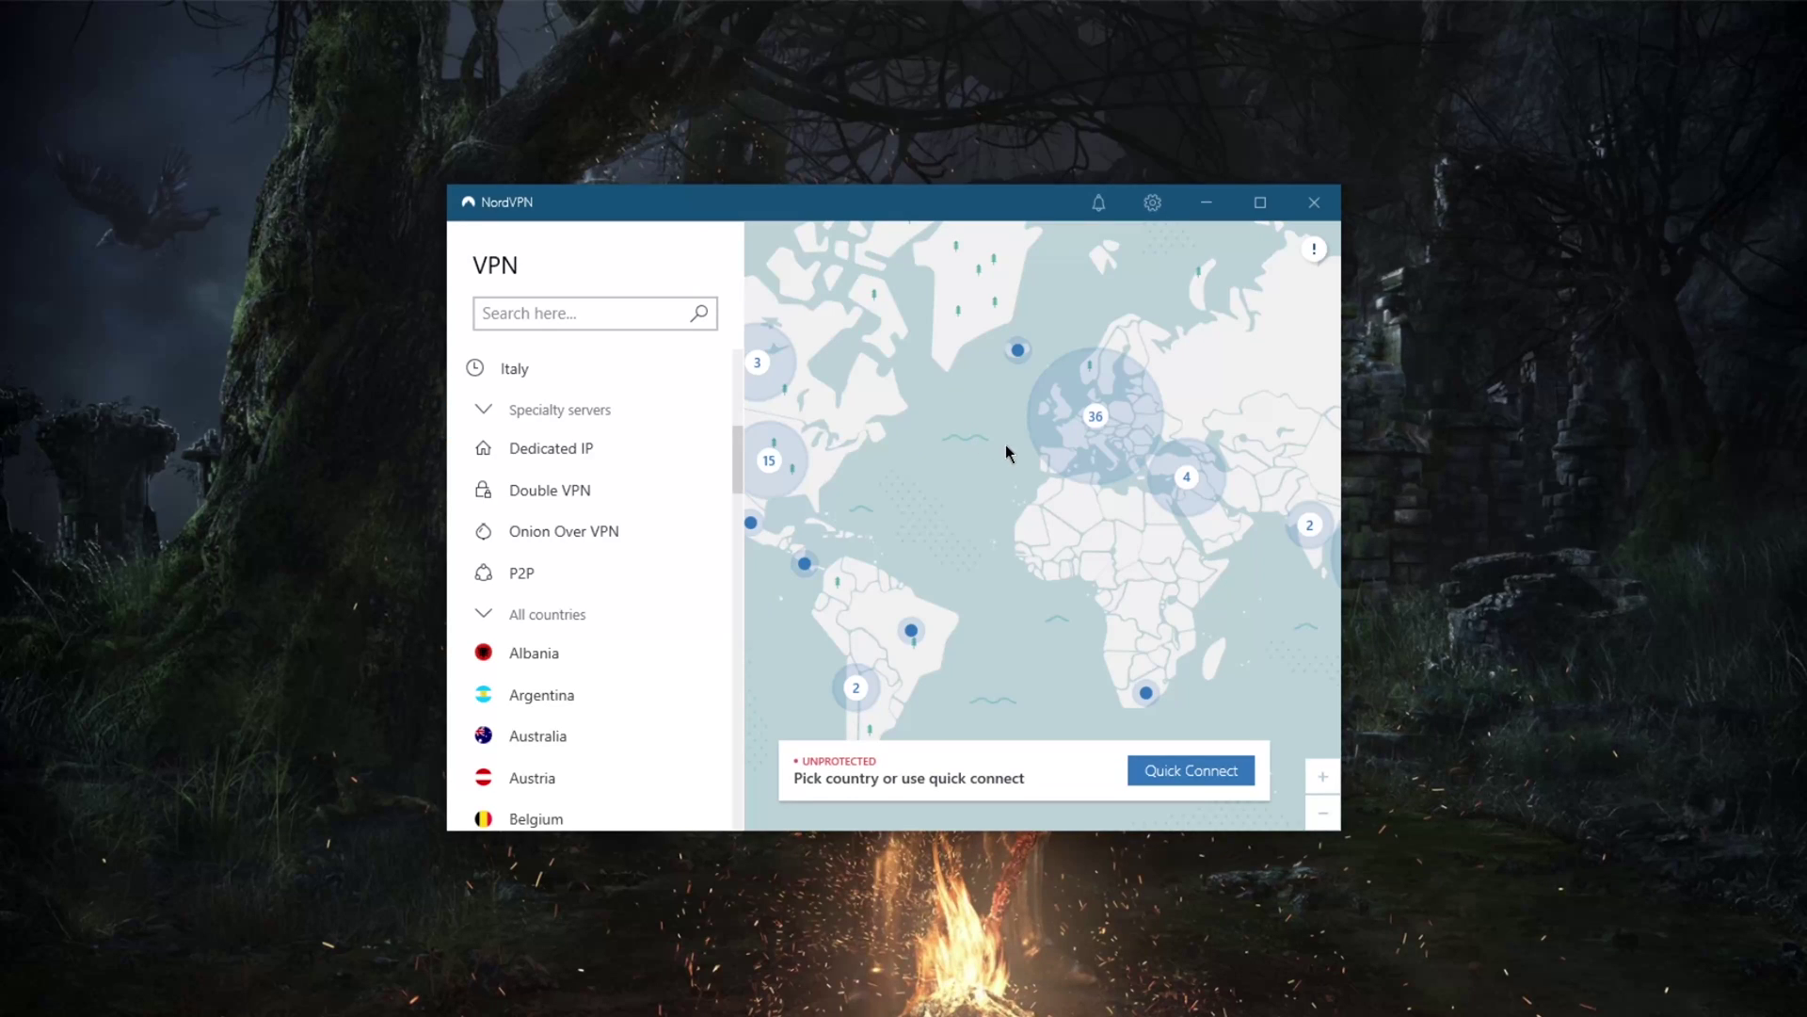
# - Switch the Auto-connect protocol back to NordLynx, then open the Advanced settings page
pyautogui.click(1153, 202)
pyautogui.click(525, 301)
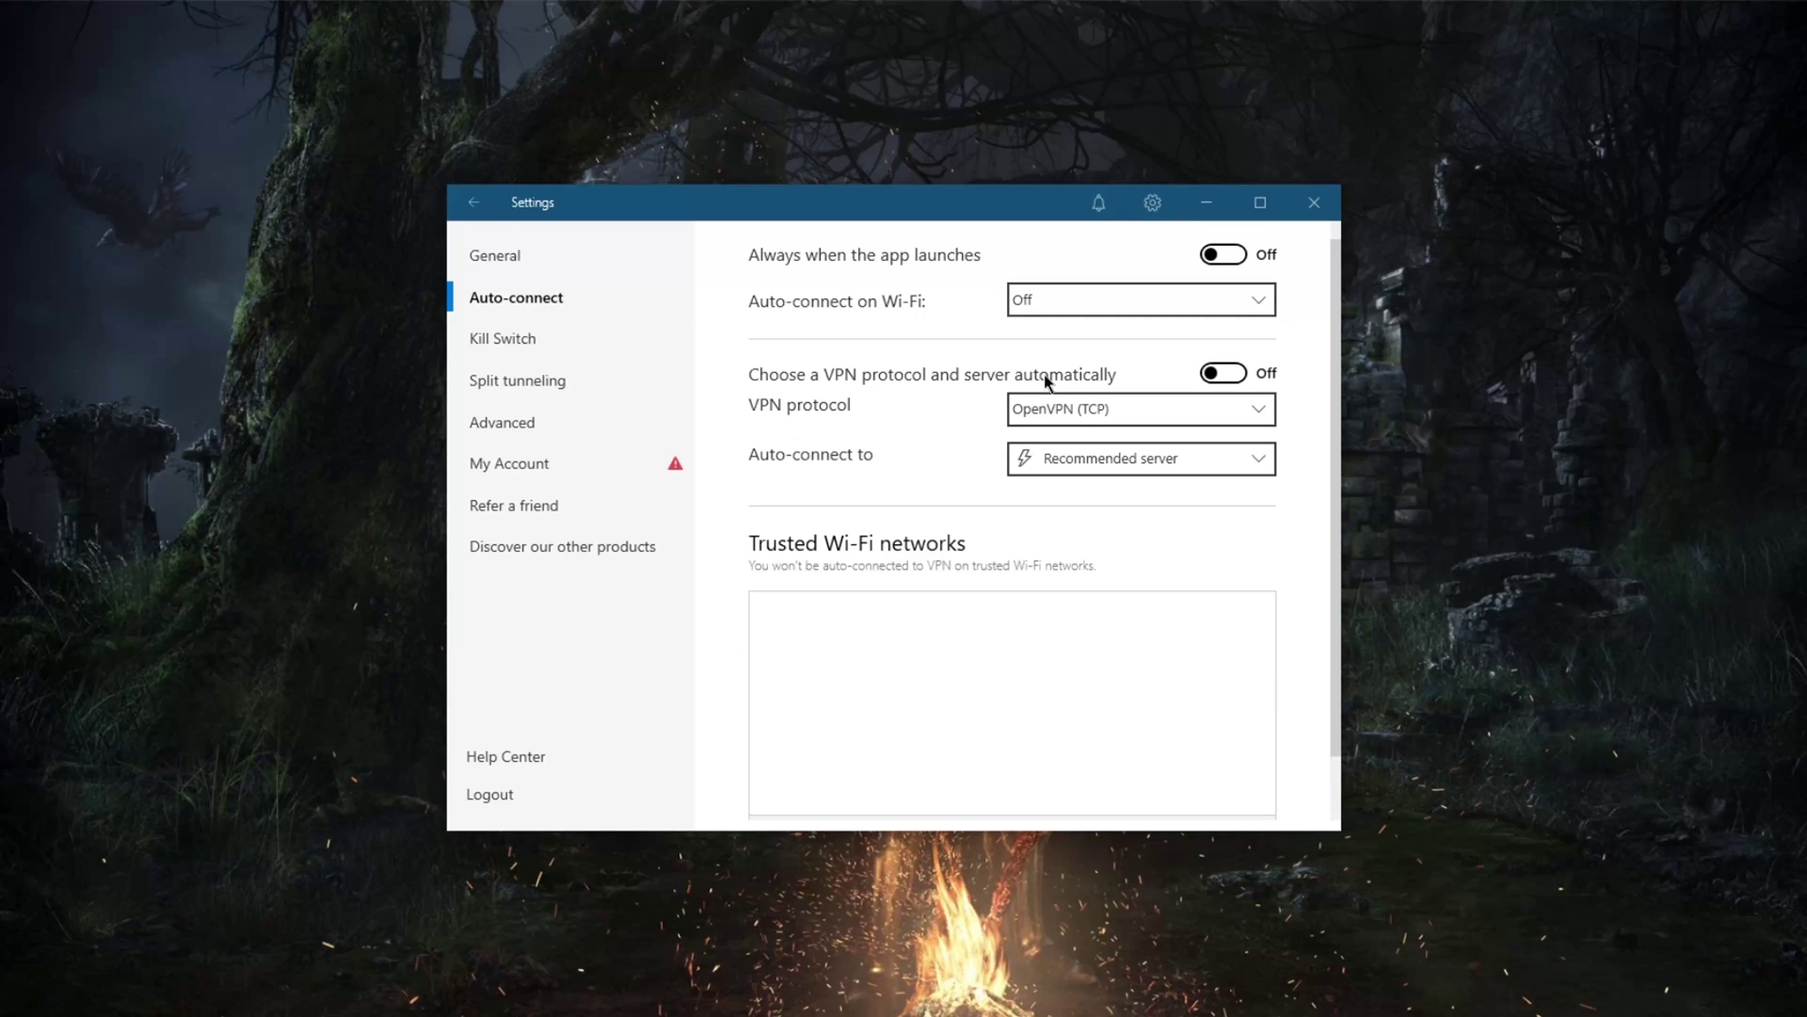
pyautogui.click(1121, 422)
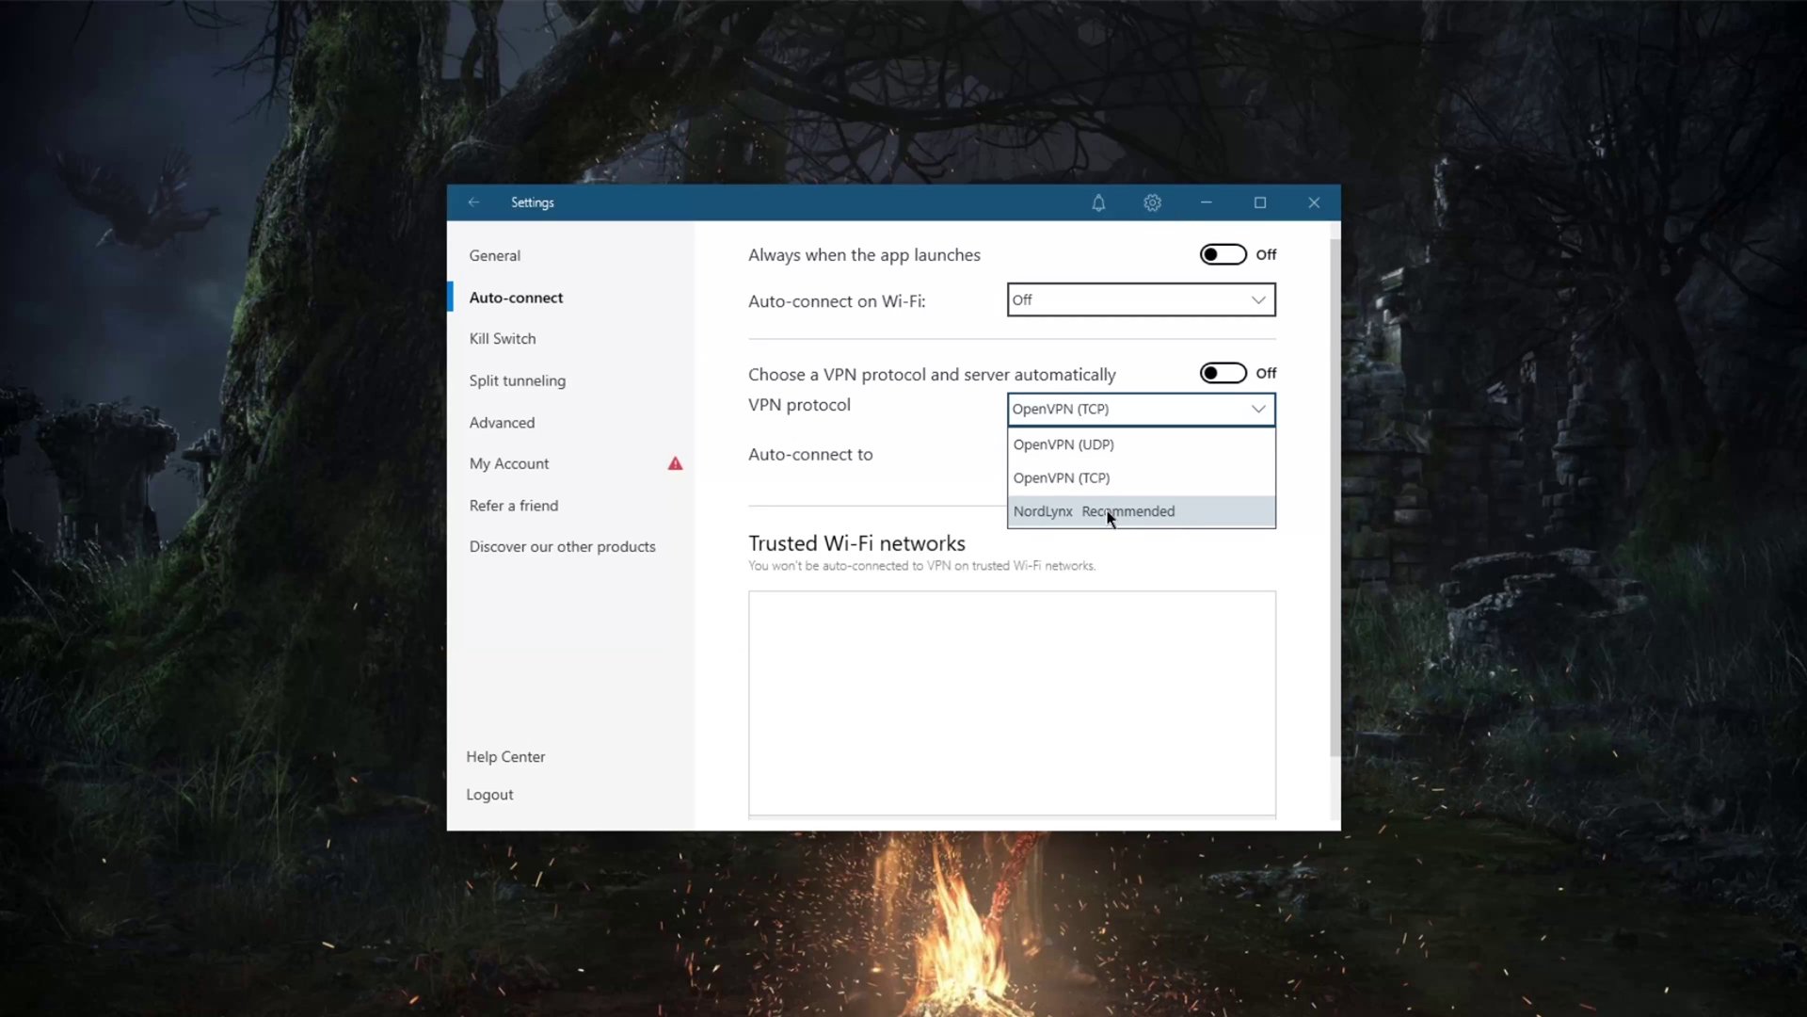
pyautogui.click(1108, 512)
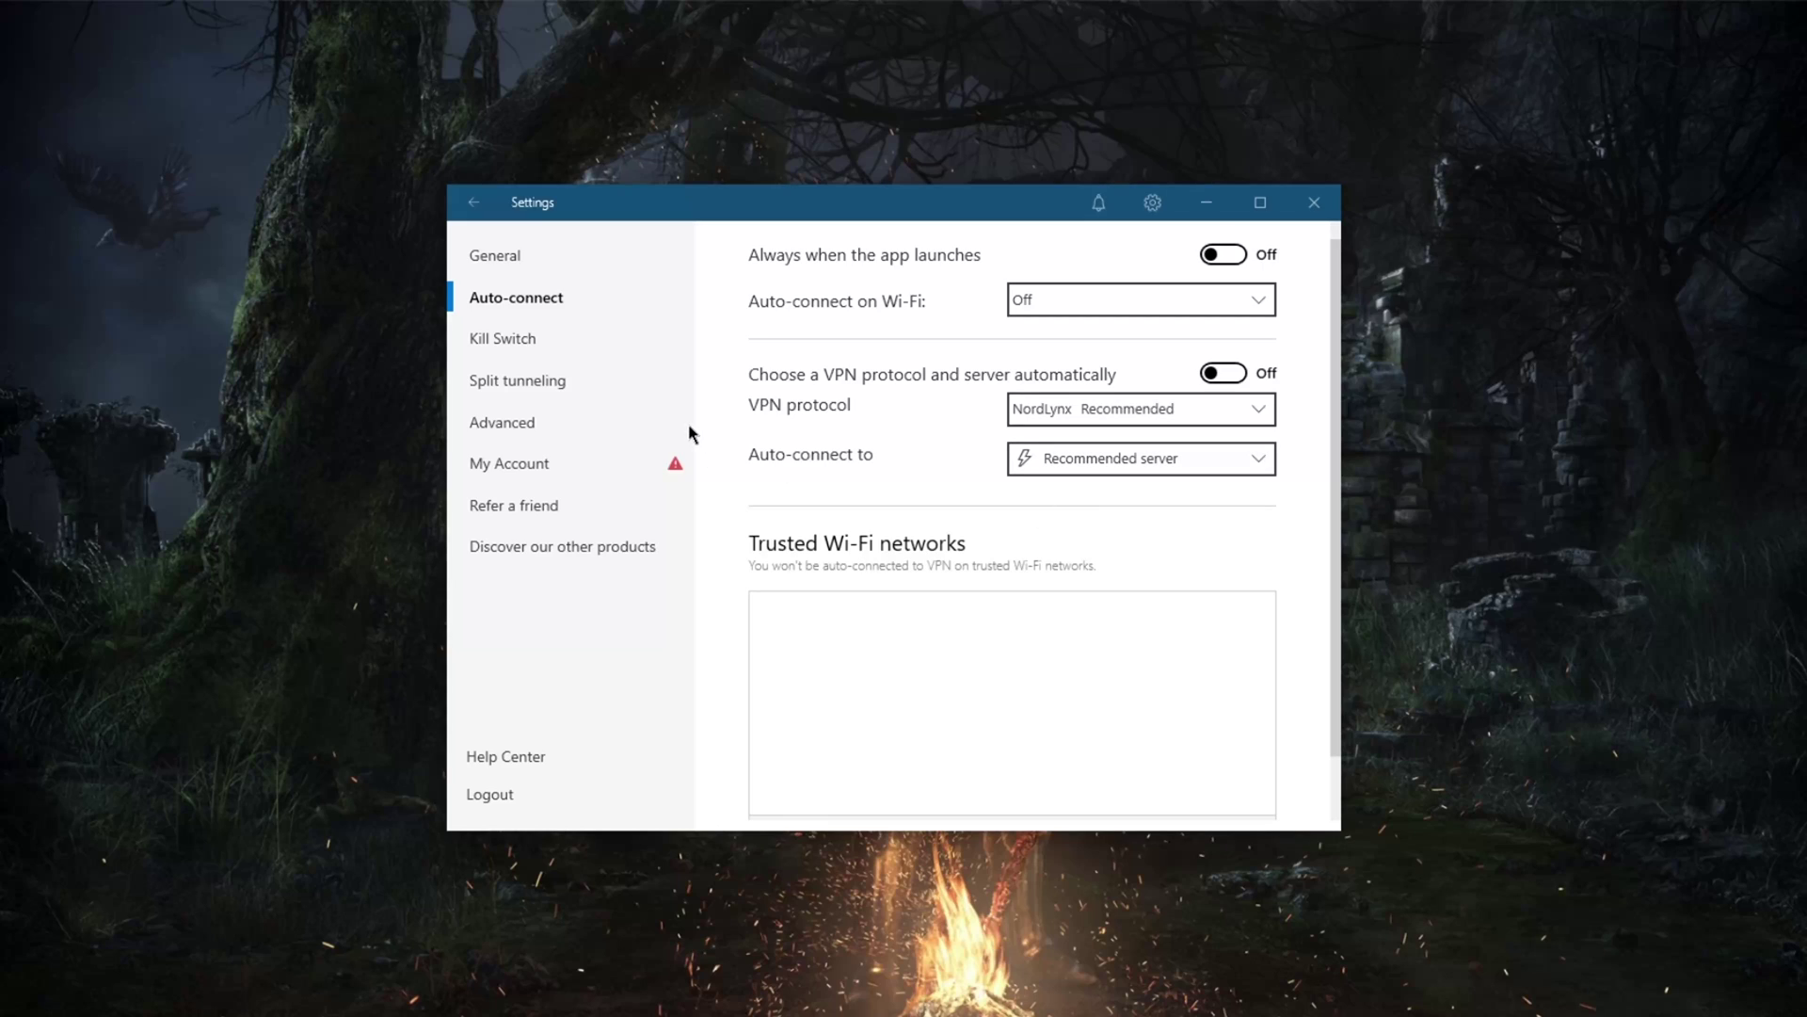
pyautogui.click(541, 419)
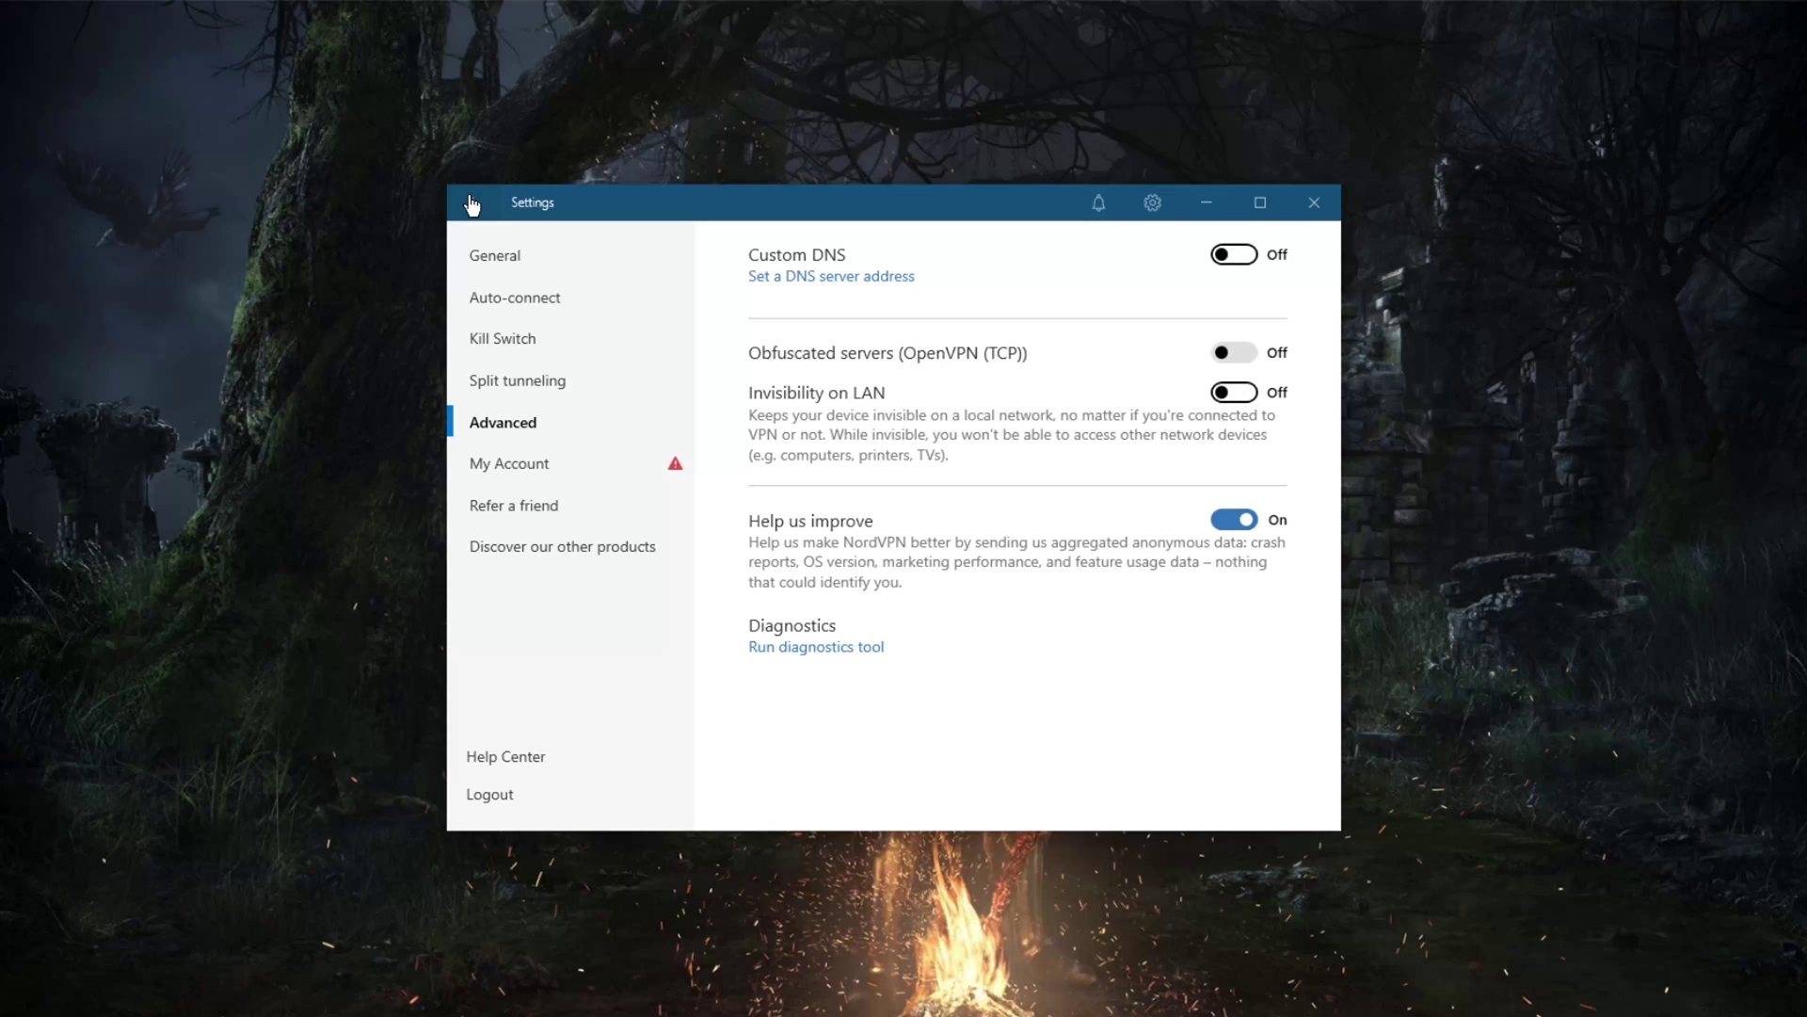
pyautogui.press('Escape')
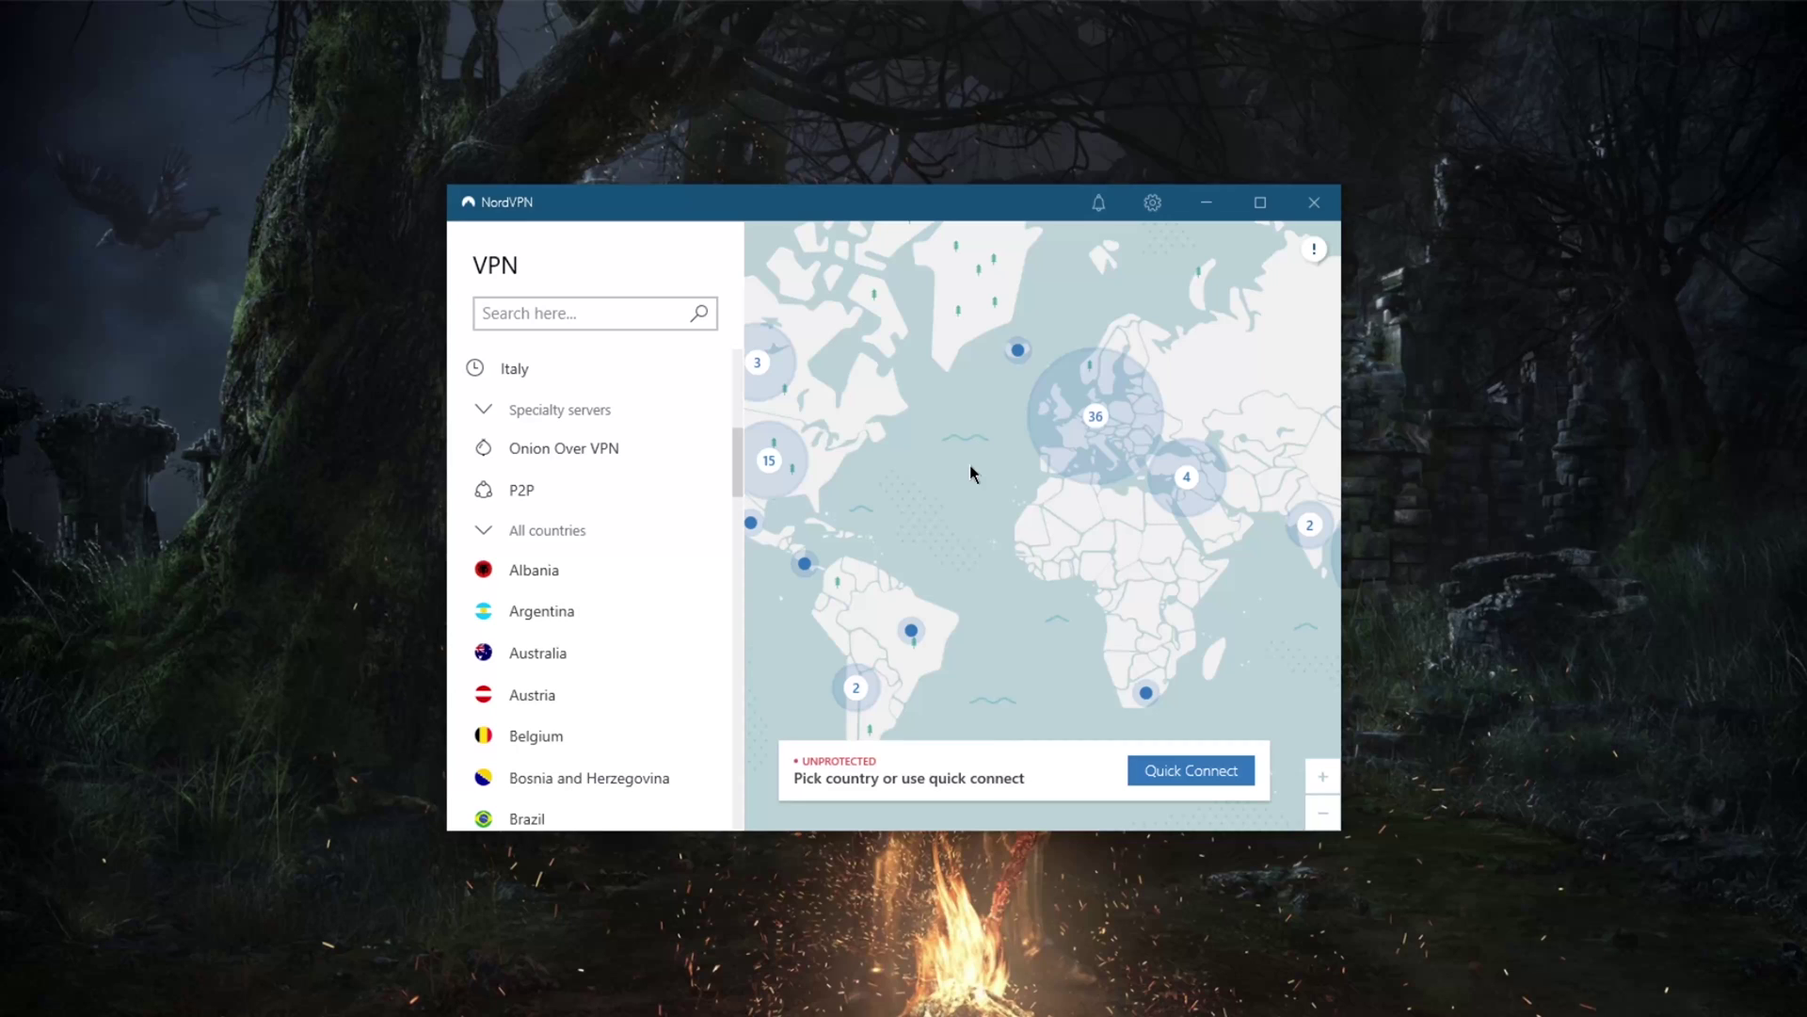
pyautogui.moveTo(959, 536); pyautogui.dragTo(1009, 508)
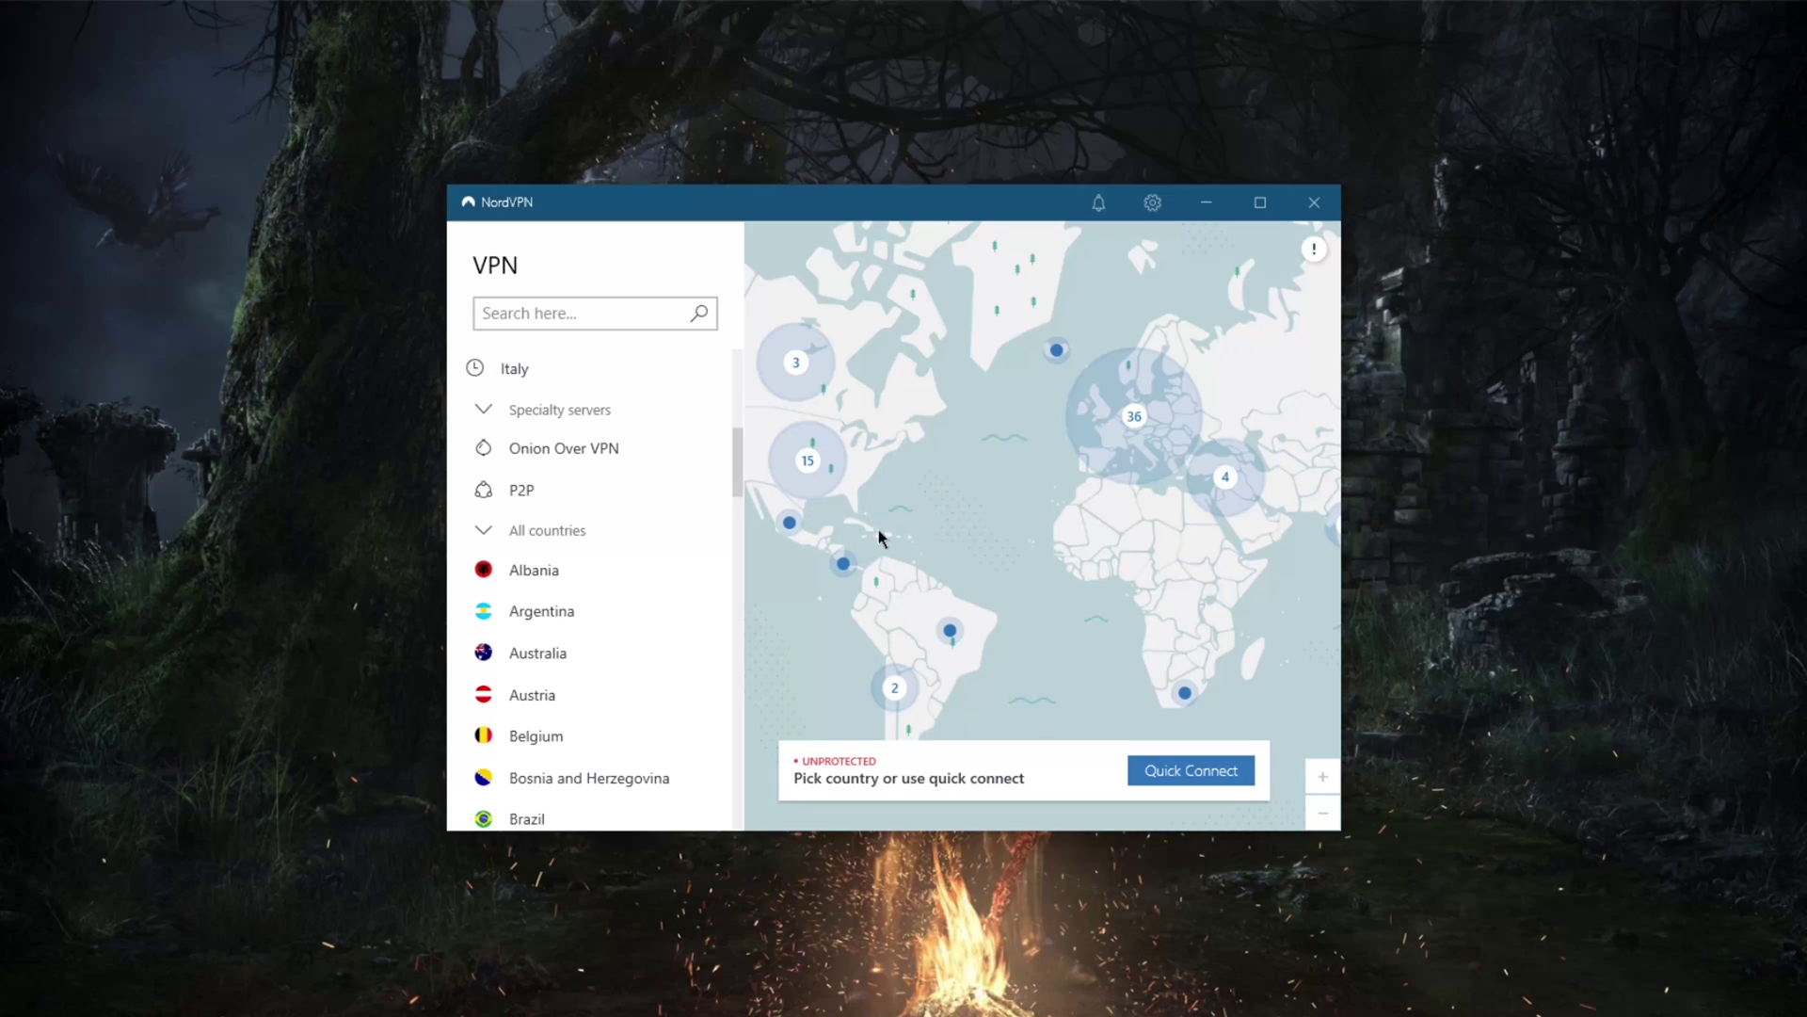
pyautogui.moveTo(969, 416); pyautogui.dragTo(1029, 470)
pyautogui.moveTo(878, 401); pyautogui.dragTo(1013, 492)
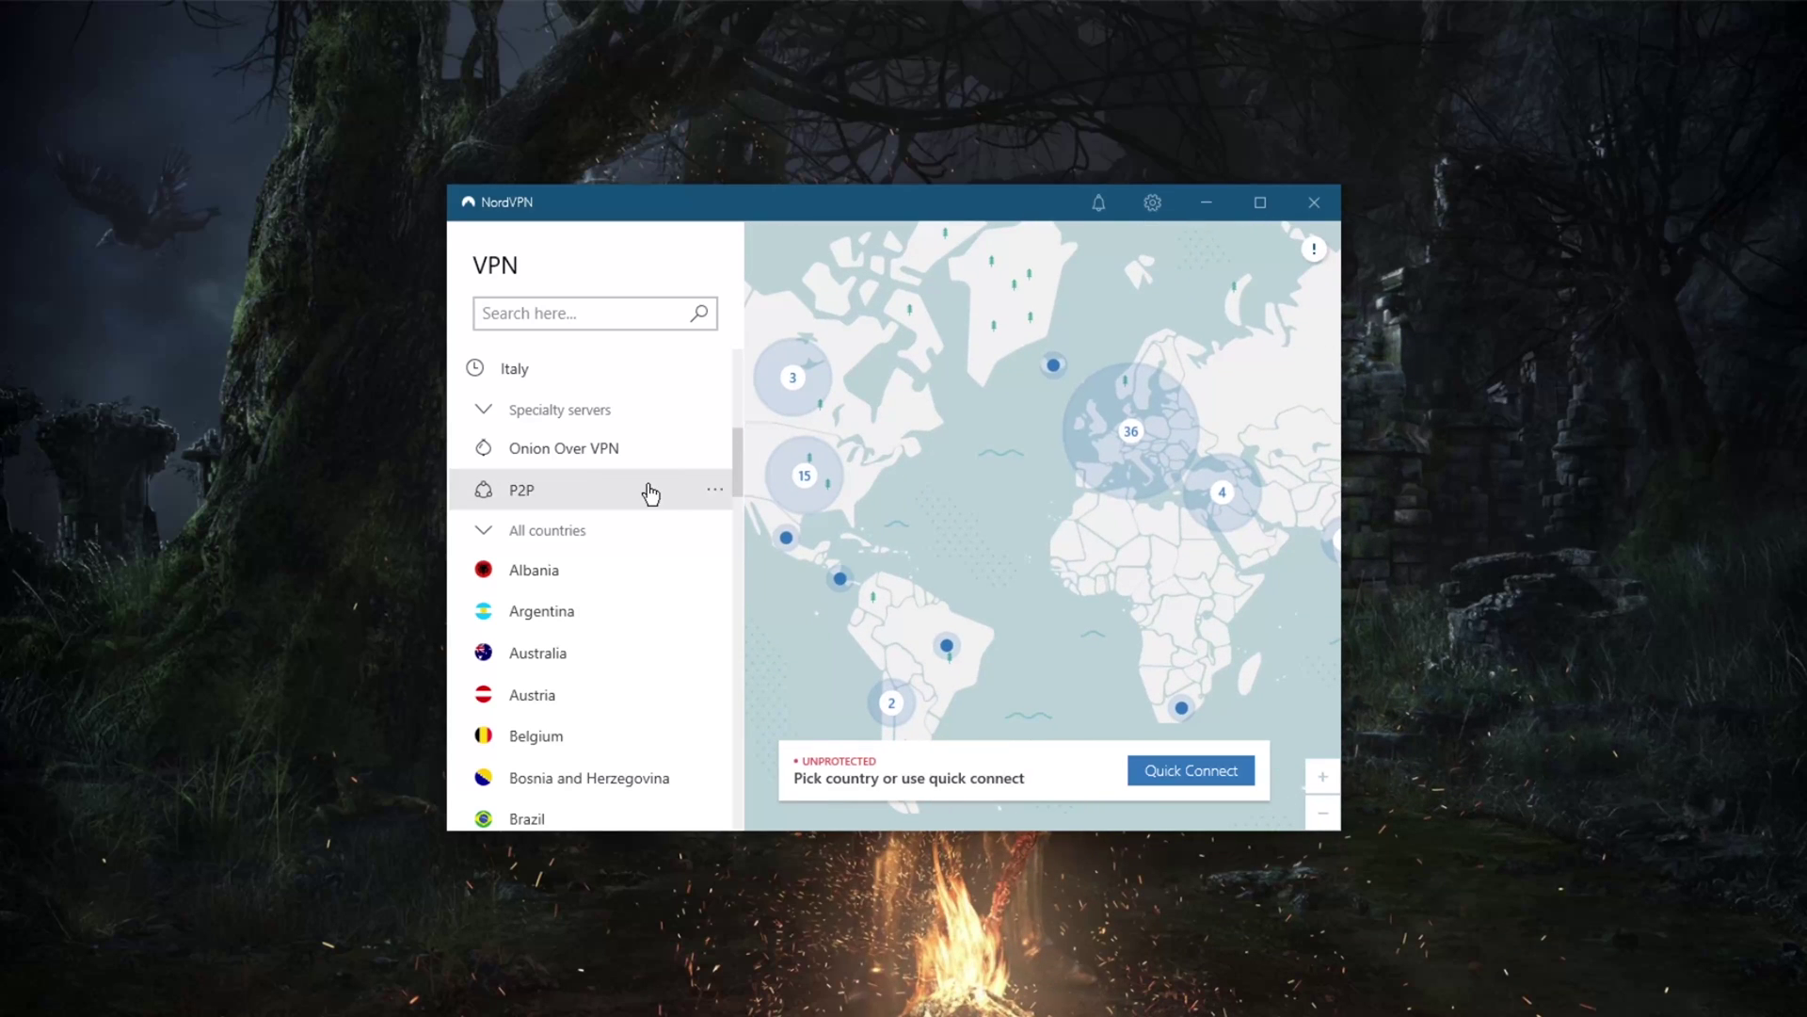
# - Choose OpenVPN (UDP) in Auto-connect, then close settings back to the specialty server map
pyautogui.click(1152, 202)
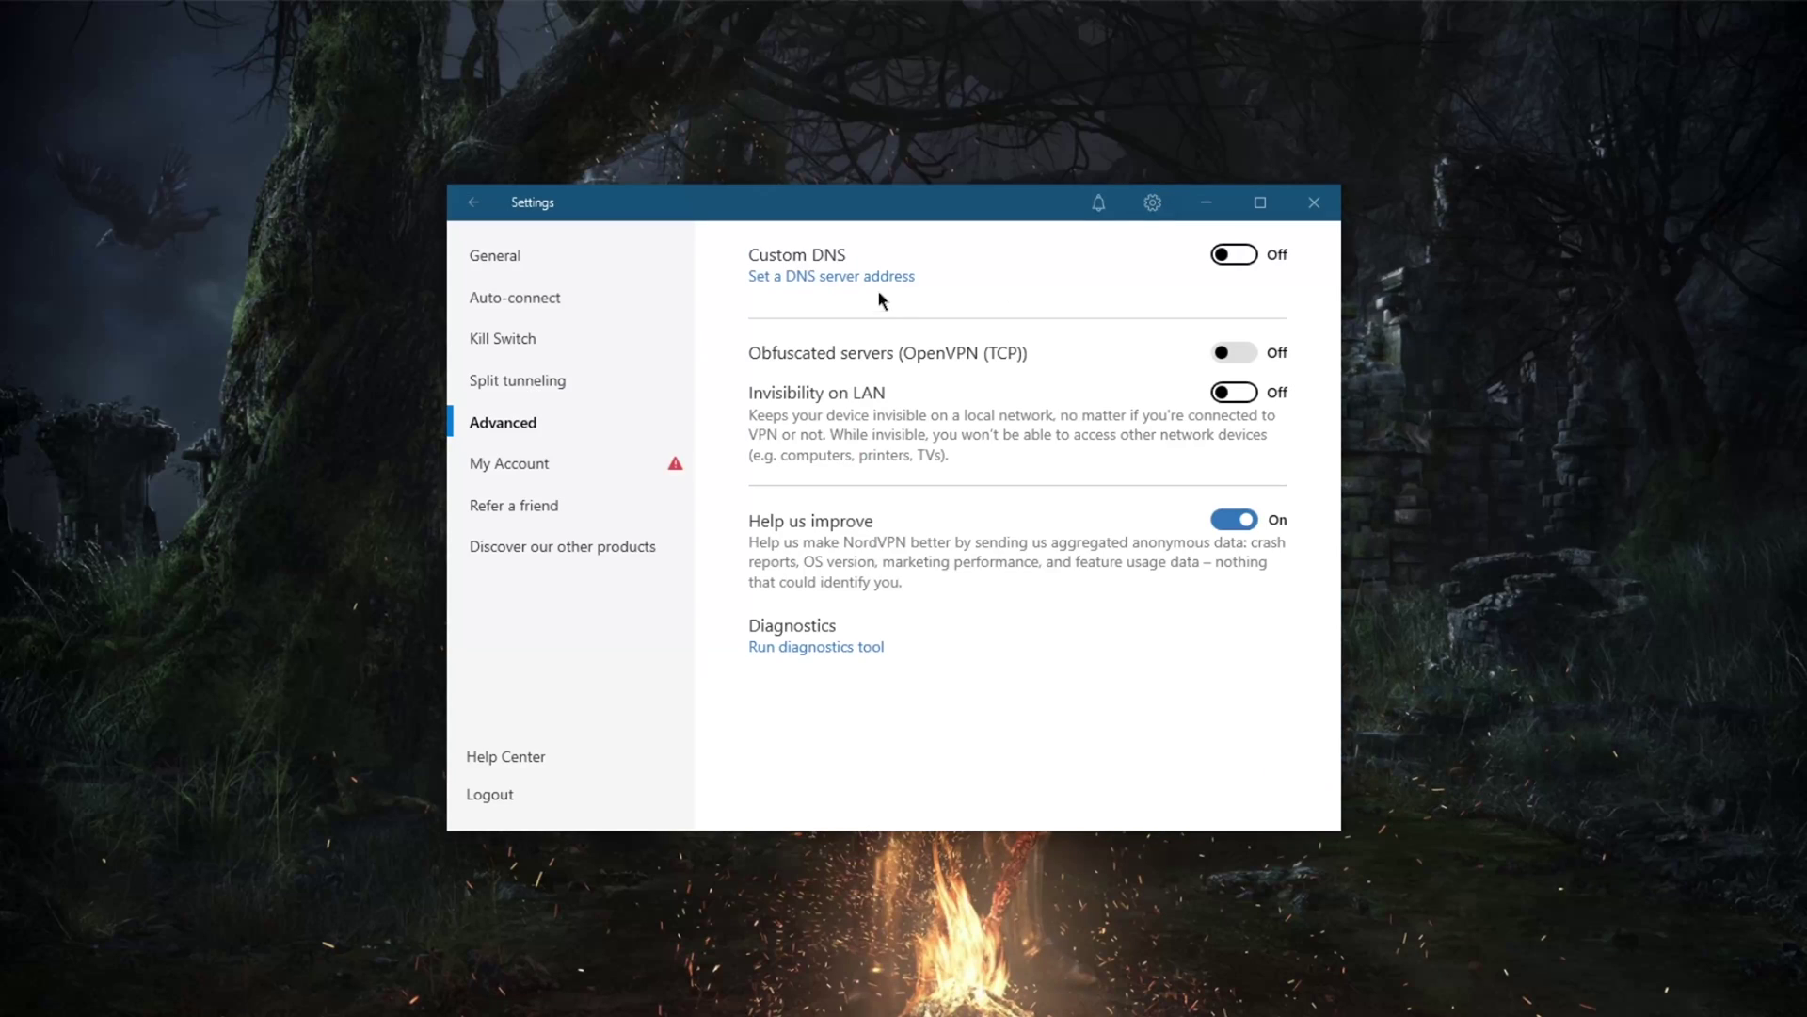
pyautogui.click(516, 299)
pyautogui.click(1099, 409)
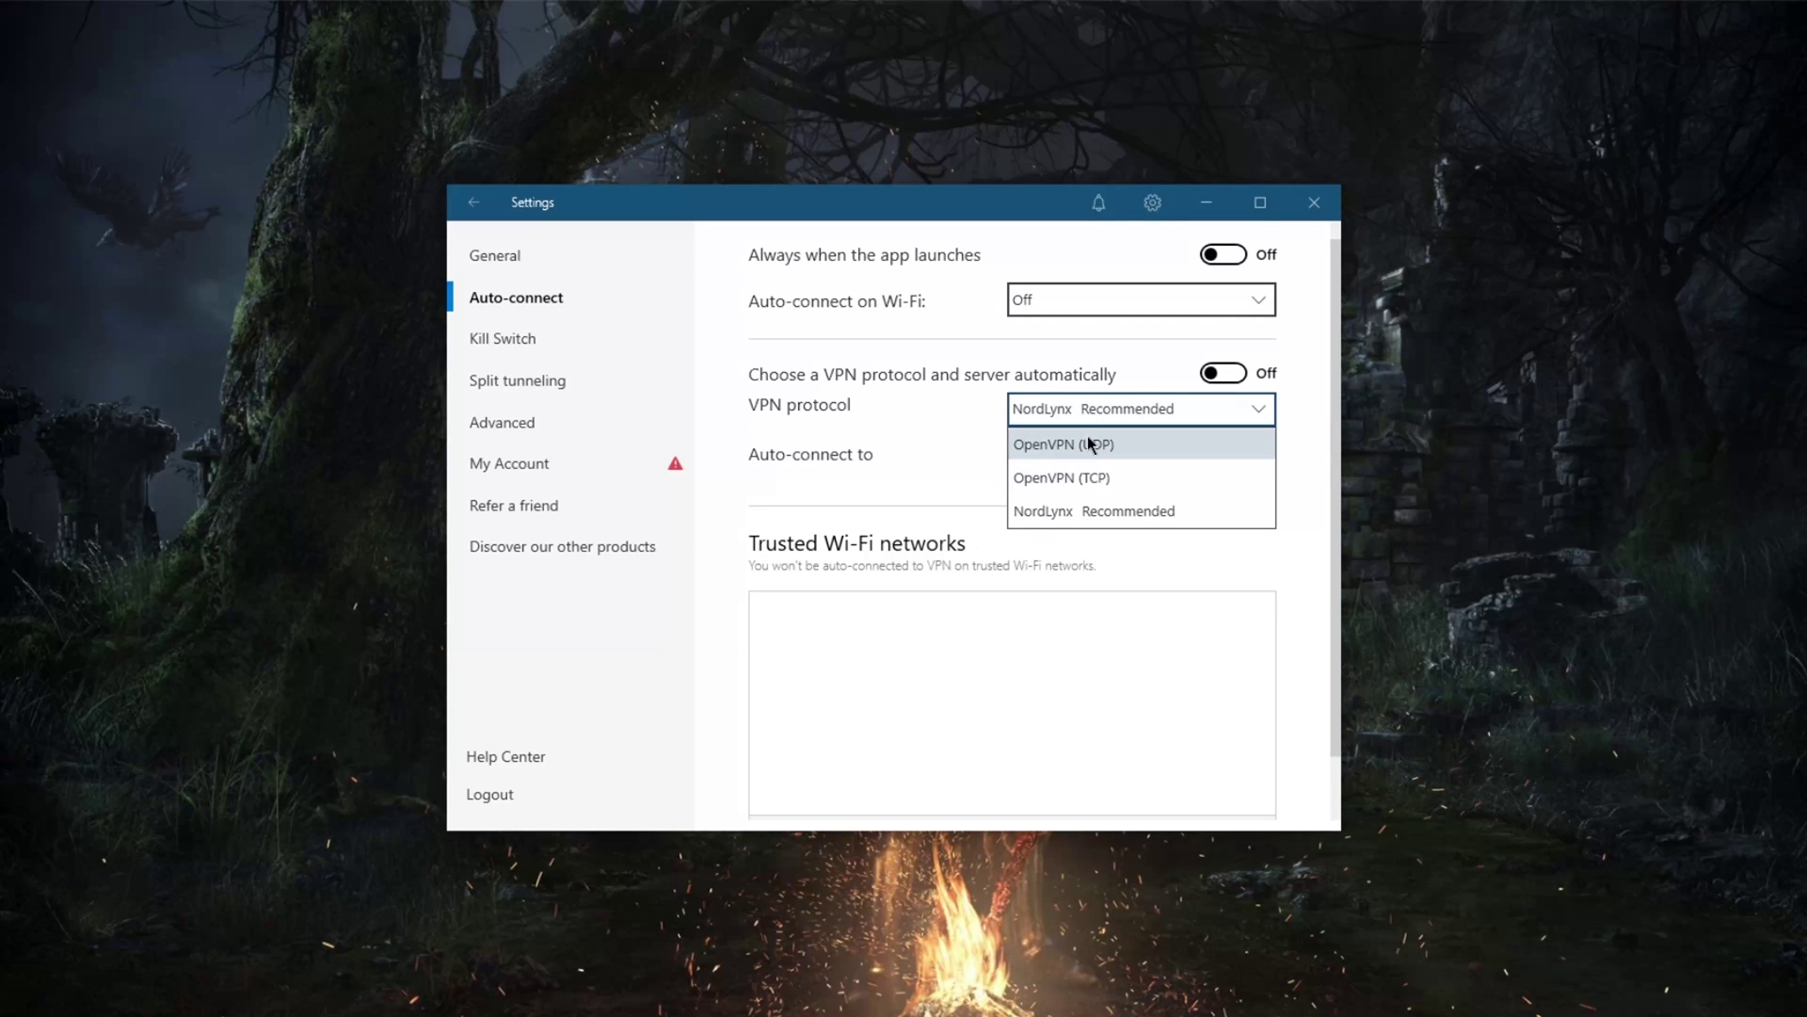
pyautogui.click(1089, 441)
pyautogui.press('Escape')
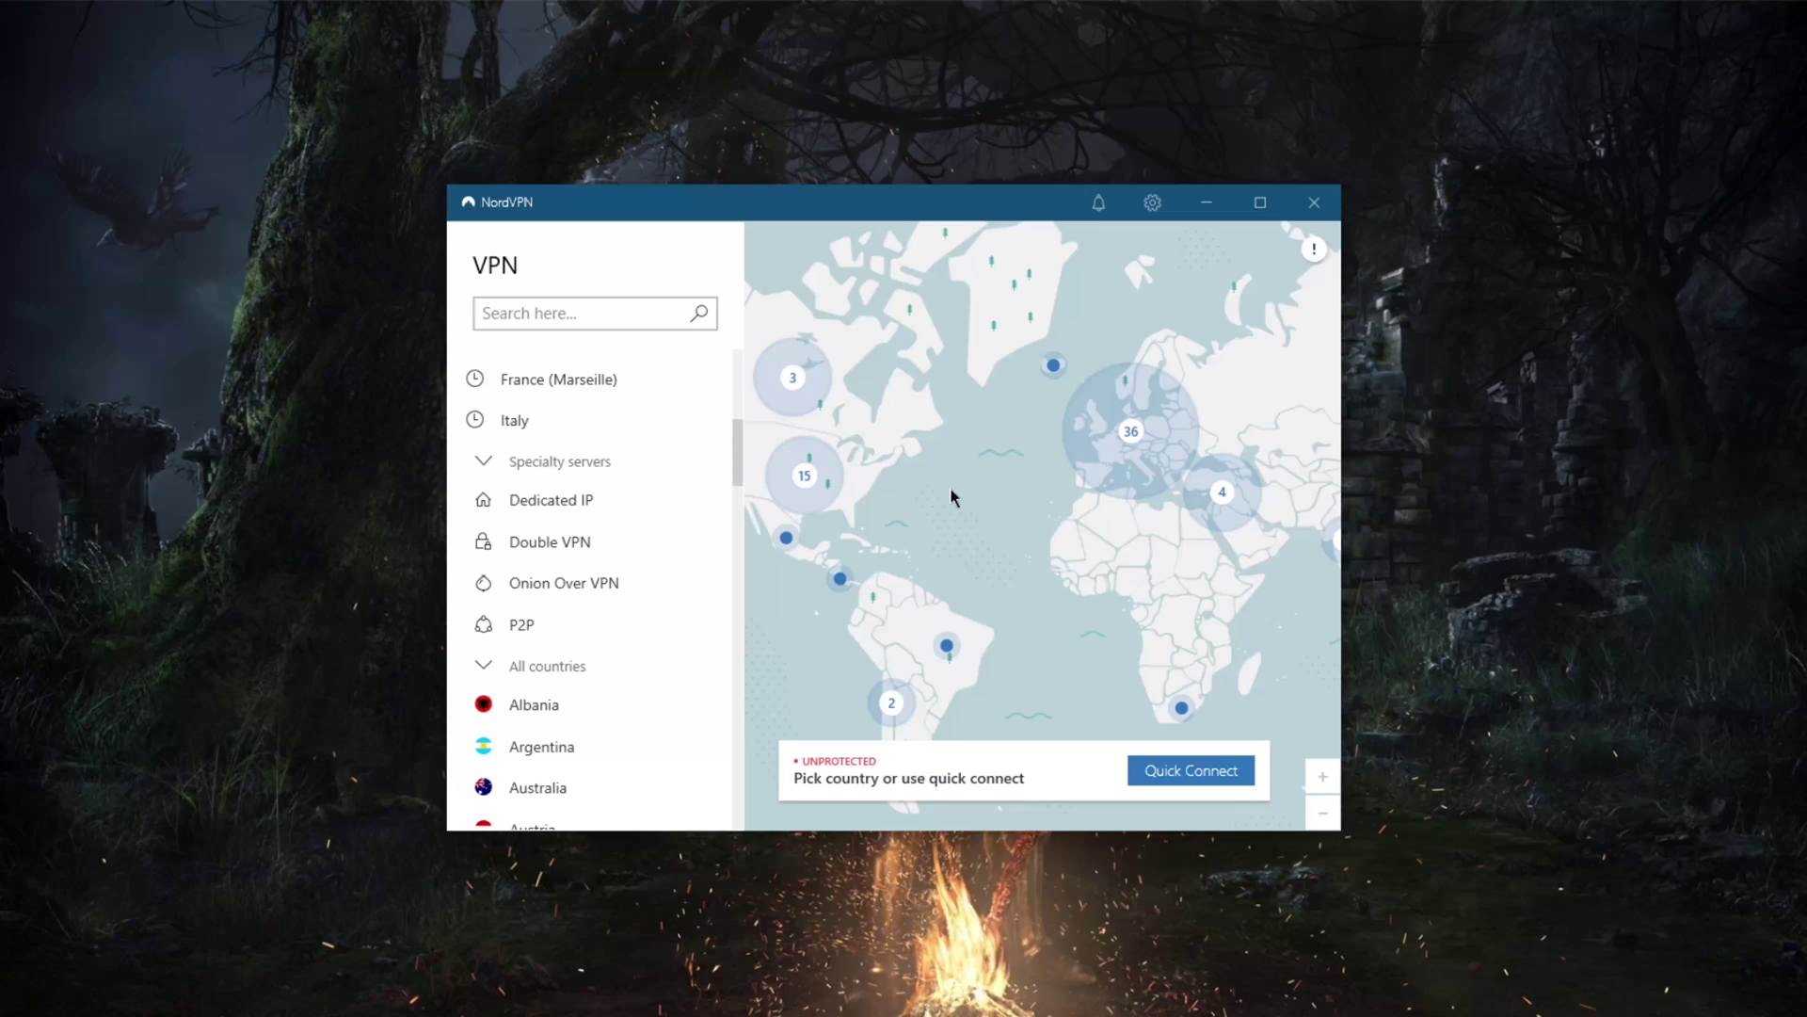
pyautogui.moveTo(951, 487); pyautogui.dragTo(962, 461)
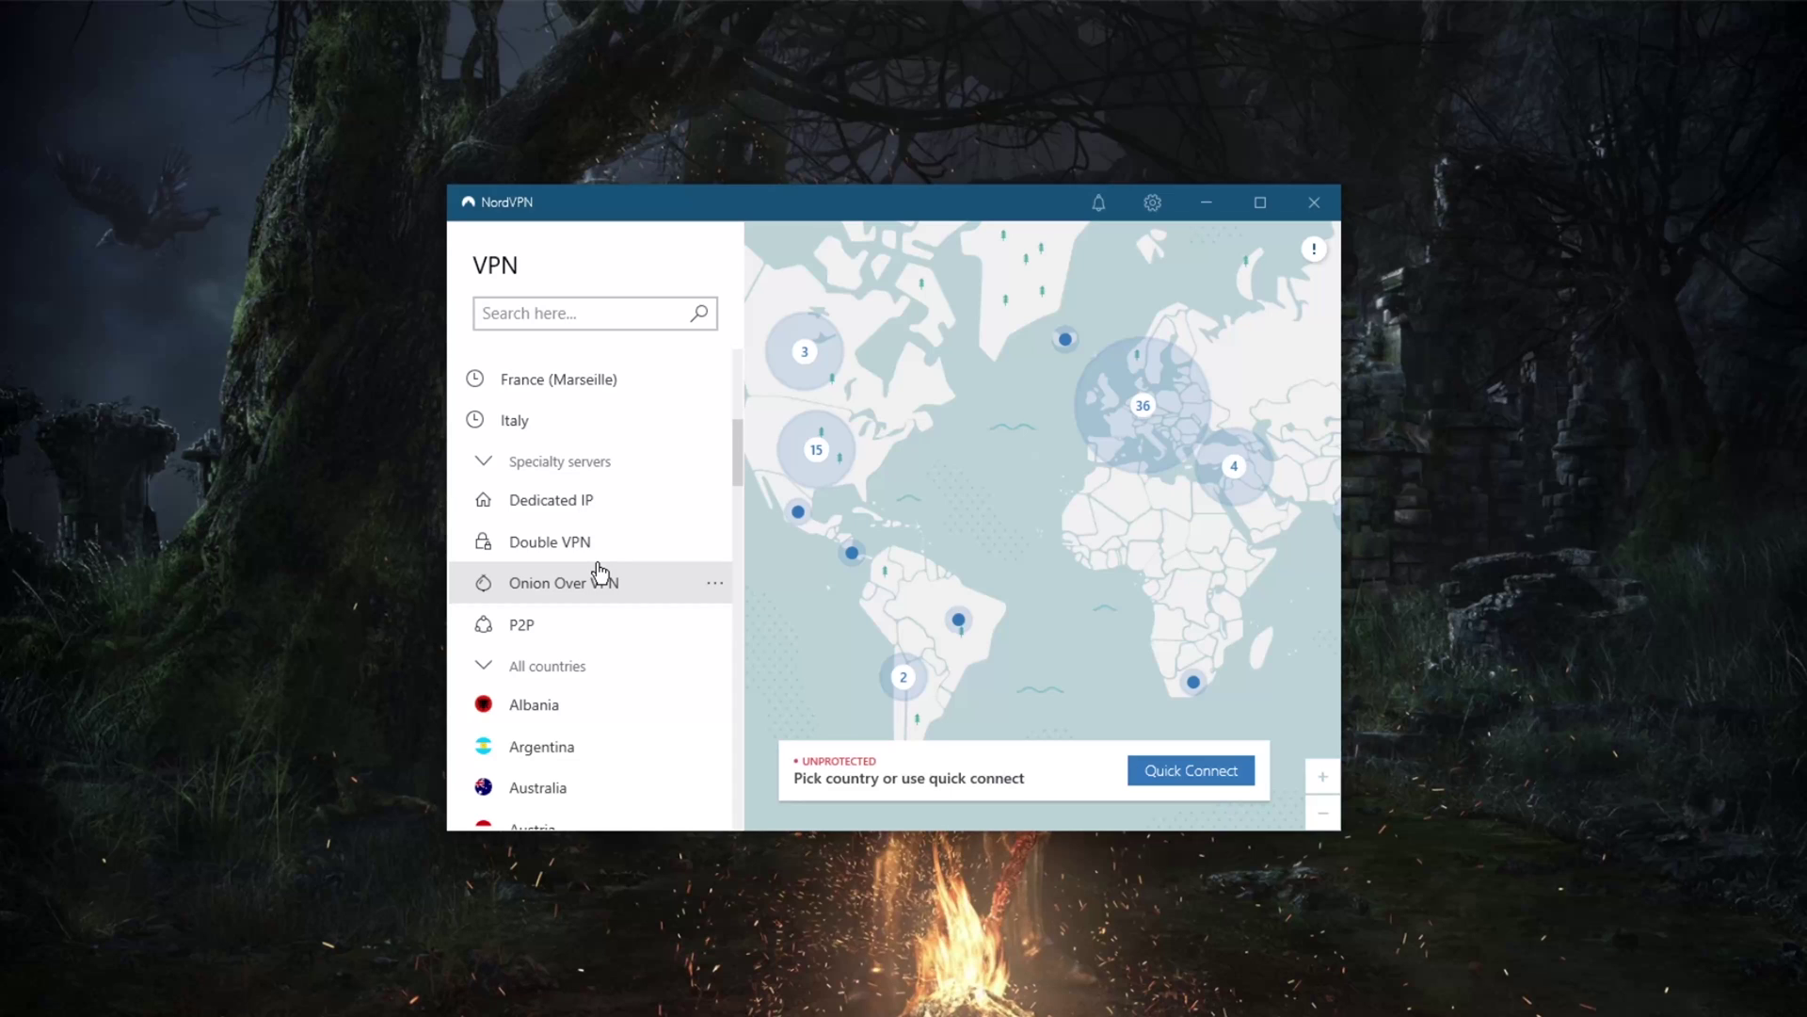
# - Move the app window slightly right and down, and pan the world map back into view
pyautogui.moveTo(880, 214); pyautogui.dragTo(910, 237)
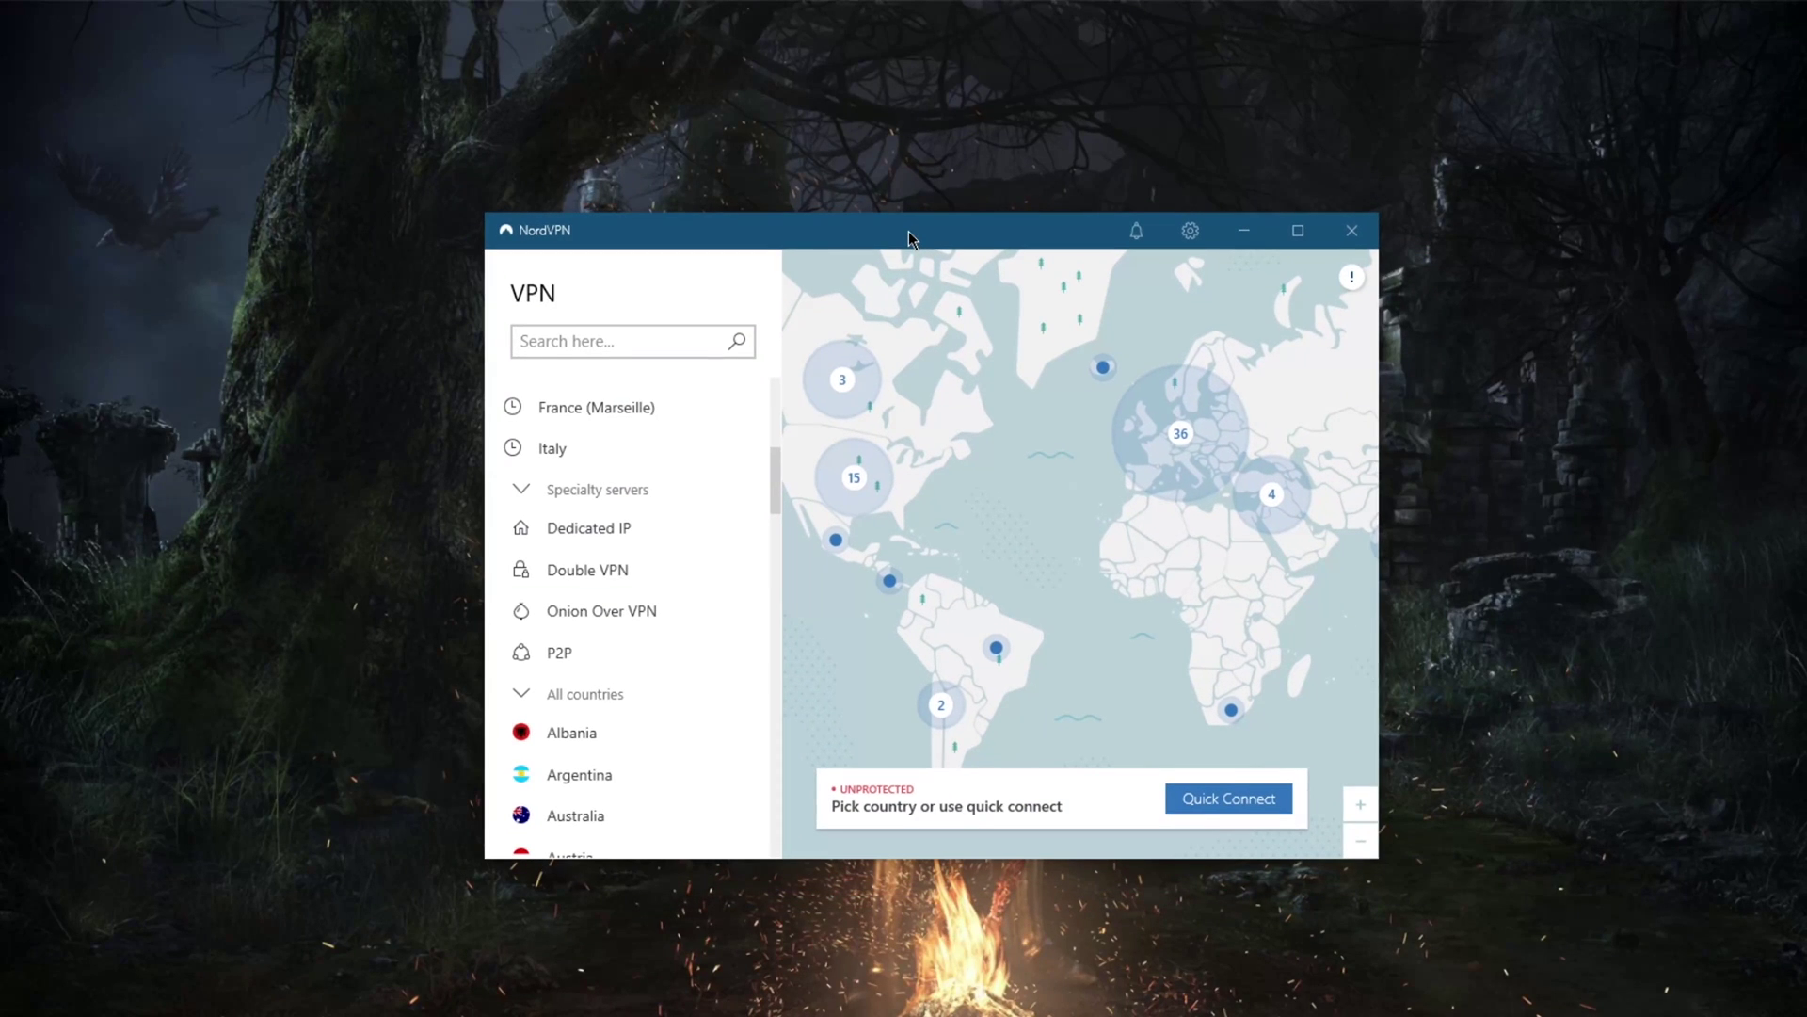
pyautogui.moveTo(992, 423); pyautogui.dragTo(1031, 478)
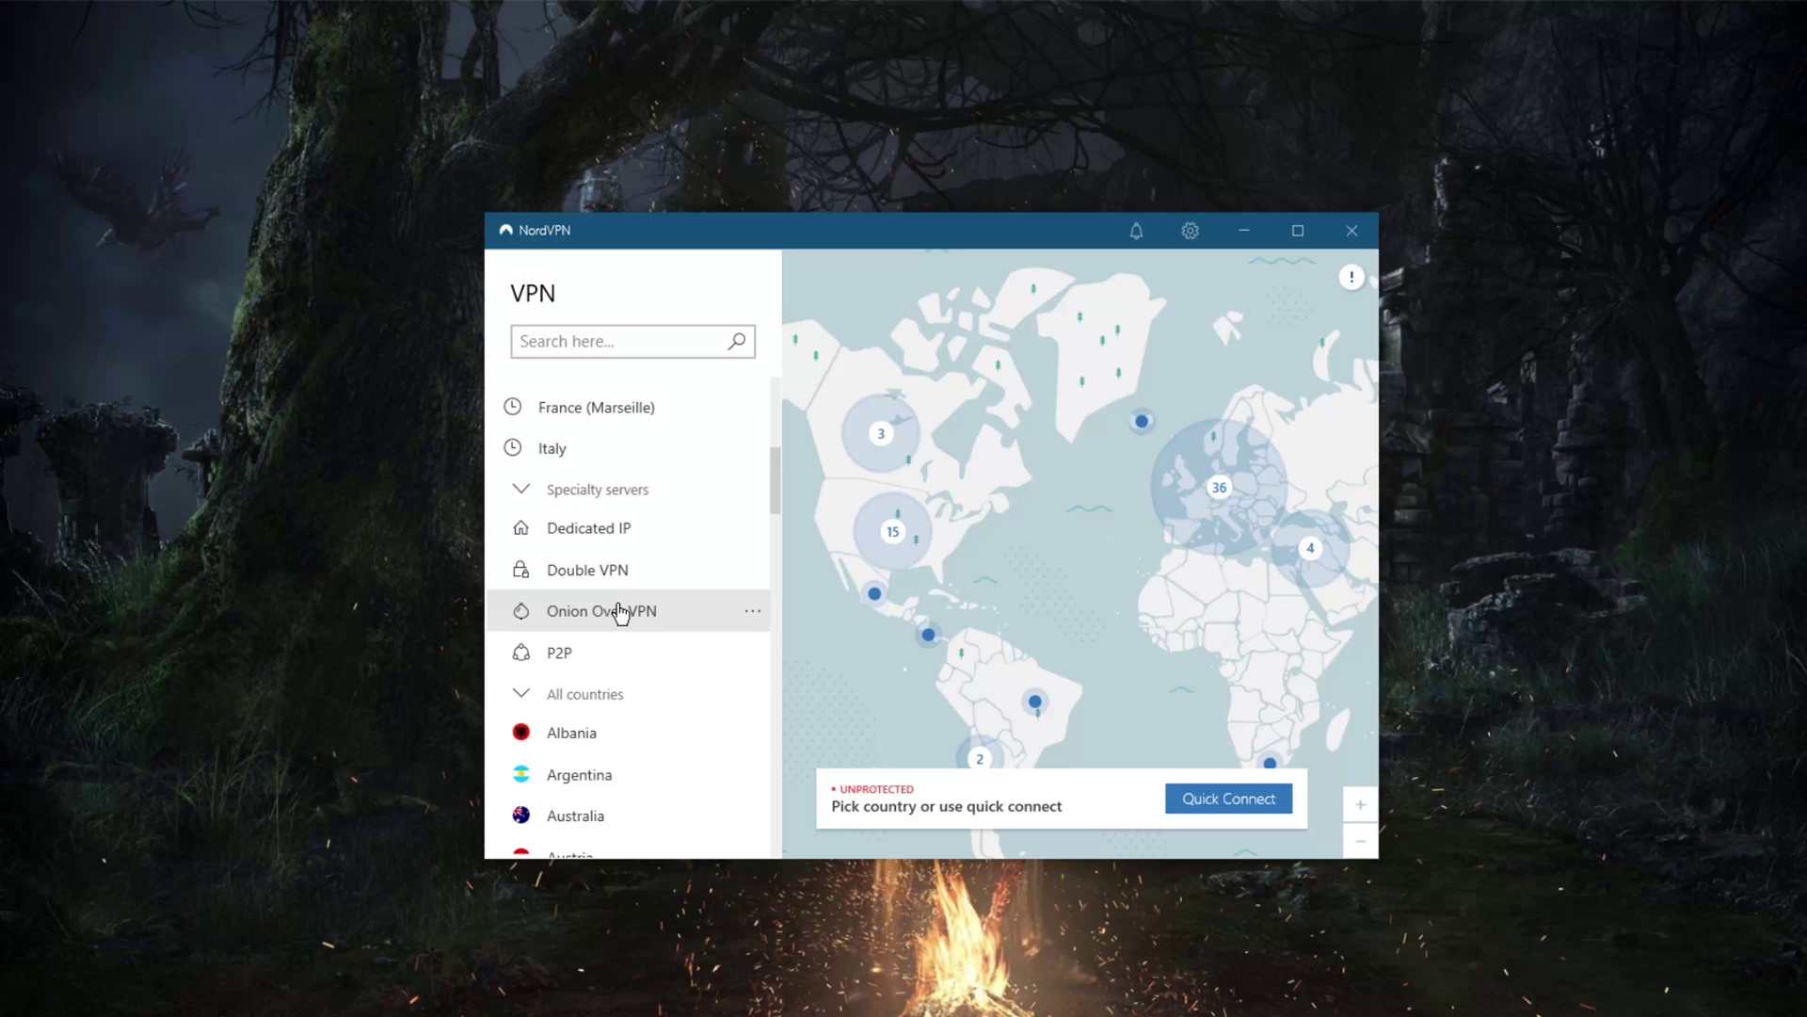
pyautogui.moveTo(889, 230); pyautogui.dragTo(879, 230)
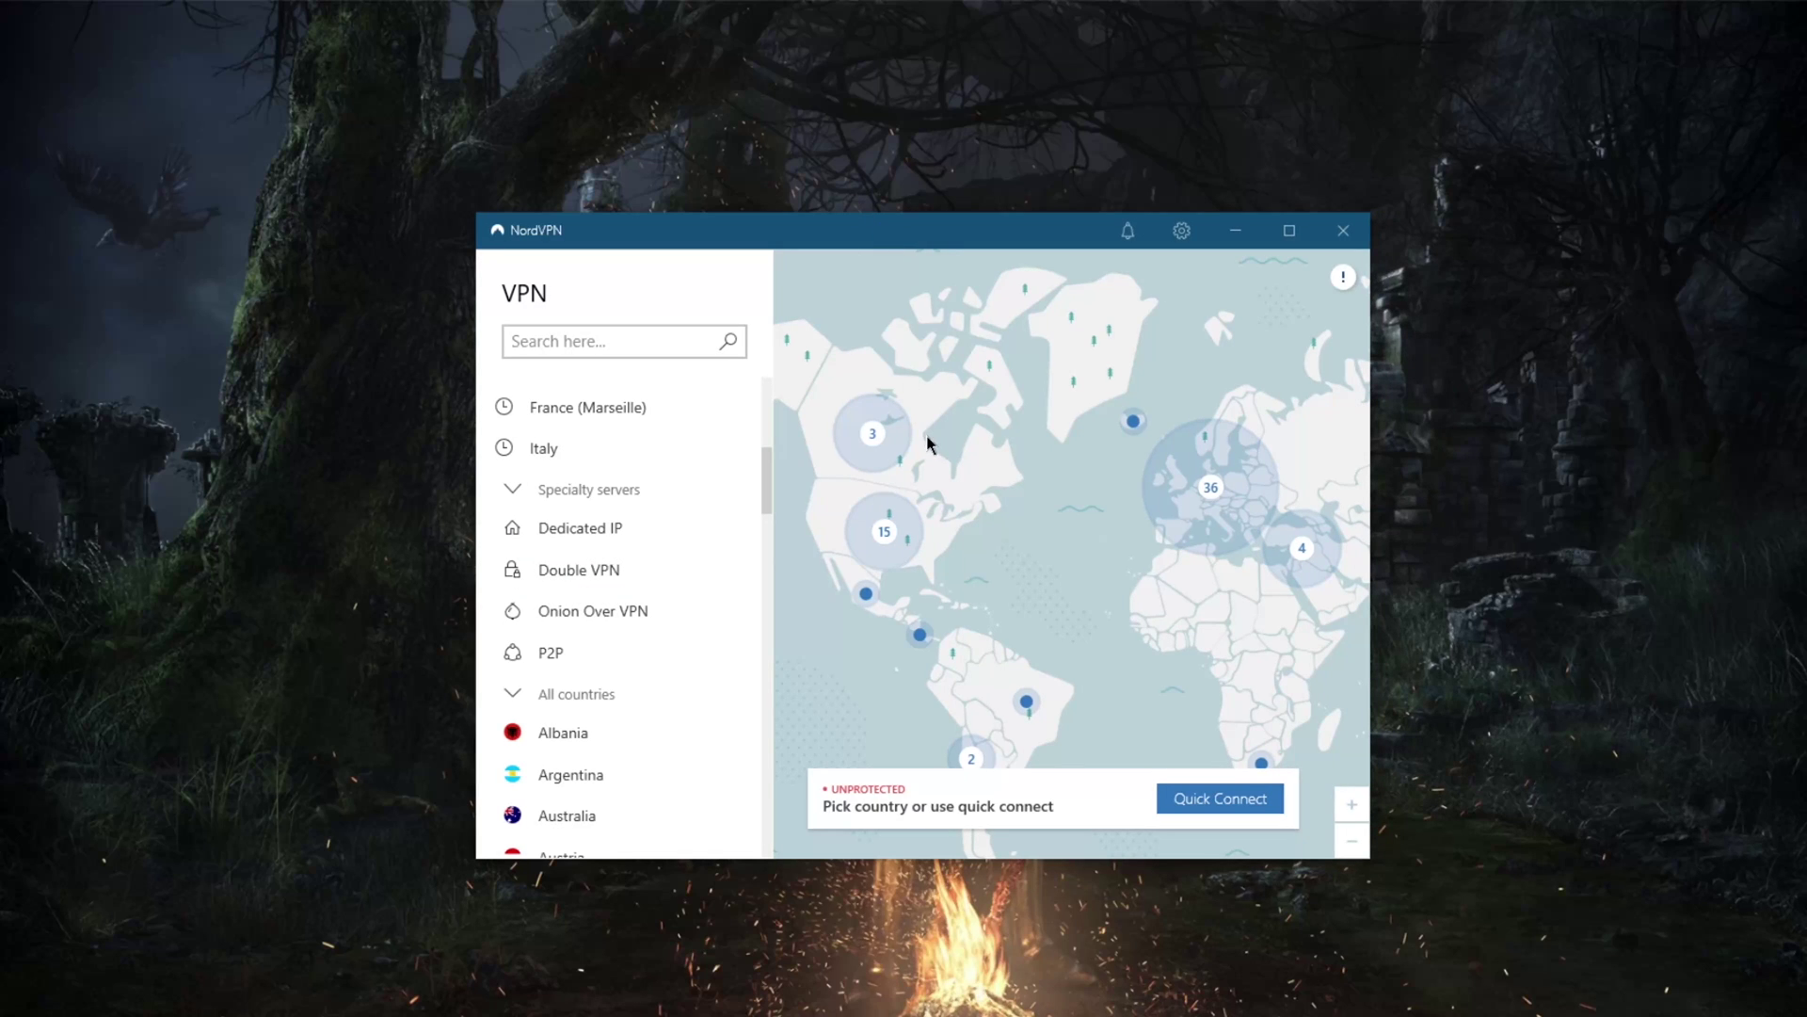
pyautogui.moveTo(1102, 545); pyautogui.dragTo(1038, 533)
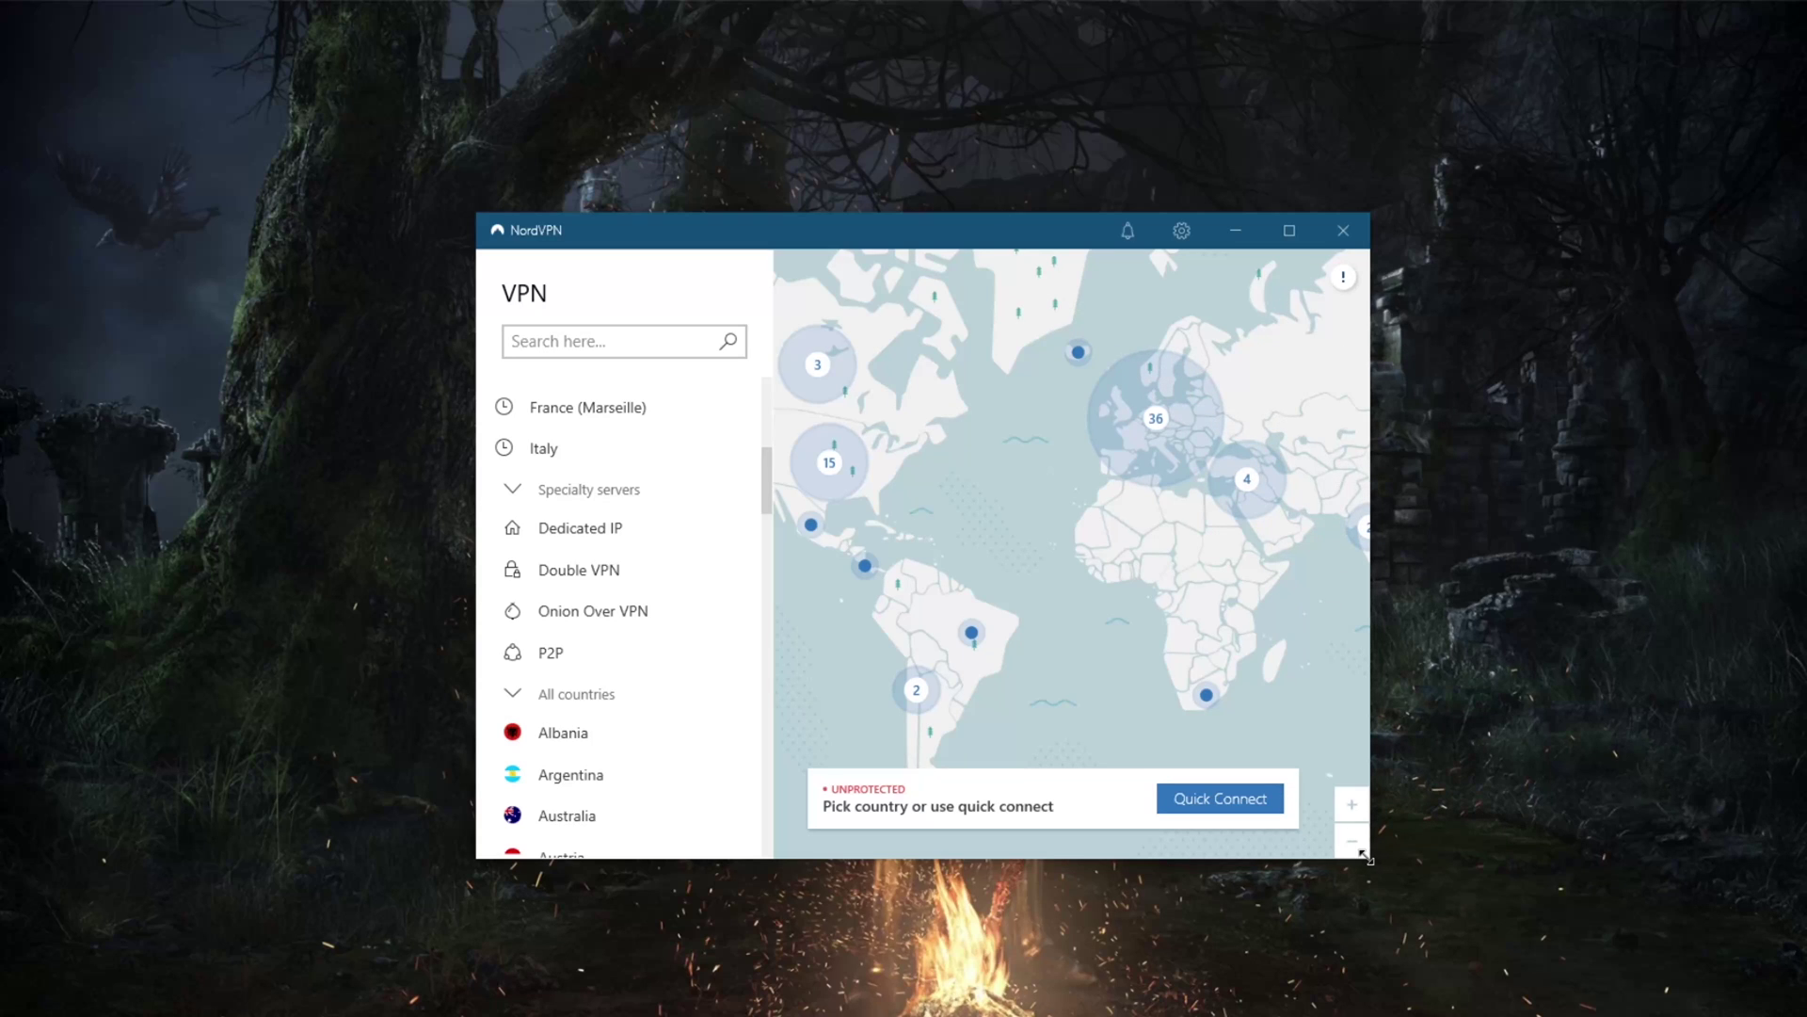
# - Stretch the window toward the screen's bottom-right corner and pan the map to show Asia and Australia
pyautogui.moveTo(1365, 855); pyautogui.dragTo(1789, 1012)
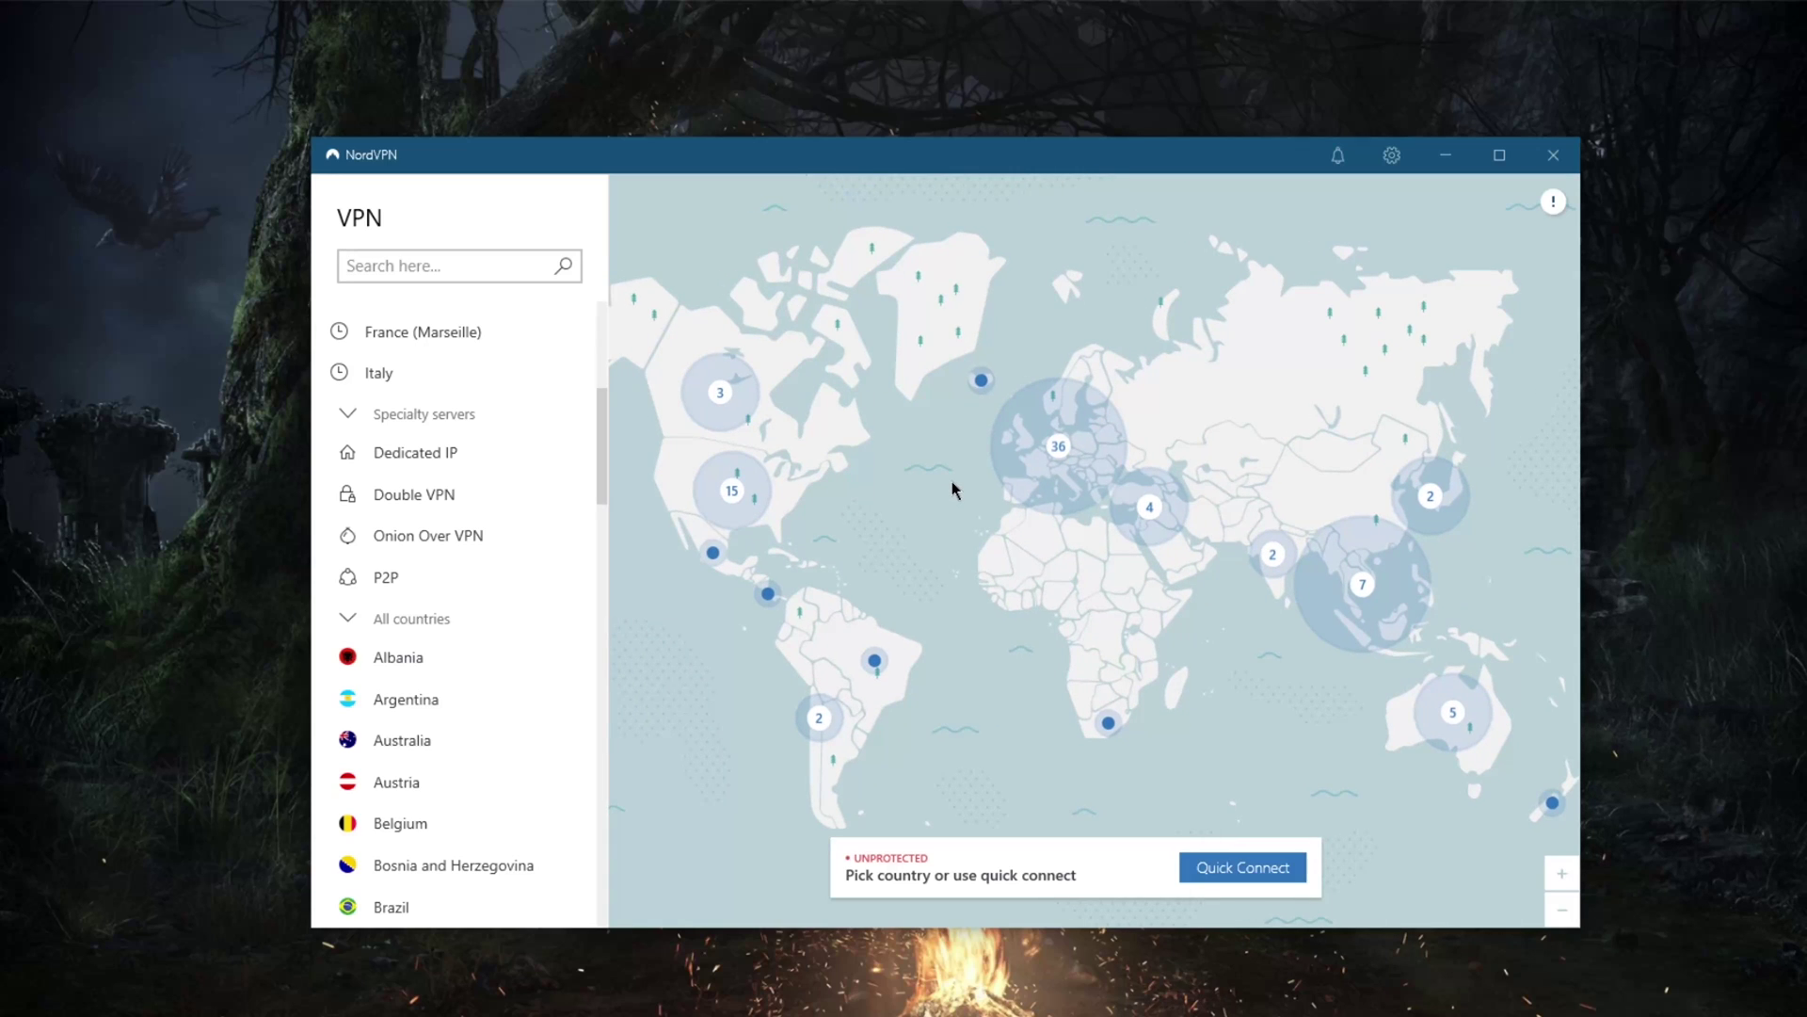
pyautogui.moveTo(951, 482); pyautogui.dragTo(1003, 431)
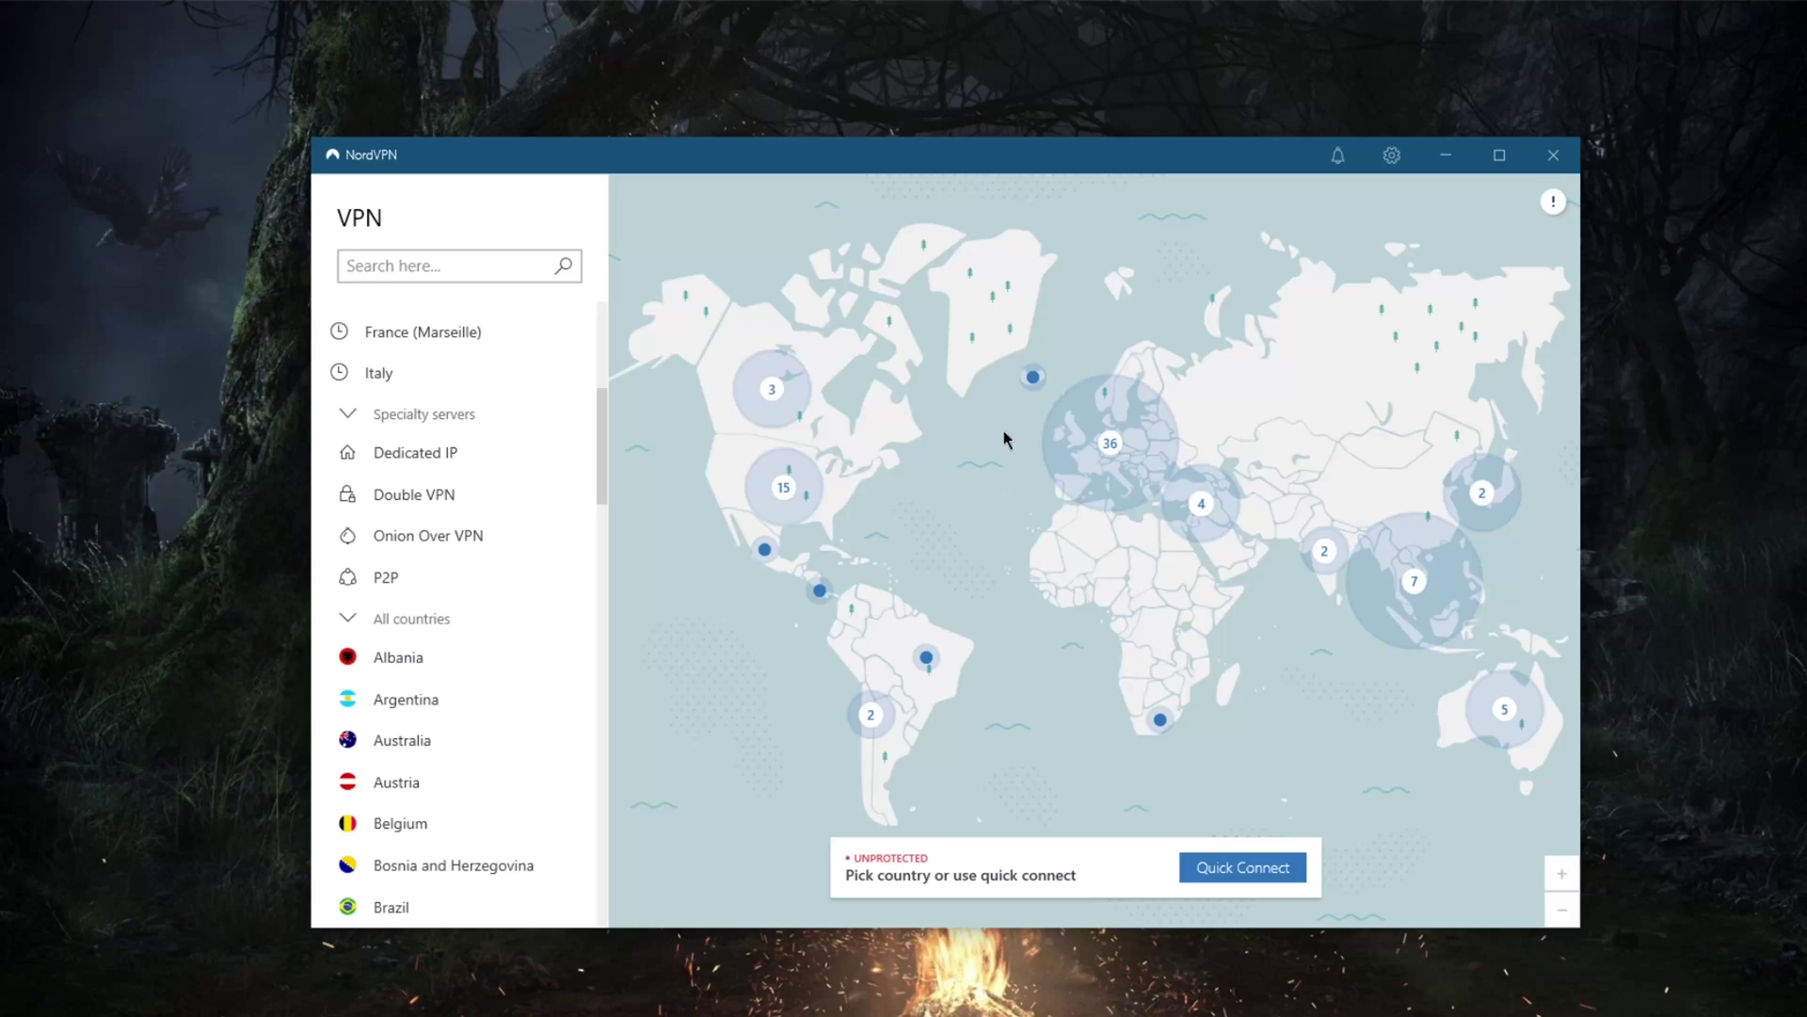